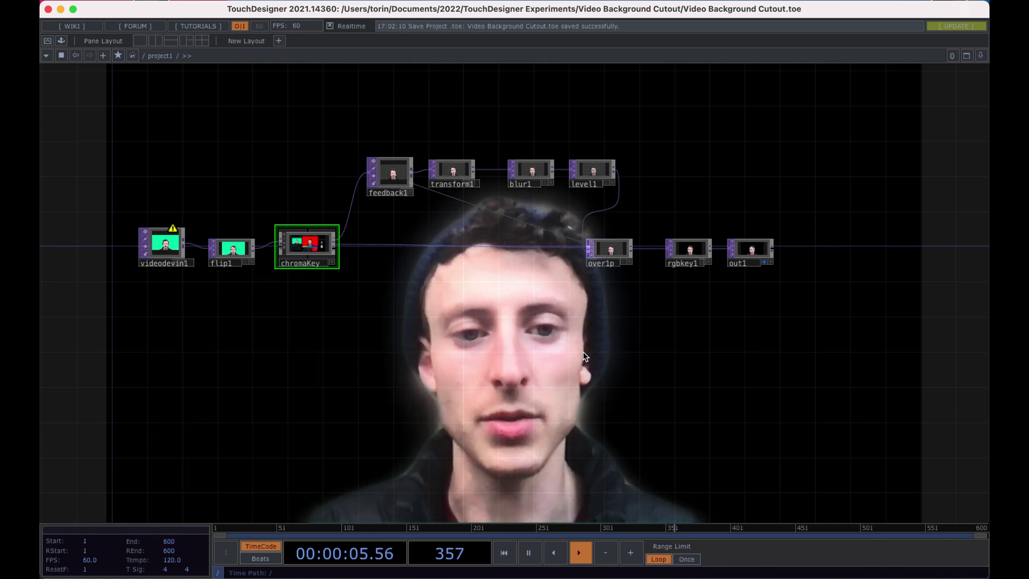
- Move the out1 node farther right to widen its gap from rgbkey1
{"action": "left_click_drag", "start_coordinate": [625, 292], "coordinate": [596, 293]}
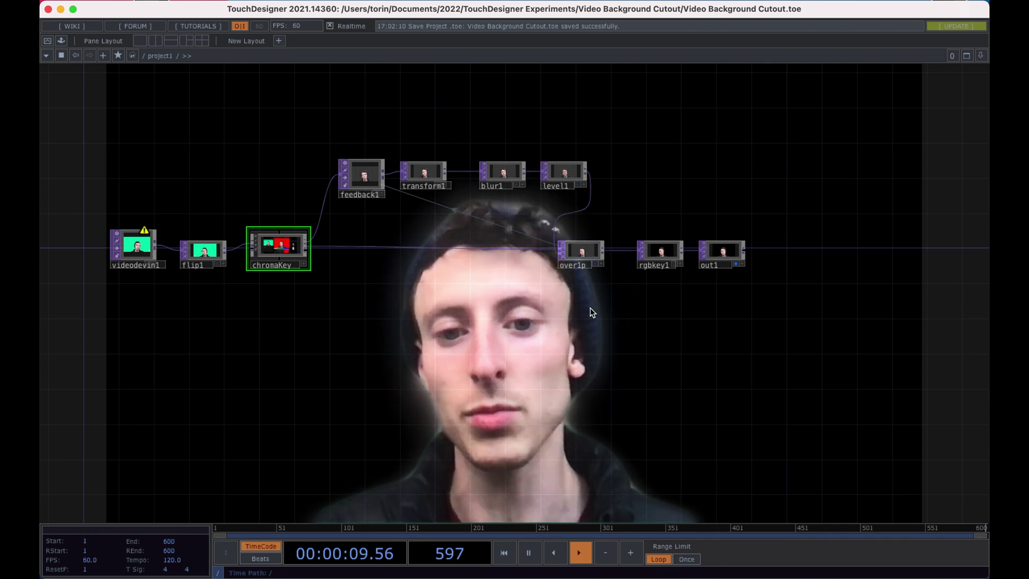
{"action": "left_click_drag", "start_coordinate": [609, 300], "coordinate": [582, 304]}
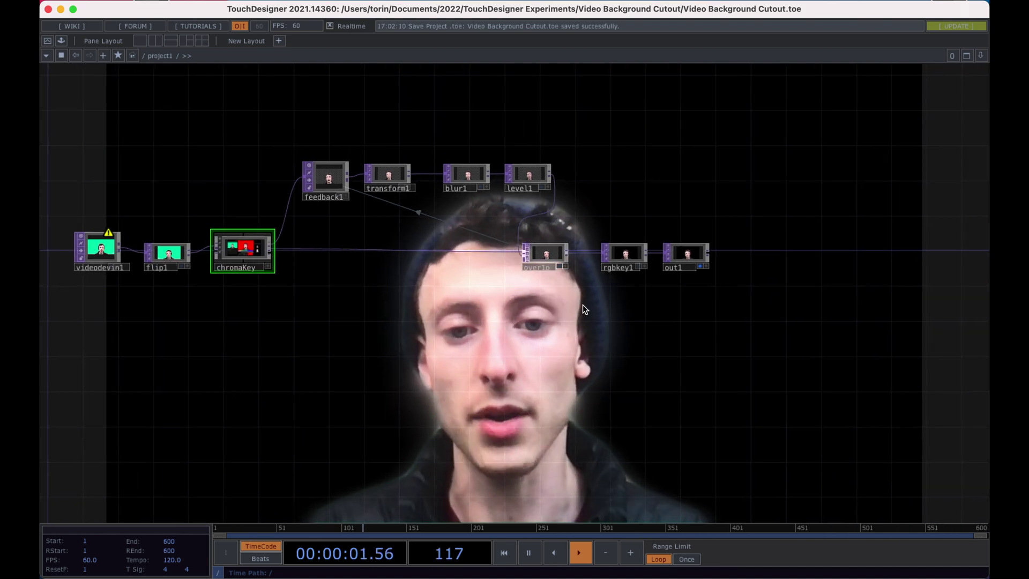
{"action": "left_click", "coordinate": [624, 252]}
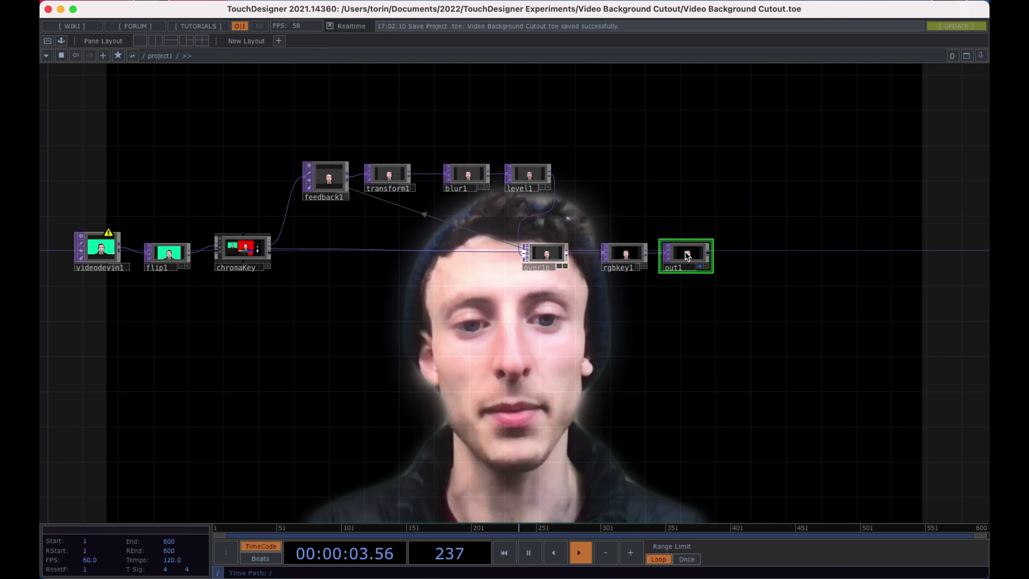
{"action": "left_click_drag", "start_coordinate": [688, 256], "coordinate": [718, 255]}
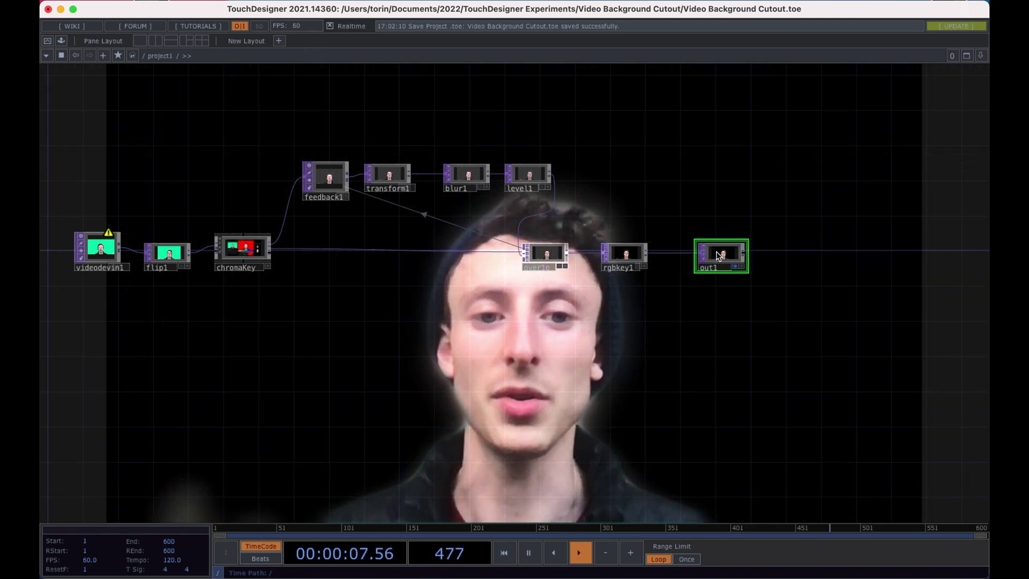
{"action": "left_click_drag", "start_coordinate": [719, 256], "coordinate": [744, 256]}
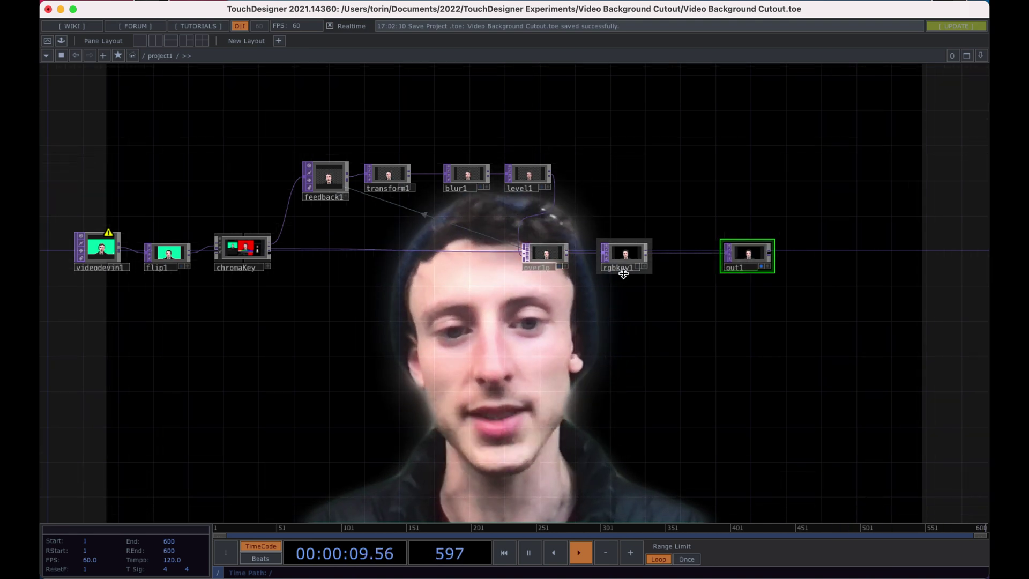
{"action": "left_click", "coordinate": [624, 250]}
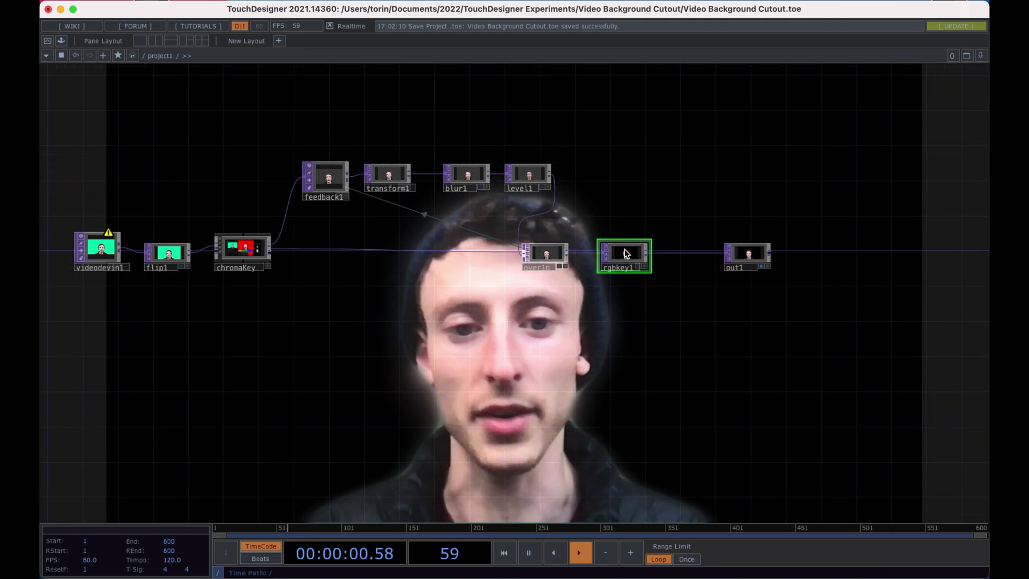
- Examine the chromaKey node up close and the connections leading from it to the rest of the network
{"action": "left_click", "coordinate": [535, 177]}
{"action": "left_click_drag", "start_coordinate": [493, 131], "coordinate": [554, 144]}
{"action": "left_click_drag", "start_coordinate": [351, 370], "coordinate": [374, 343]}
{"action": "scroll", "coordinate": [375, 332], "scroll_direction": "up", "scroll_amount": 6}
{"action": "left_click", "coordinate": [407, 238]}
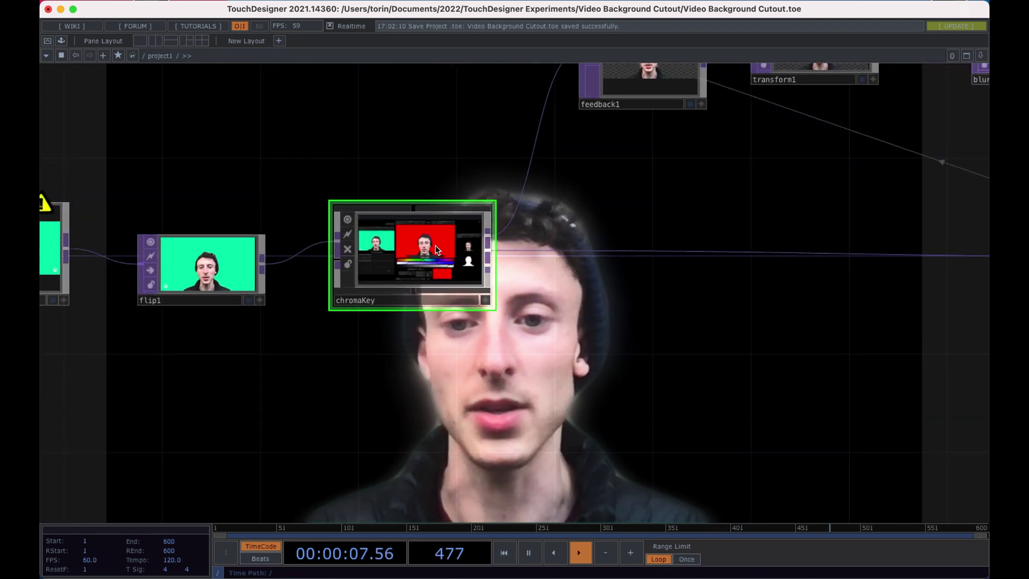
{"action": "scroll", "coordinate": [405, 238], "scroll_direction": "up", "scroll_amount": 2}
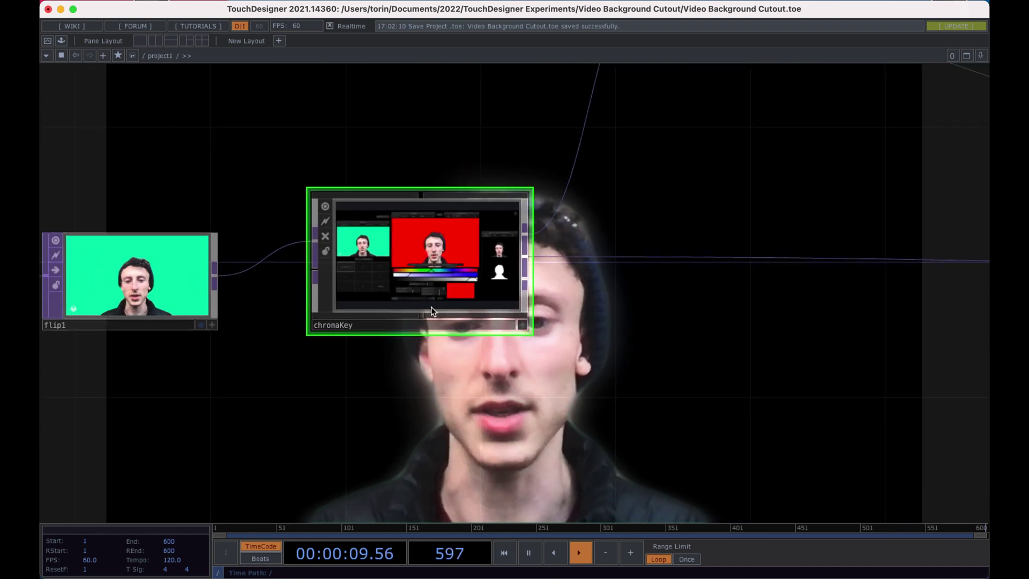
{"action": "scroll", "coordinate": [435, 259], "scroll_direction": "down", "scroll_amount": 1}
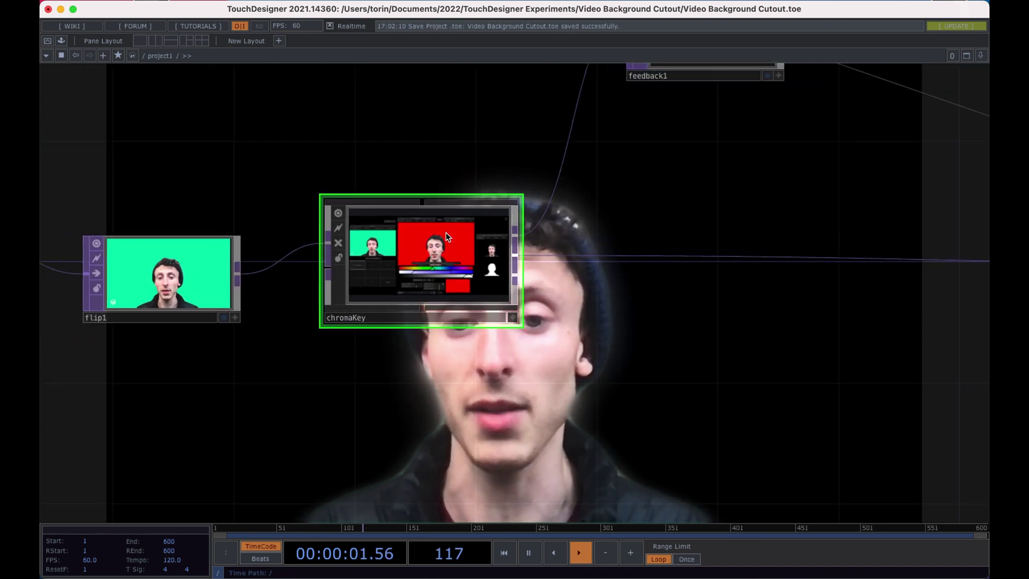
{"action": "left_click_drag", "start_coordinate": [510, 374], "coordinate": [470, 304]}
{"action": "scroll", "coordinate": [405, 279], "scroll_direction": "down", "scroll_amount": 4}
{"action": "left_click_drag", "start_coordinate": [685, 365], "coordinate": [432, 366]}
{"action": "scroll", "coordinate": [432, 366], "scroll_direction": "down", "scroll_amount": 1}
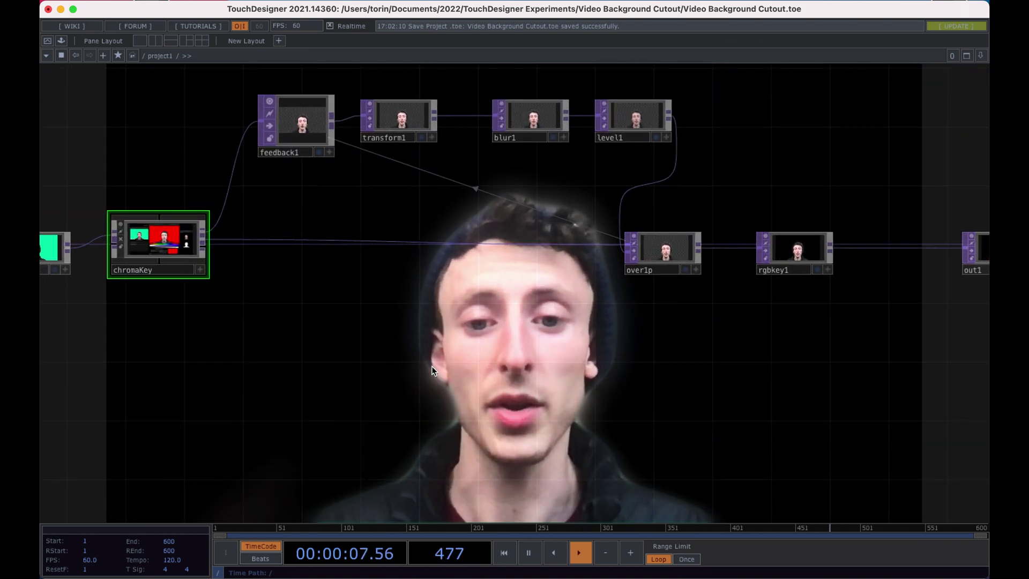
- Add an Nvidia Background TOP in the empty area below the chromaKey node's output
{"action": "key", "text": "Tab"}
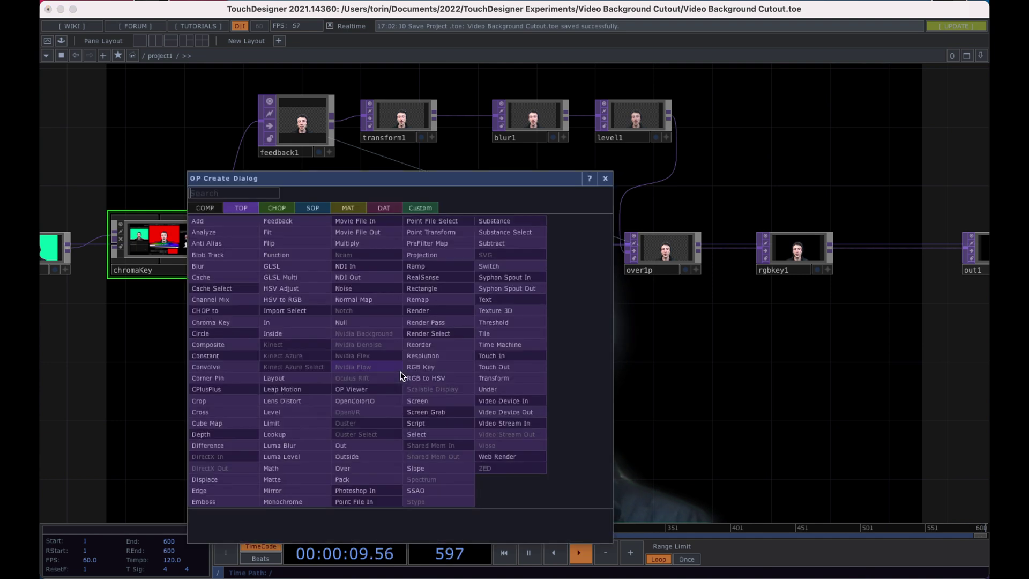
{"action": "left_click_drag", "start_coordinate": [470, 181], "coordinate": [807, 178]}
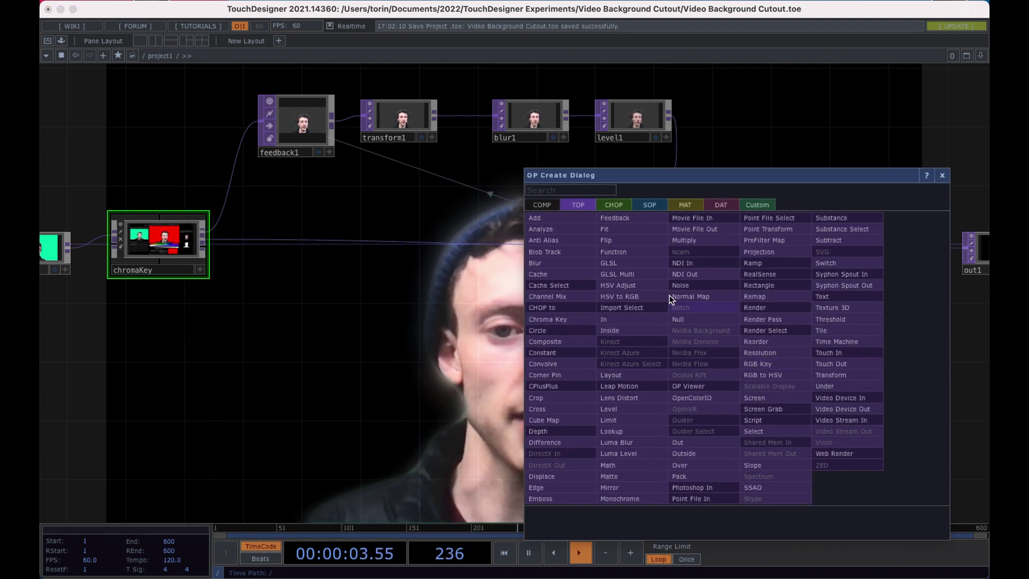
{"action": "left_click", "coordinate": [703, 333]}
{"action": "left_click", "coordinate": [407, 375]}
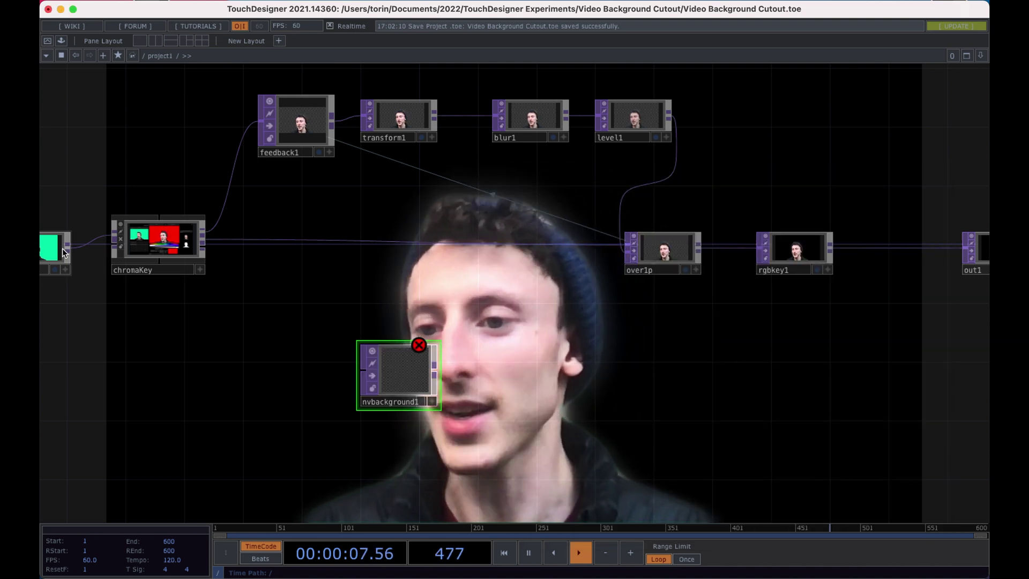
- Add a Video Device In TOP beside the Nvidia Background node and wire it into that node's input
{"action": "key", "text": "Tab"}
{"action": "type", "text": "v"}
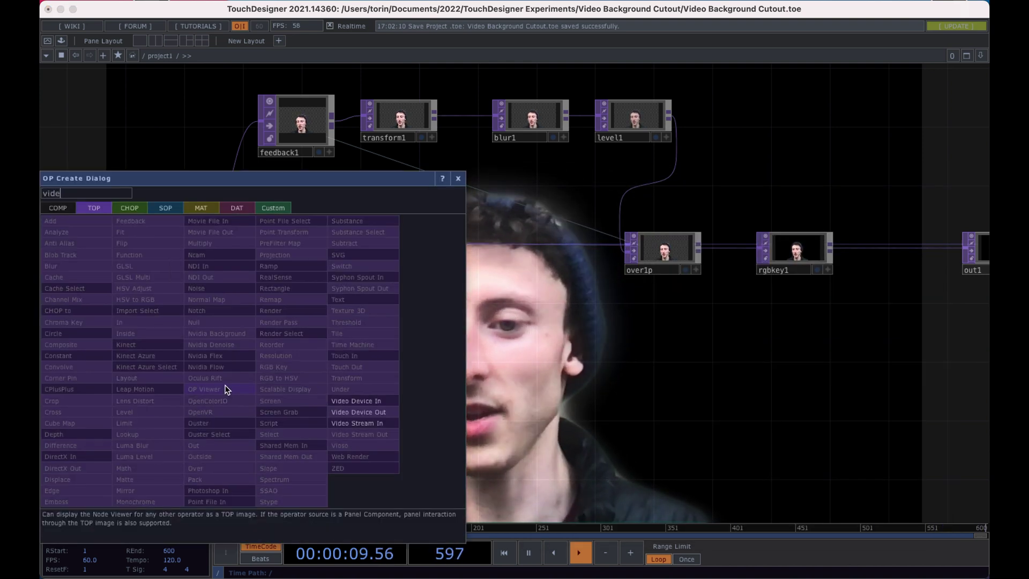
{"action": "left_click", "coordinate": [344, 401]}
{"action": "left_click", "coordinate": [327, 393]}
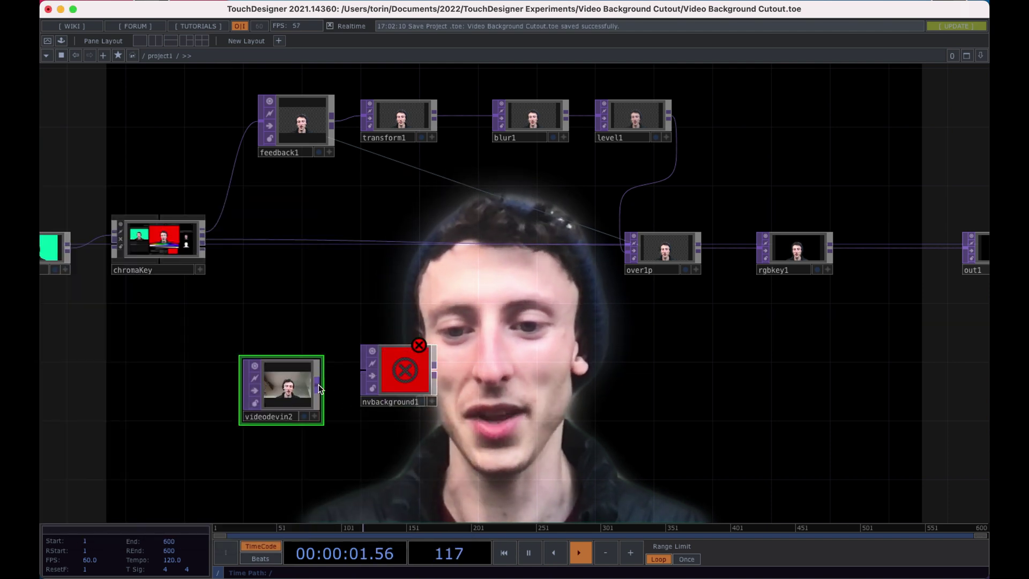
{"action": "left_click", "coordinate": [318, 384]}
{"action": "left_click", "coordinate": [406, 366]}
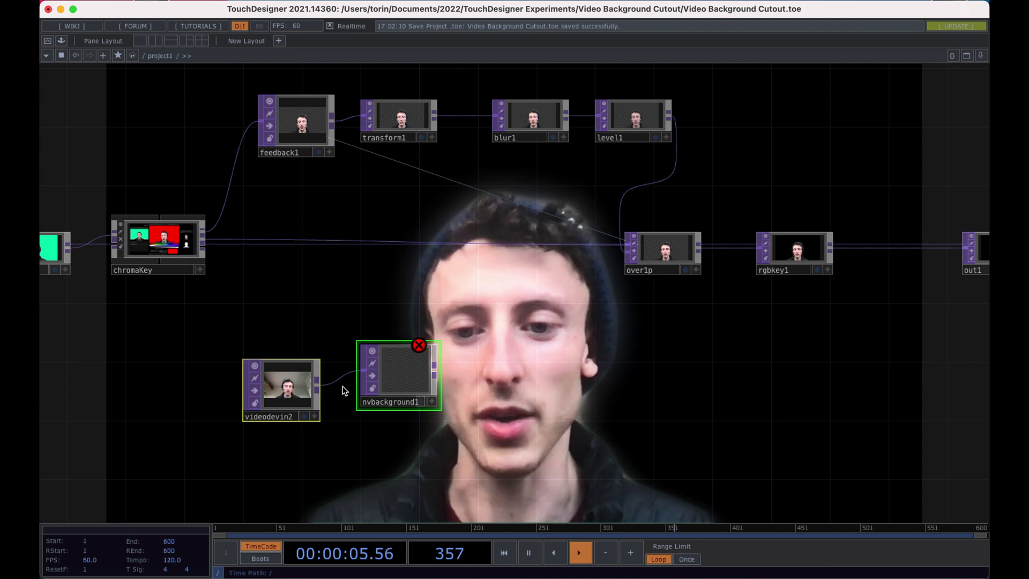
- Delete the Nvidia Background node and the Video Device In node connected to it
{"action": "key", "text": "Delete"}
{"action": "left_click_drag", "start_coordinate": [443, 376], "coordinate": [438, 375]}
{"action": "middle_click_drag", "start_coordinate": [437, 375], "coordinate": [476, 387]}
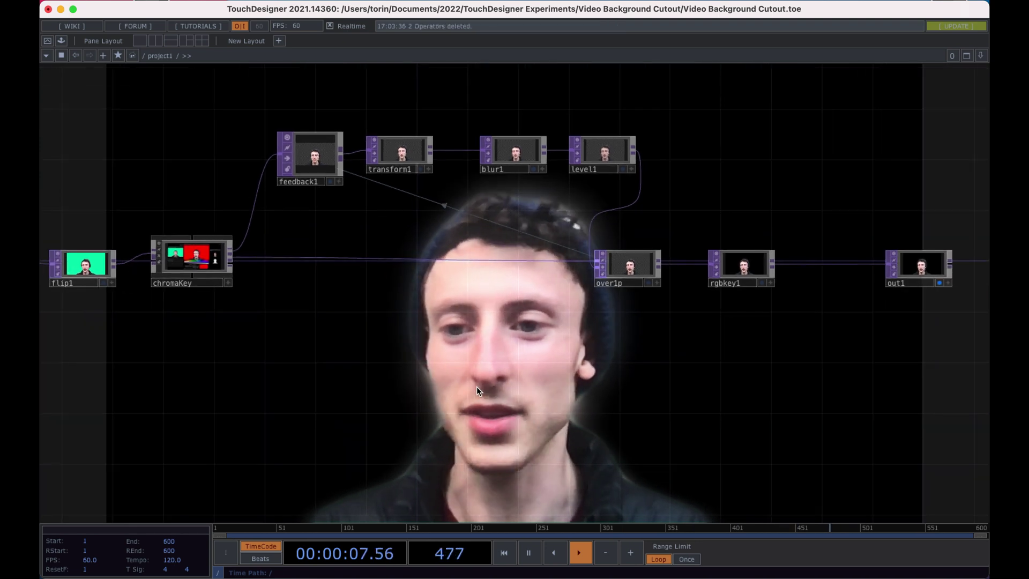
{"action": "left_click_drag", "start_coordinate": [477, 387], "coordinate": [490, 386]}
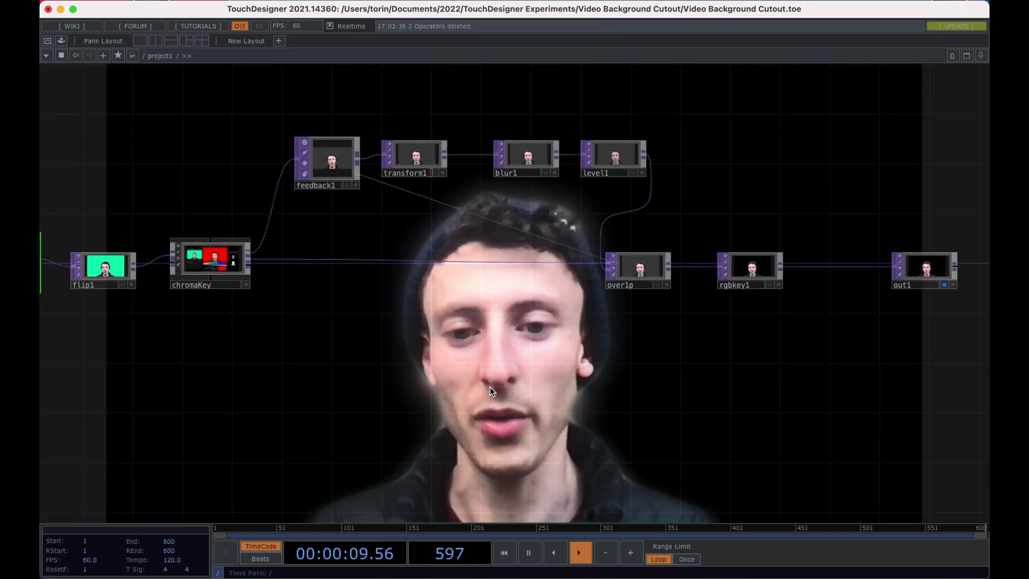
- Examine the feedback loop running from feedback1 through transform1, blur1 and level1 into over1p
{"action": "scroll", "coordinate": [489, 391], "scroll_direction": "down", "scroll_amount": 2}
{"action": "left_click_drag", "start_coordinate": [480, 416], "coordinate": [577, 415]}
{"action": "scroll", "coordinate": [608, 388], "scroll_direction": "down", "scroll_amount": 1}
{"action": "left_click_drag", "start_coordinate": [611, 377], "coordinate": [551, 395]}
{"action": "left_click", "coordinate": [394, 233]}
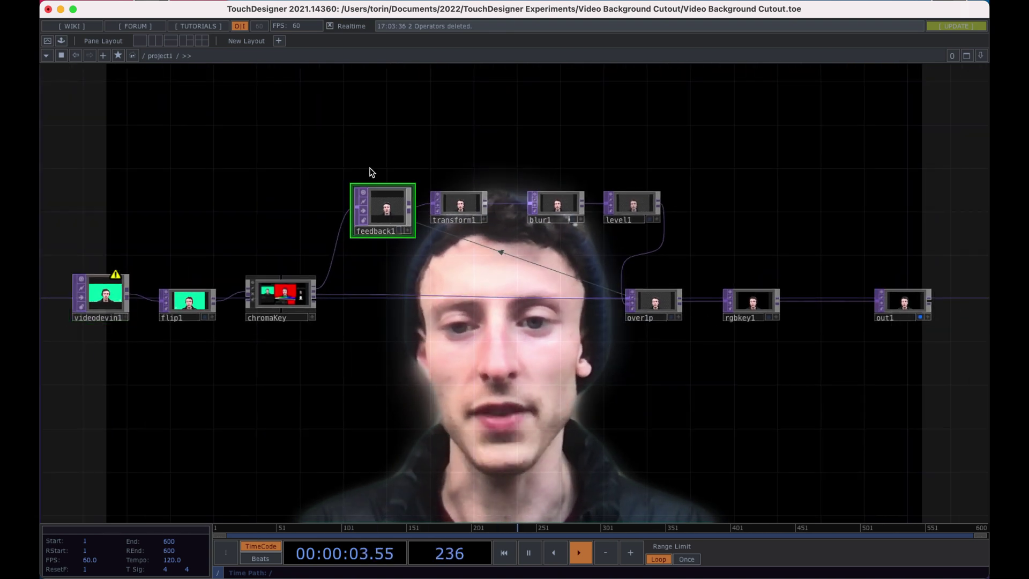
{"action": "right_click_drag", "start_coordinate": [351, 148], "coordinate": [680, 326]}
{"action": "left_click", "coordinate": [578, 370]}
{"action": "scroll", "coordinate": [557, 372], "scroll_direction": "up", "scroll_amount": 3}
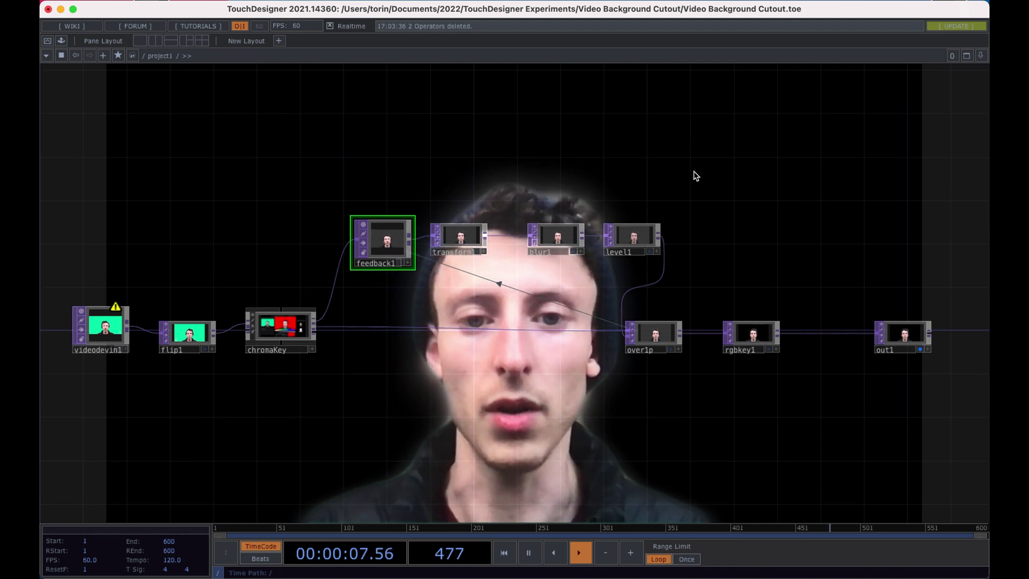
{"action": "scroll", "coordinate": [695, 172], "scroll_direction": "right", "scroll_amount": 3}
- Set the transform1 node's horizontal scale to 1.1 and change its vertical scale
{"action": "left_click", "coordinate": [439, 243]}
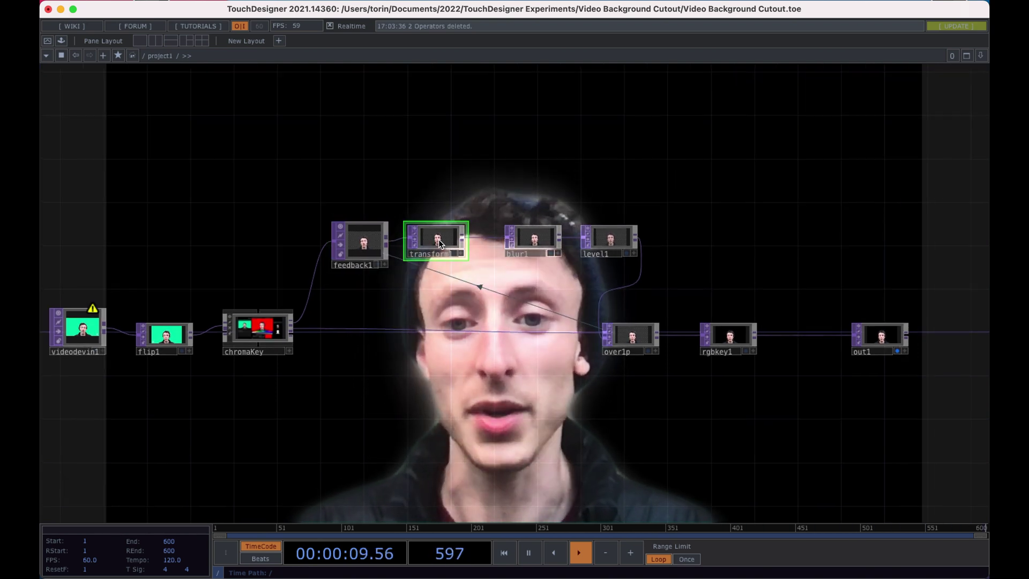
{"action": "key", "text": "p"}
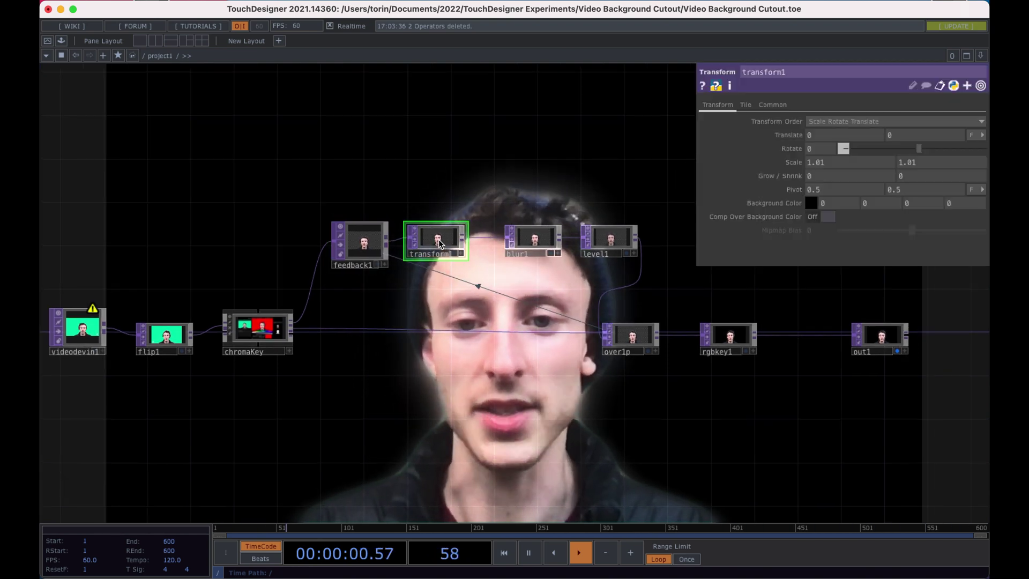
{"action": "left_click", "coordinate": [829, 166]}
{"action": "key", "text": "BackSpace"}
{"action": "key", "text": "BackSpace"}
{"action": "type", "text": "1"}
{"action": "left_click", "coordinate": [937, 163]}
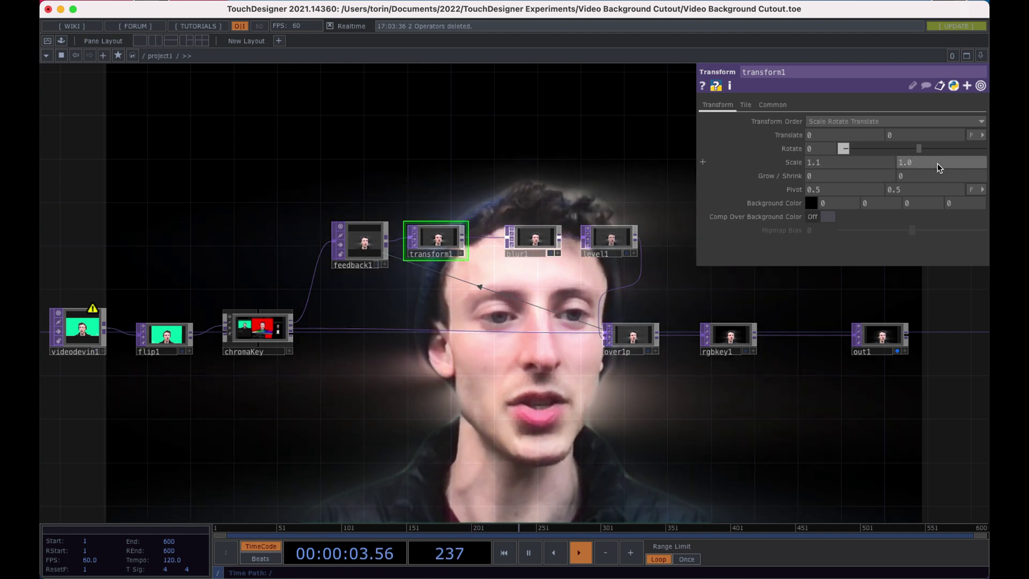
- Try raising the level1 node's opacity to 1, and undo the change
{"action": "left_click", "coordinate": [609, 239]}
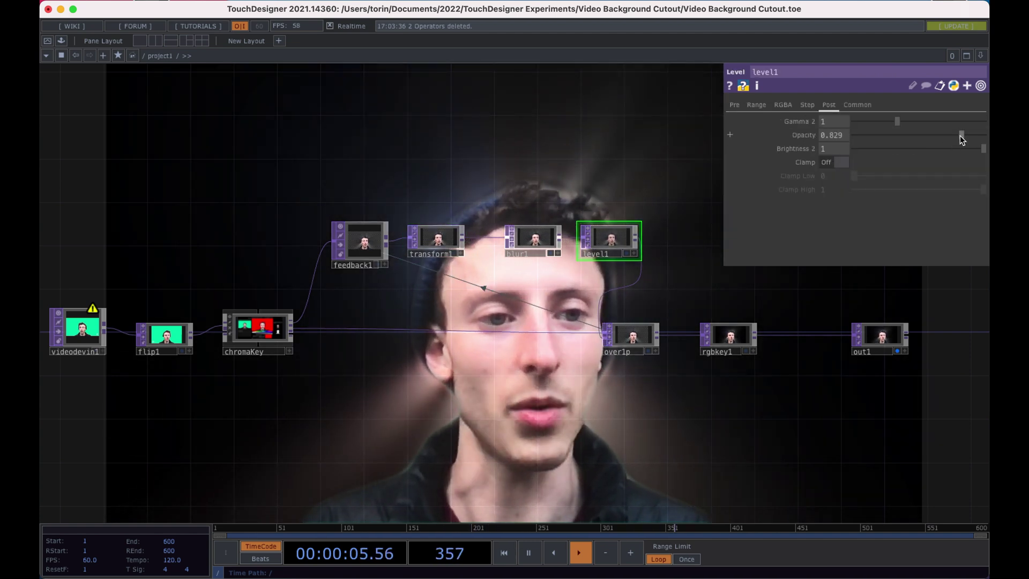
{"action": "left_click_drag", "start_coordinate": [961, 135], "coordinate": [984, 135]}
{"action": "mouse_move", "coordinate": [615, 161]}
{"action": "left_mouse_down"}
{"action": "mouse_move", "coordinate": [609, 178]}
{"action": "mouse_move", "coordinate": [625, 176]}
{"action": "mouse_move", "coordinate": [606, 175]}
{"action": "left_mouse_up"}
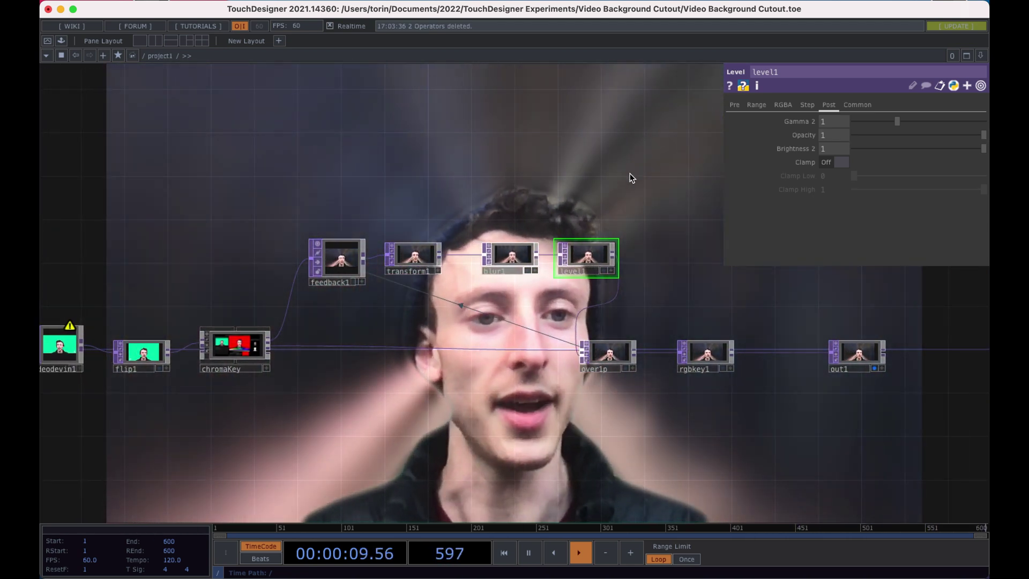
{"action": "key", "text": "super+z"}
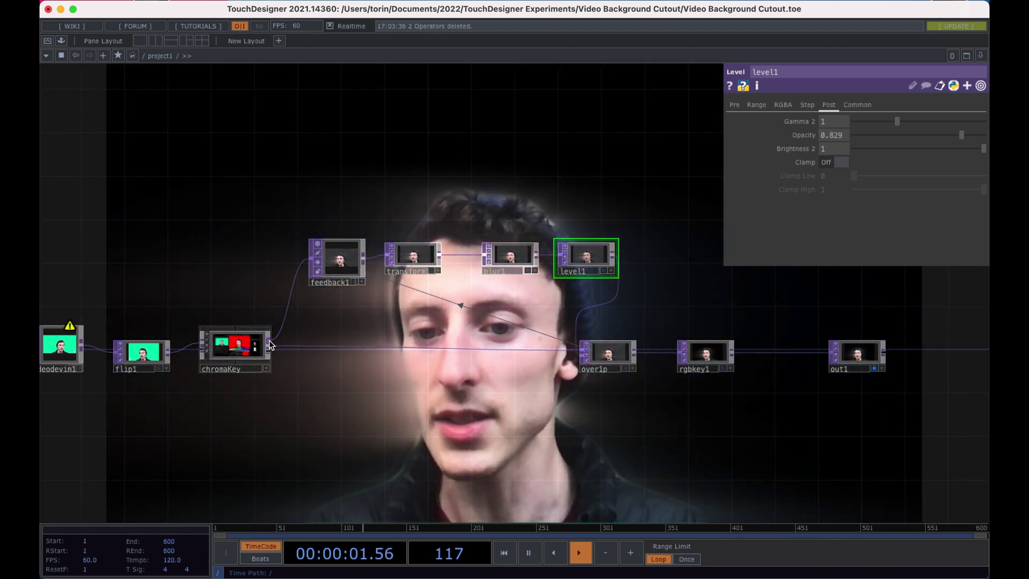
- Try wiring the chromaKey output directly into out1, and undo the last change
{"action": "left_click_drag", "start_coordinate": [268, 340], "coordinate": [834, 354]}
{"action": "left_click_drag", "start_coordinate": [722, 318], "coordinate": [638, 352]}
{"action": "key", "text": "super+z"}
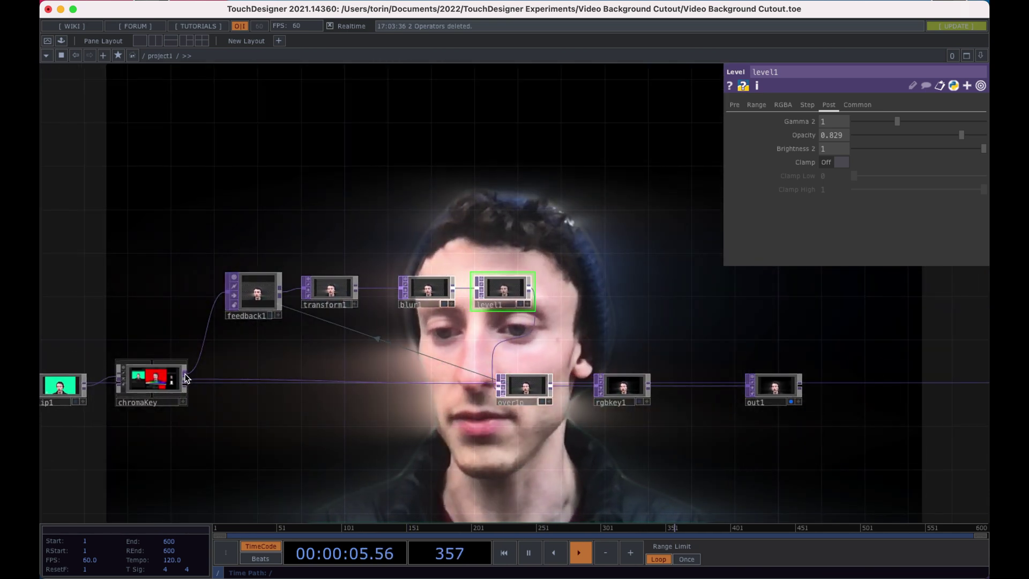
- Try wiring the chromaKey output directly into rgbkey1, bypassing the feedback loop
{"action": "left_click_drag", "start_coordinate": [185, 373], "coordinate": [595, 385]}
{"action": "left_click_drag", "start_coordinate": [612, 321], "coordinate": [652, 368]}
{"action": "scroll", "coordinate": [601, 300], "scroll_direction": "down", "scroll_amount": 3}
{"action": "scroll", "coordinate": [498, 233], "scroll_direction": "down", "scroll_amount": 1}
{"action": "left_click_drag", "start_coordinate": [464, 232], "coordinate": [500, 220]}
{"action": "scroll", "coordinate": [498, 233], "scroll_direction": "down", "scroll_amount": 1}
{"action": "left_click_drag", "start_coordinate": [423, 216], "coordinate": [416, 202]}
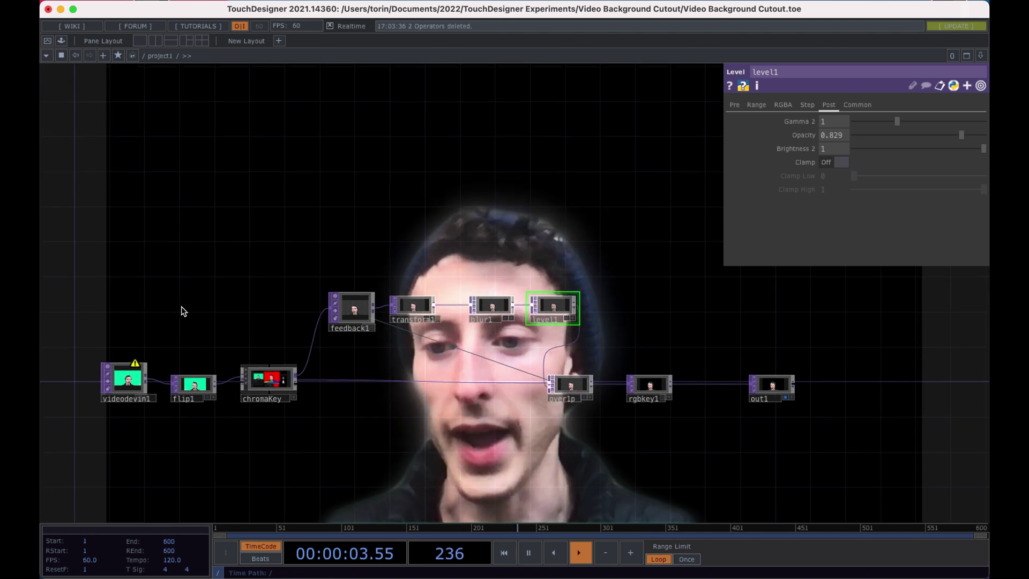
- Choose mmhmm Camera as the capture device of the videodevin1 node
{"action": "left_click", "coordinate": [126, 381]}
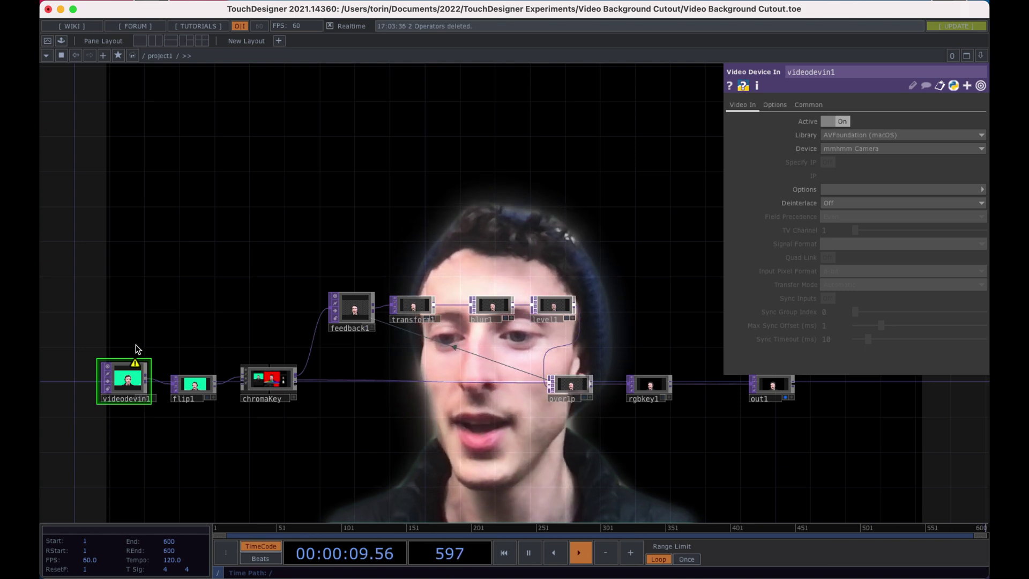
{"action": "left_click_drag", "start_coordinate": [188, 306], "coordinate": [378, 236]}
{"action": "scroll", "coordinate": [288, 289], "scroll_direction": "up", "scroll_amount": 5}
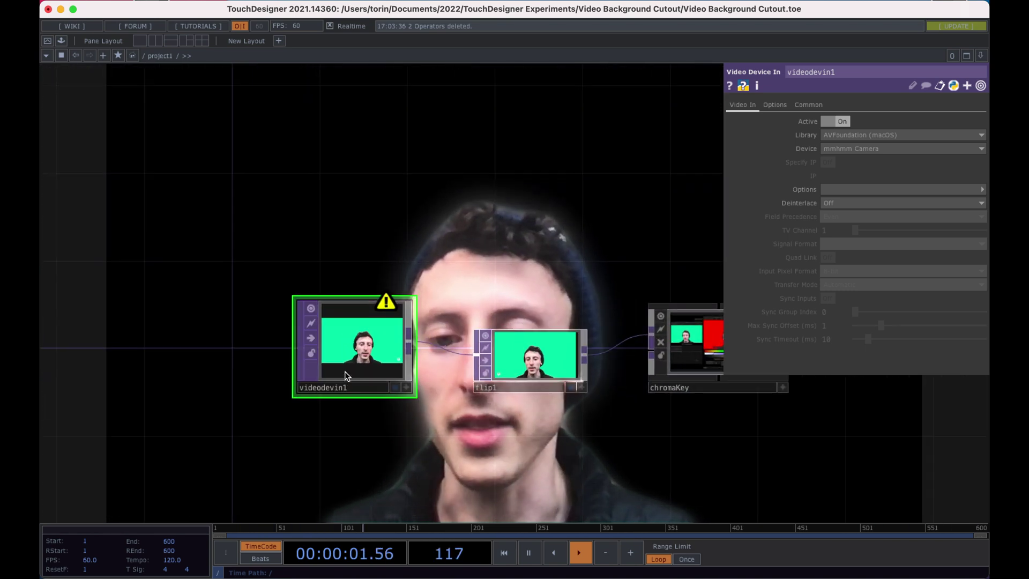
{"action": "scroll", "coordinate": [347, 374], "scroll_direction": "up", "scroll_amount": 4}
{"action": "middle_click_drag", "start_coordinate": [374, 282], "coordinate": [377, 270]}
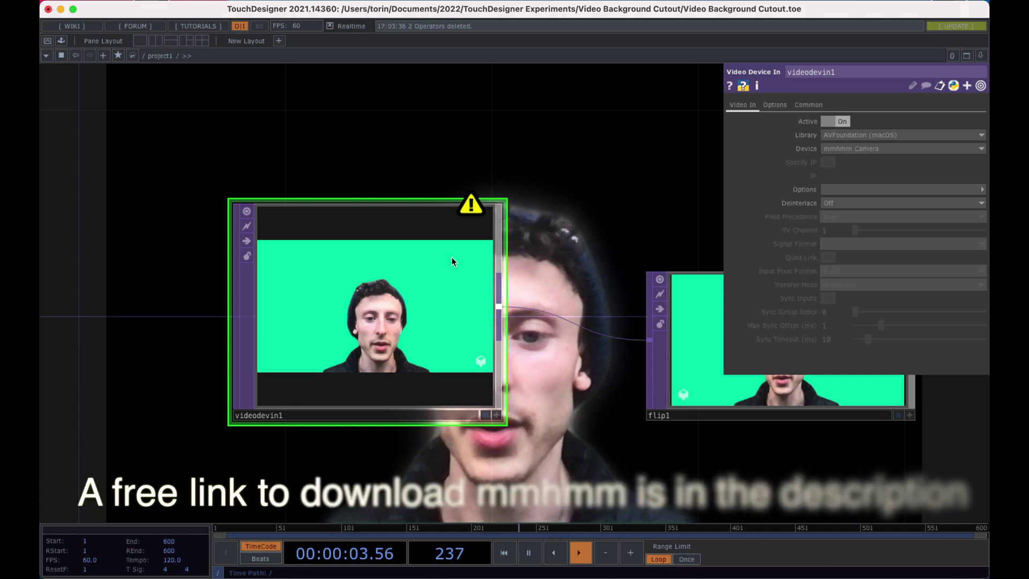
{"action": "left_click", "coordinate": [824, 149]}
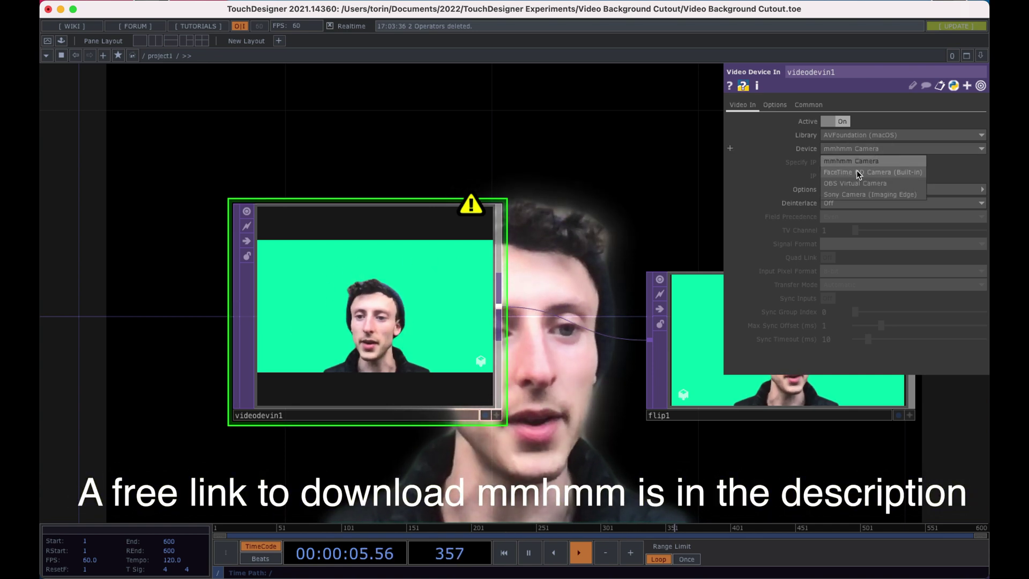
{"action": "left_click", "coordinate": [860, 161]}
- Switch to the mmhmm app and open its Presenter settings
{"action": "scroll", "coordinate": [587, 153], "scroll_direction": "down", "scroll_amount": 3}
{"action": "scroll", "coordinate": [586, 152], "scroll_direction": "down", "scroll_amount": 2}
{"action": "left_click_drag", "start_coordinate": [554, 167], "coordinate": [283, 276]}
{"action": "key", "text": "super+Tab"}
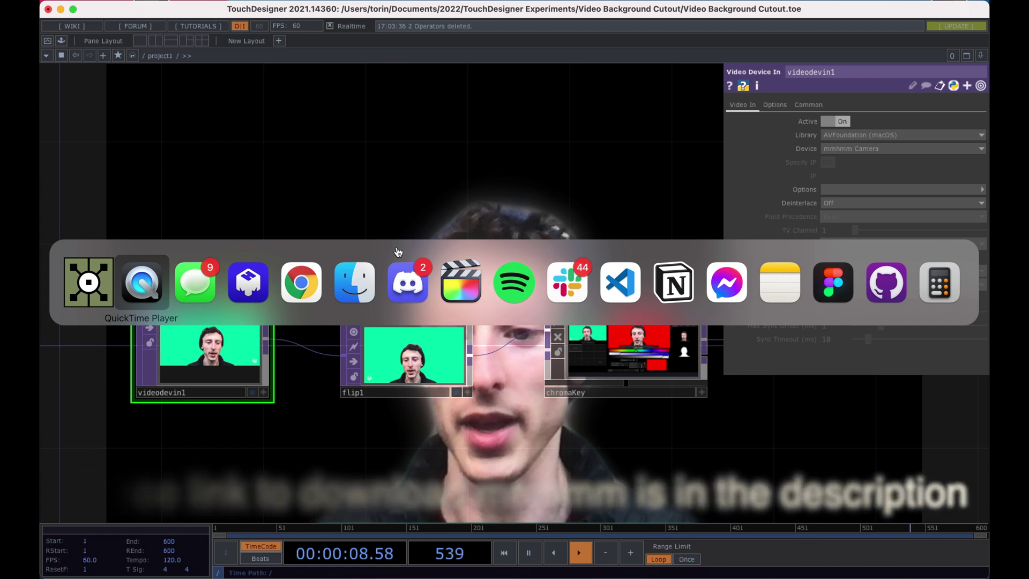
{"action": "left_click", "coordinate": [247, 282]}
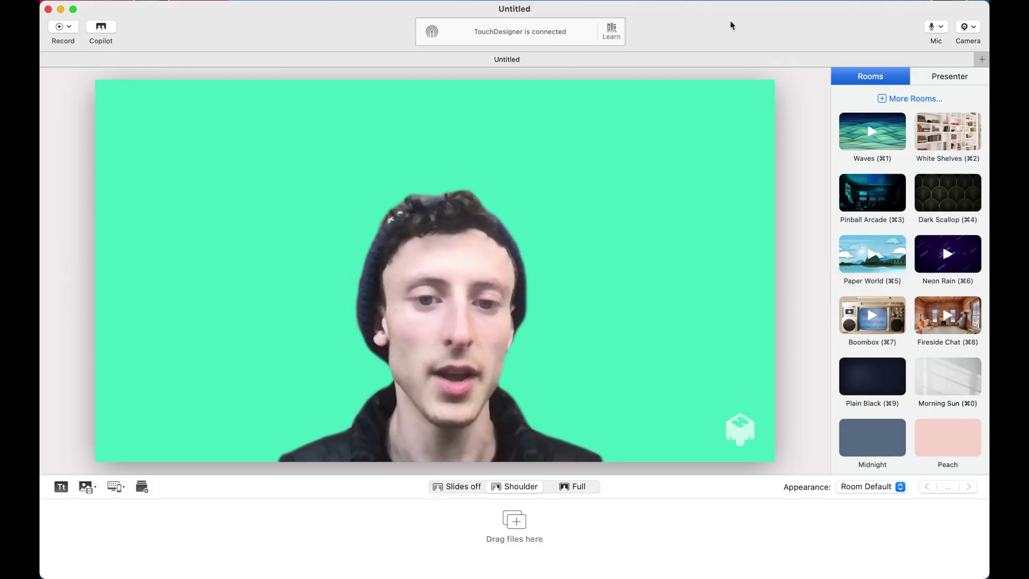
{"action": "left_click", "coordinate": [927, 77]}
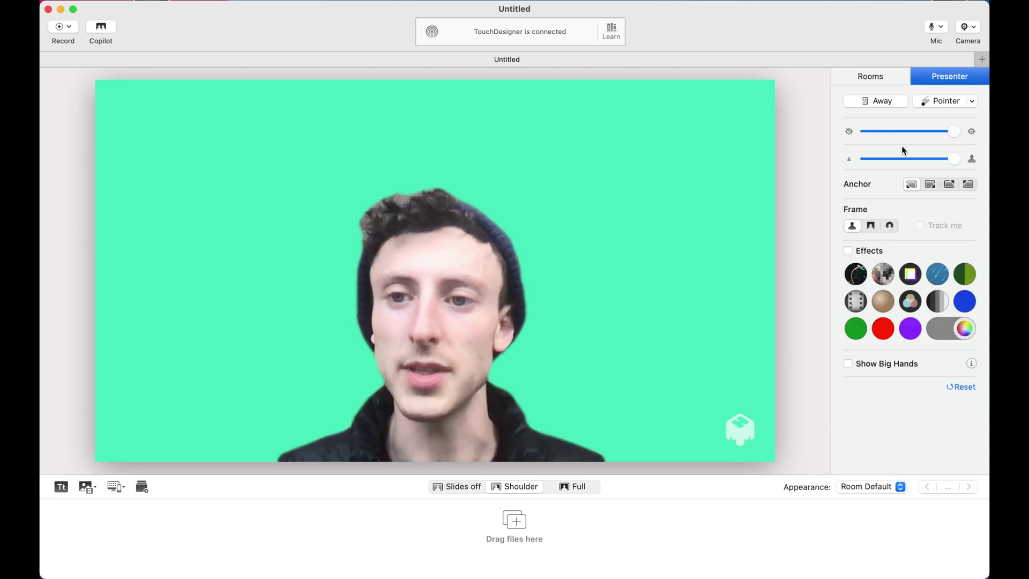
- Try the Plain Black room as the presenter's background
{"action": "left_click_drag", "start_coordinate": [954, 159], "coordinate": [978, 168]}
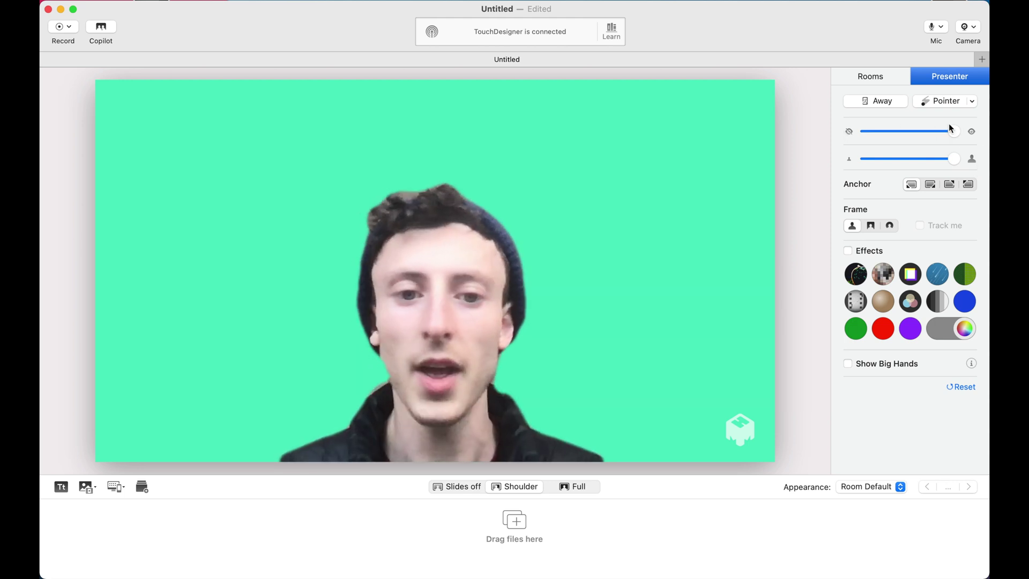
{"action": "left_click", "coordinate": [877, 80]}
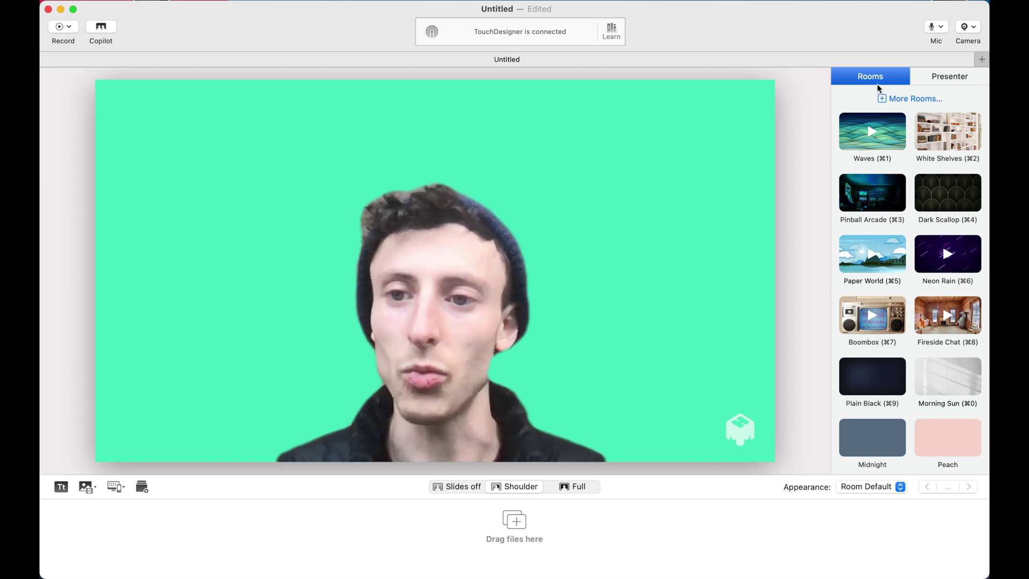
{"action": "left_click", "coordinate": [873, 381]}
{"action": "key", "text": "super+0"}
{"action": "left_click", "coordinate": [873, 382]}
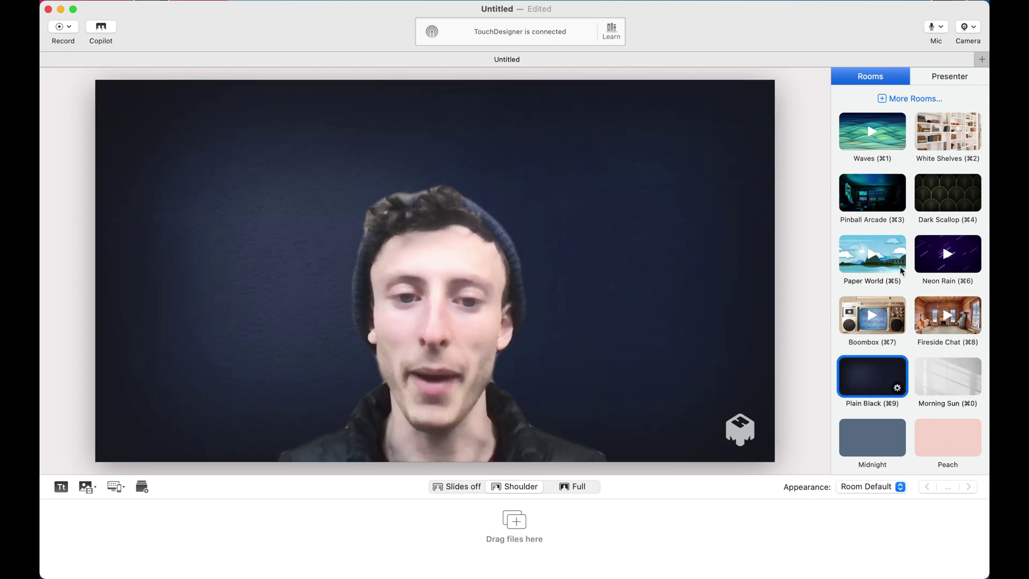
- Look through the Solid Color rooms in the room gallery, close it, and apply the Lime room as the background
{"action": "left_click", "coordinate": [906, 100]}
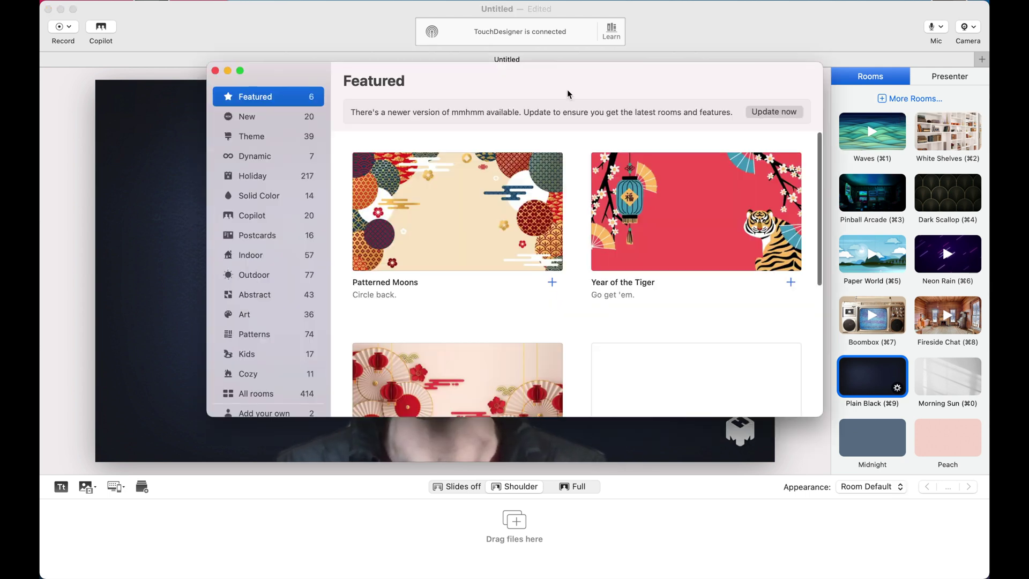
{"action": "scroll", "coordinate": [261, 245], "scroll_direction": "down", "scroll_amount": 1}
{"action": "left_click", "coordinate": [265, 184]}
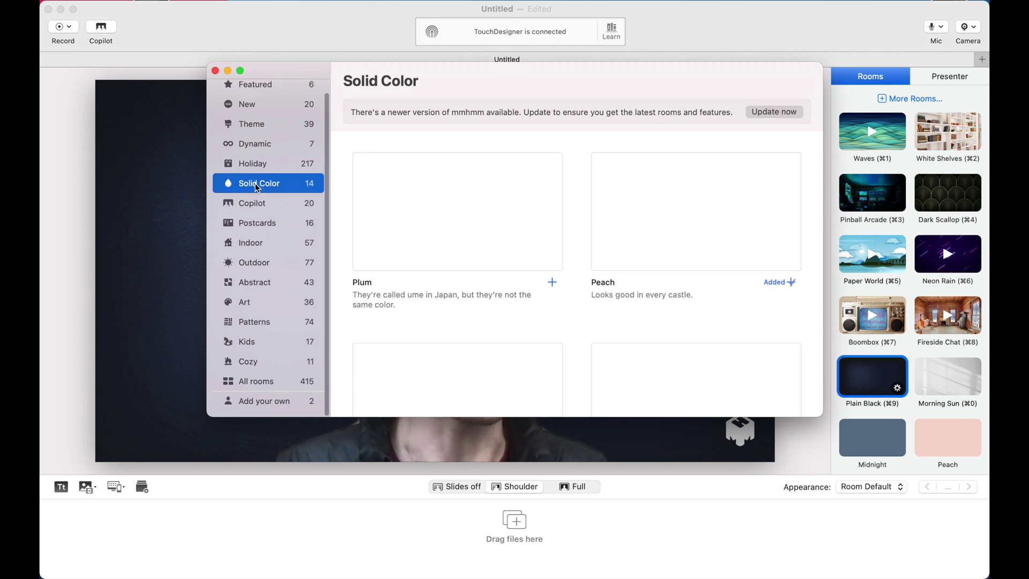
{"action": "scroll", "coordinate": [470, 259], "scroll_direction": "down", "scroll_amount": 7}
{"action": "scroll", "coordinate": [471, 259], "scroll_direction": "down", "scroll_amount": 6}
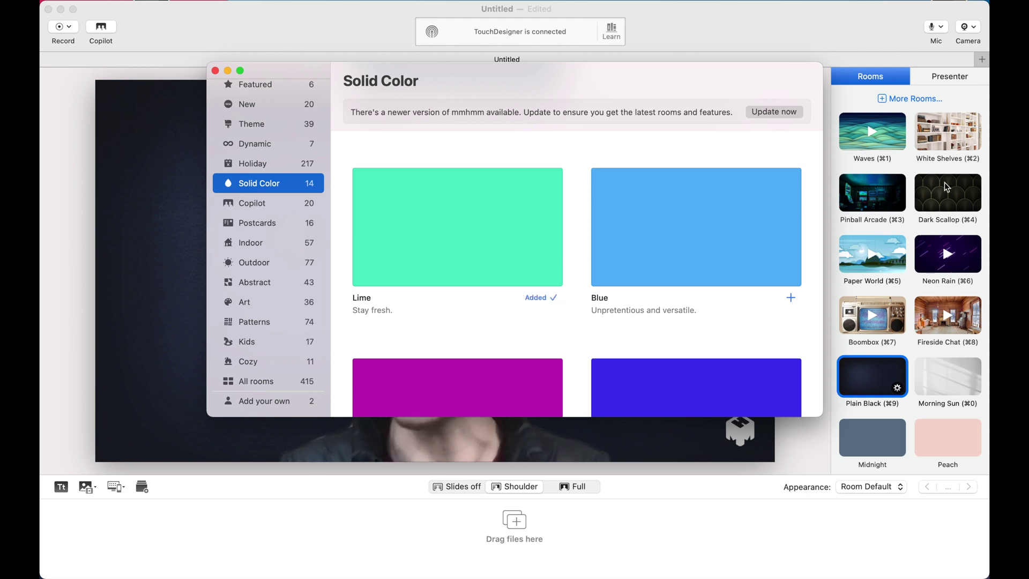
{"action": "left_click", "coordinate": [216, 71]}
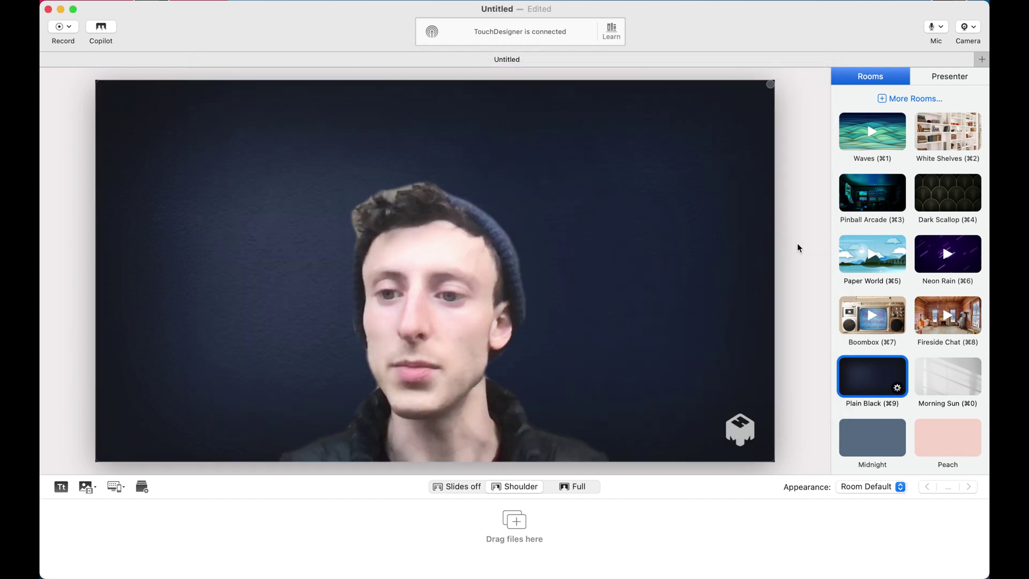
{"action": "scroll", "coordinate": [892, 267], "scroll_direction": "down", "scroll_amount": 4}
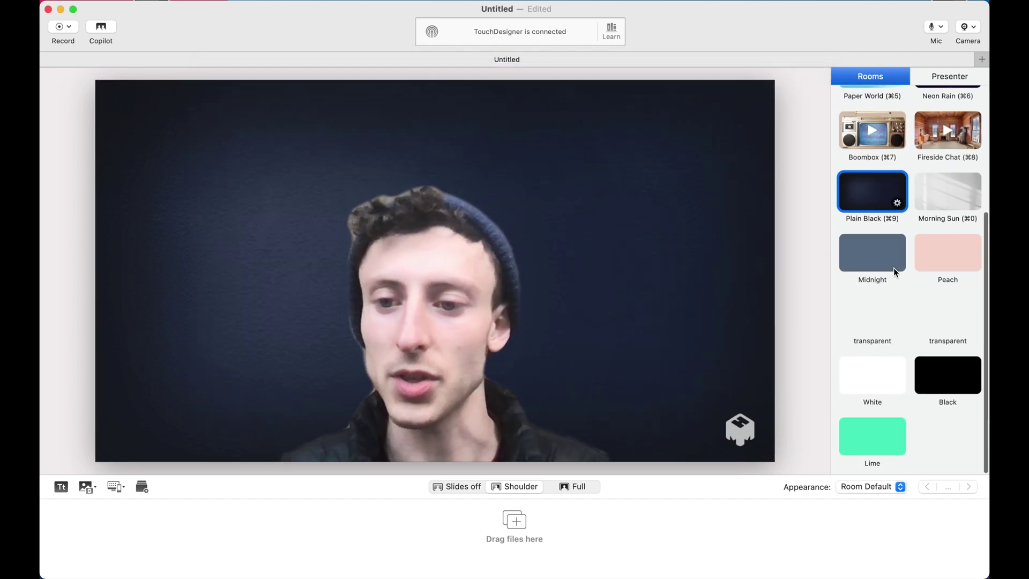
{"action": "left_click", "coordinate": [876, 451]}
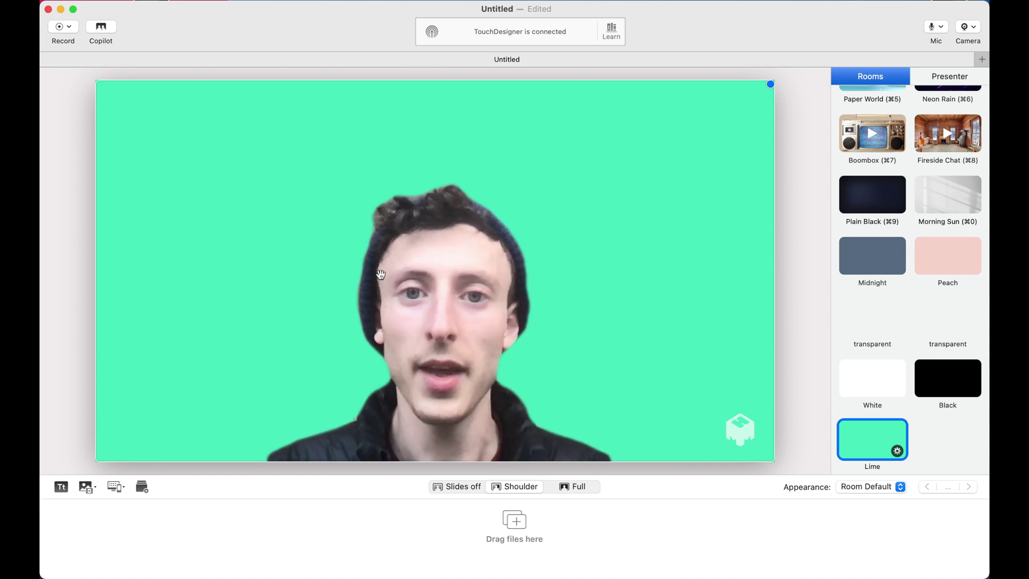
- Switch to TouchDesigner and delete all operators in the project1 network
{"action": "key", "text": "super+Tab"}
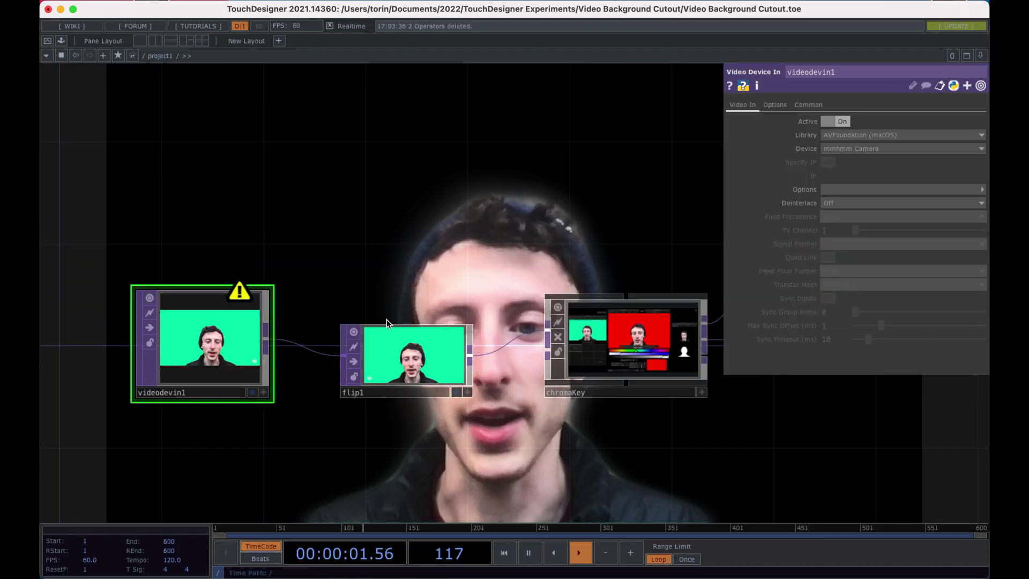
{"action": "scroll", "coordinate": [384, 301], "scroll_direction": "down", "scroll_amount": 5}
{"action": "left_click_drag", "start_coordinate": [484, 209], "coordinate": [317, 209]}
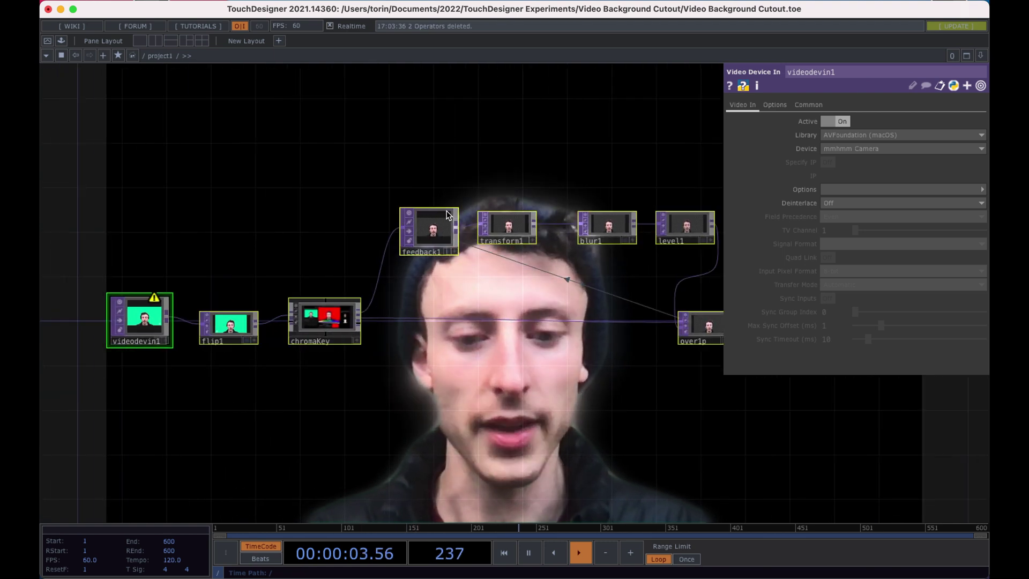
{"action": "key", "text": "super+a"}
{"action": "key", "text": "Delete"}
- Add a Video Device In TOP to the empty network and set its device to mmhmm Camera
{"action": "key", "text": "Tab"}
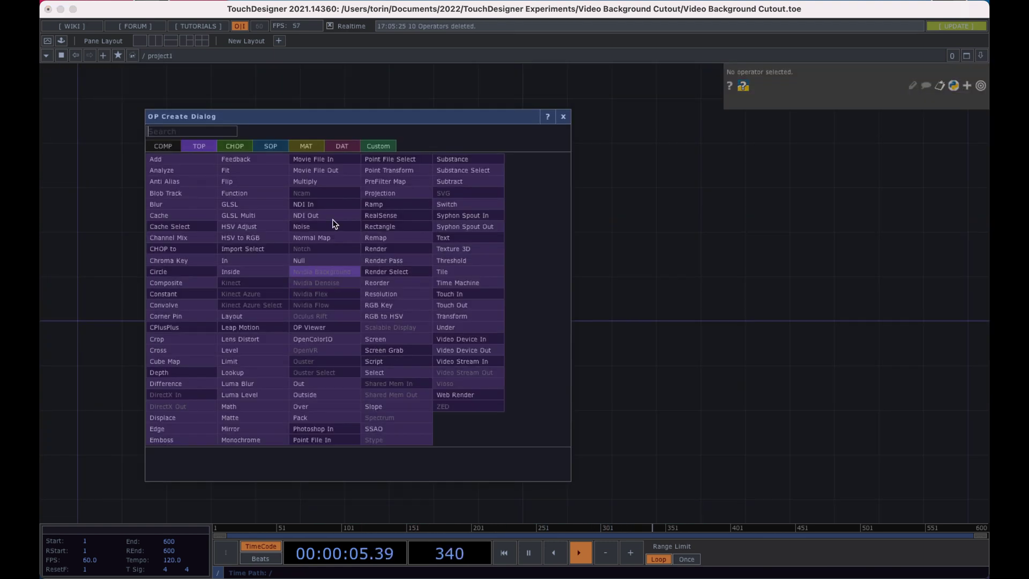
{"action": "type", "text": "vid"}
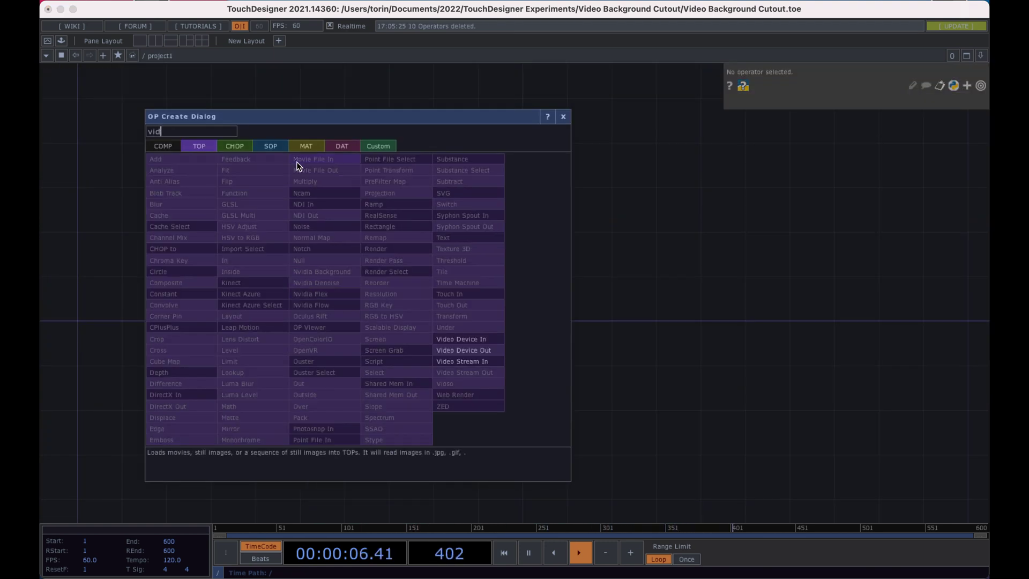
{"action": "left_click", "coordinate": [475, 340]}
{"action": "left_click", "coordinate": [475, 342]}
{"action": "key", "text": "h"}
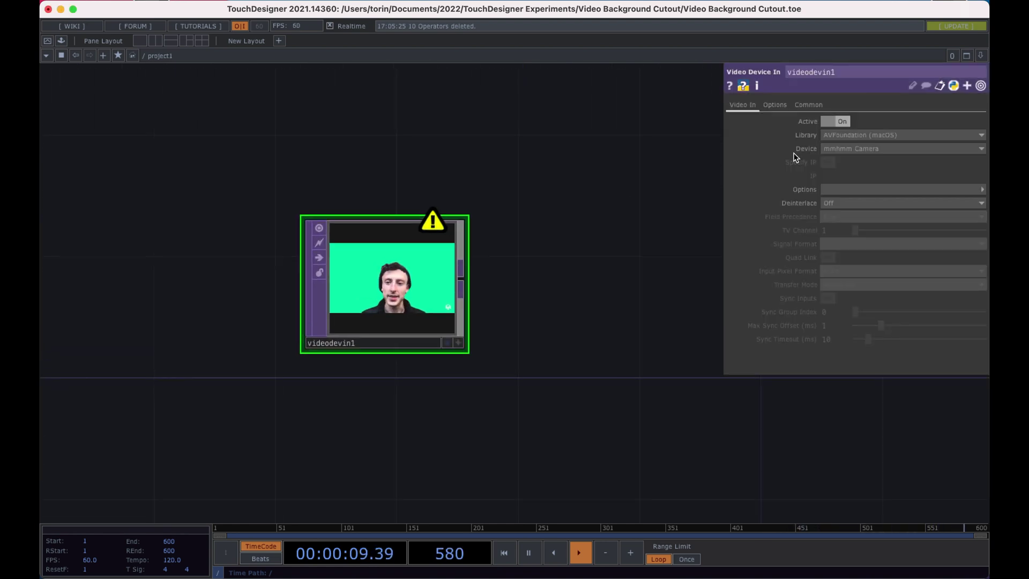
{"action": "left_click", "coordinate": [901, 150]}
{"action": "left_click", "coordinate": [864, 170]}
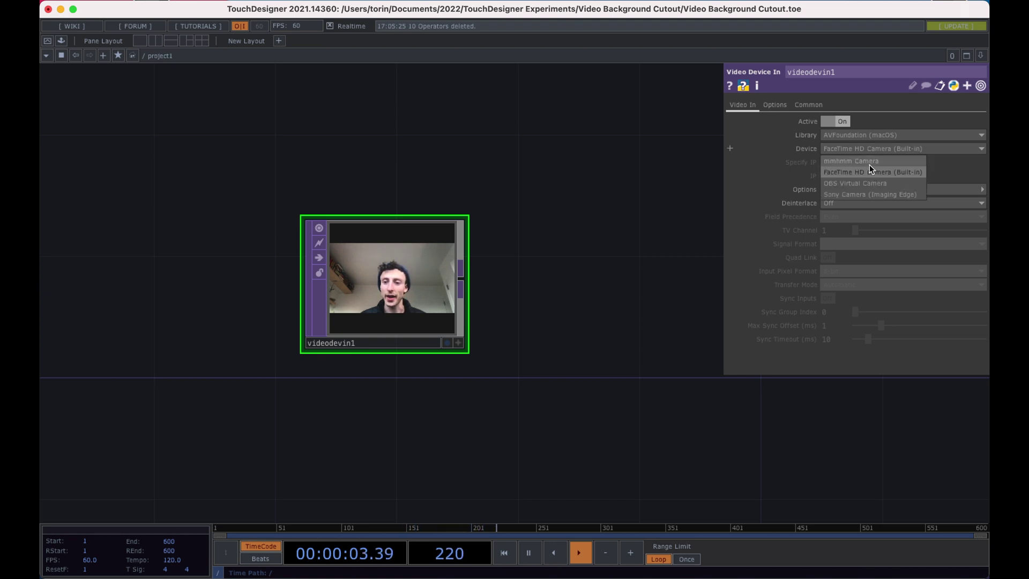
- Examine the green-background camera feed in the videodevin1 viewer, including the logo in its corner
{"action": "scroll", "coordinate": [384, 334], "scroll_direction": "up", "scroll_amount": 5}
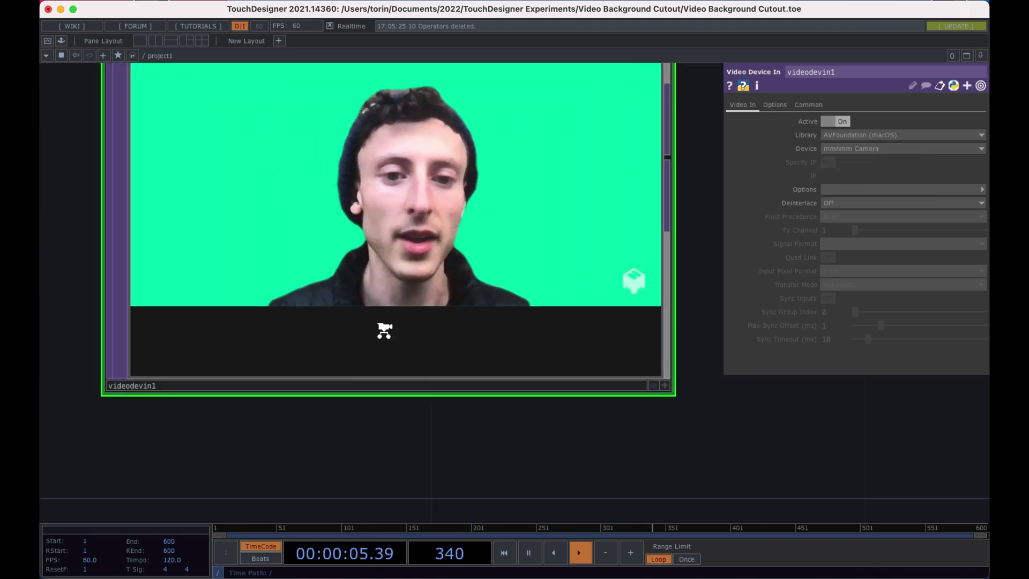
{"action": "scroll", "coordinate": [317, 243], "scroll_direction": "down", "scroll_amount": 3}
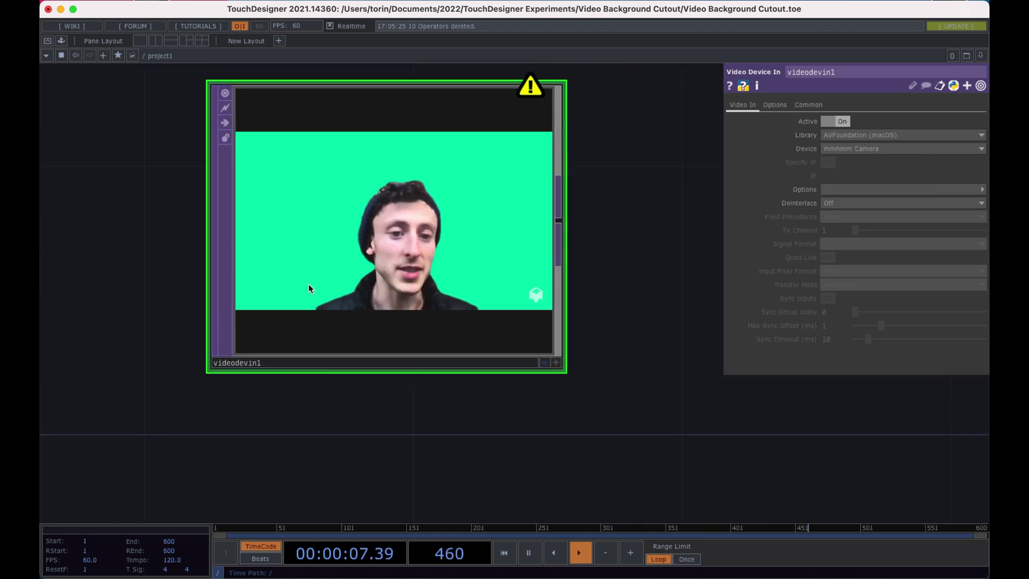
{"action": "scroll", "coordinate": [535, 312], "scroll_direction": "up", "scroll_amount": 3}
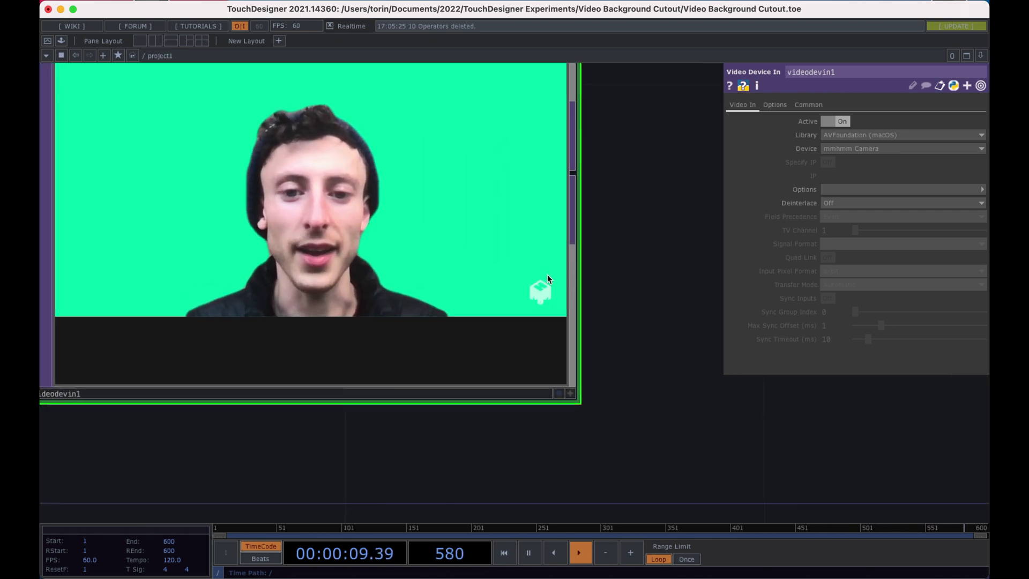
{"action": "scroll", "coordinate": [544, 272], "scroll_direction": "down", "scroll_amount": 4}
{"action": "left_click_drag", "start_coordinate": [602, 271], "coordinate": [415, 296]}
{"action": "scroll", "coordinate": [416, 296], "scroll_direction": "down", "scroll_amount": 2}
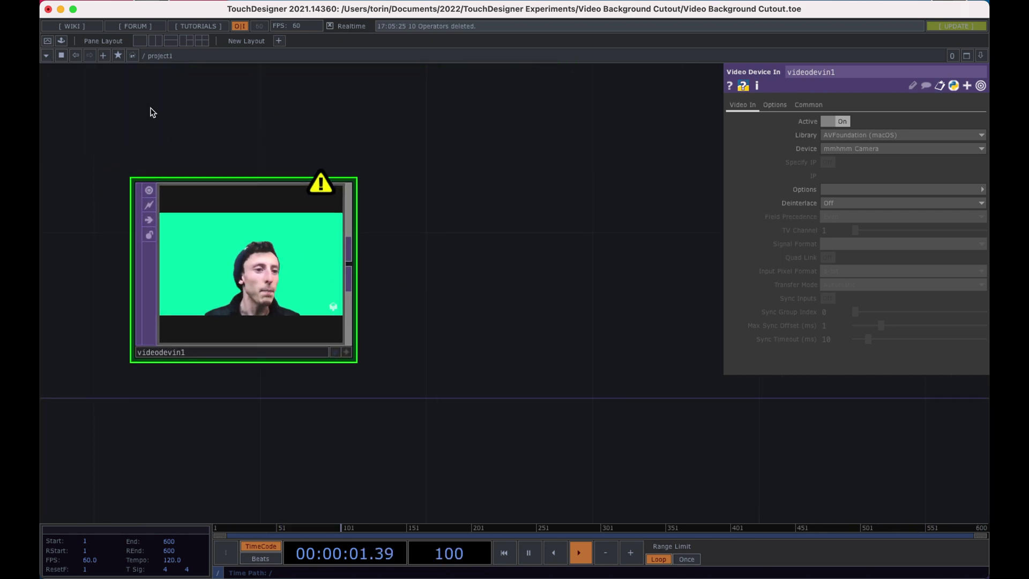
{"action": "scroll", "coordinate": [466, 188], "scroll_direction": "right", "scroll_amount": 1}
{"action": "scroll", "coordinate": [466, 188], "scroll_direction": "down", "scroll_amount": 1}
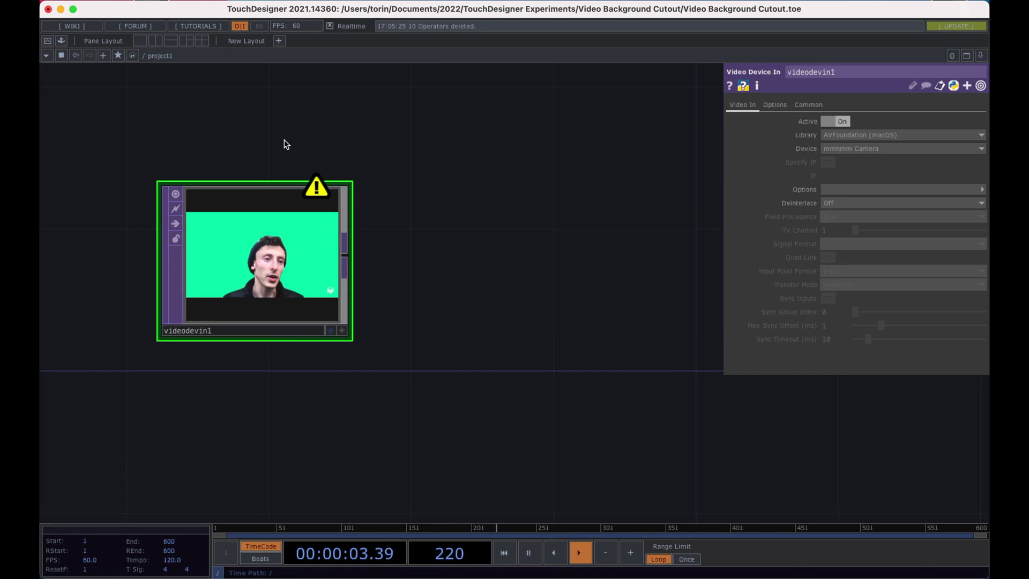
- Add the chromaKey component from the palette's Tools group beside videodevin1 and wire videodevin1 into its first input
{"action": "left_click", "coordinate": [62, 41]}
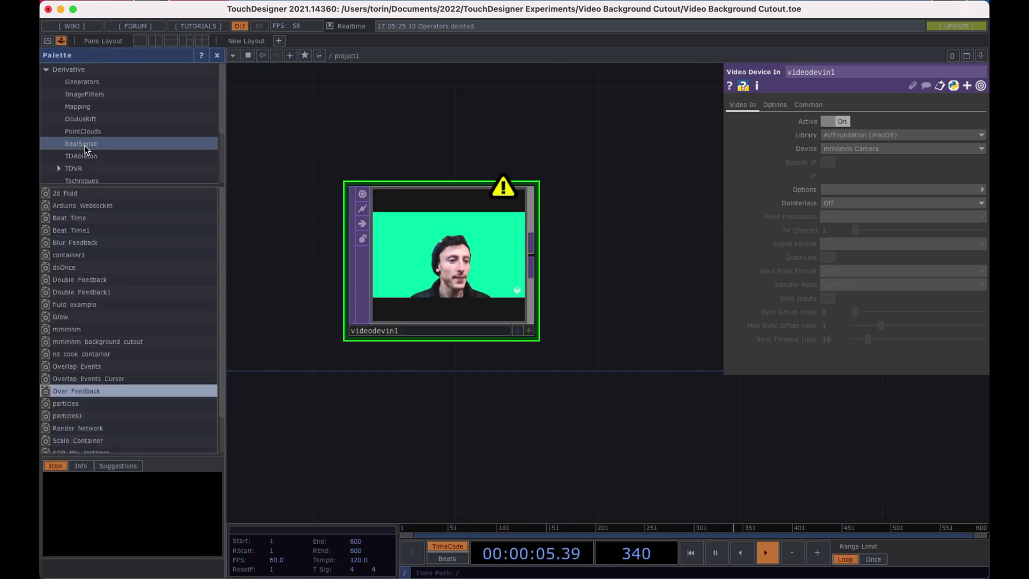
{"action": "left_click", "coordinate": [86, 104]}
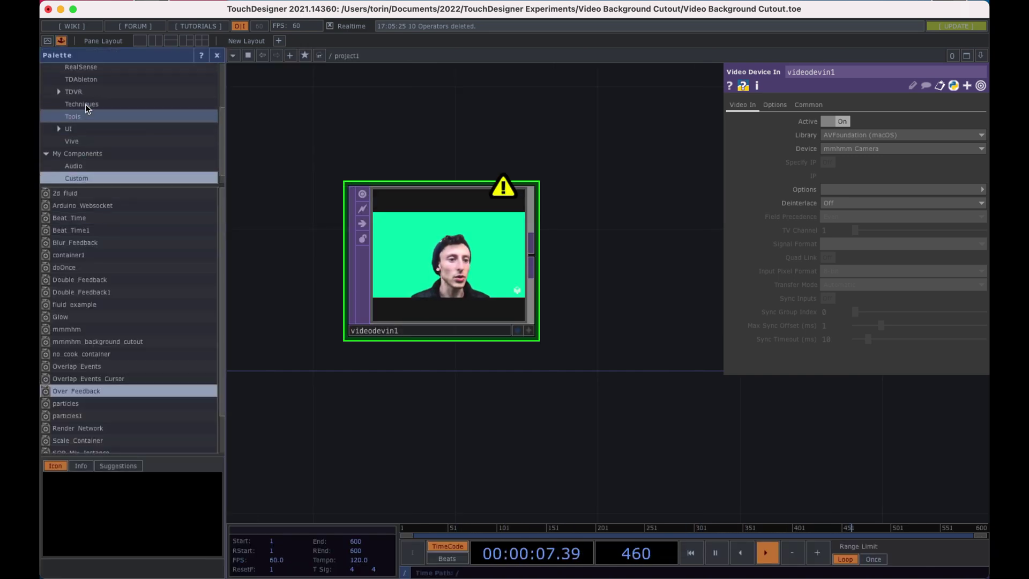
{"action": "scroll", "coordinate": [85, 110], "scroll_direction": "up", "scroll_amount": 1}
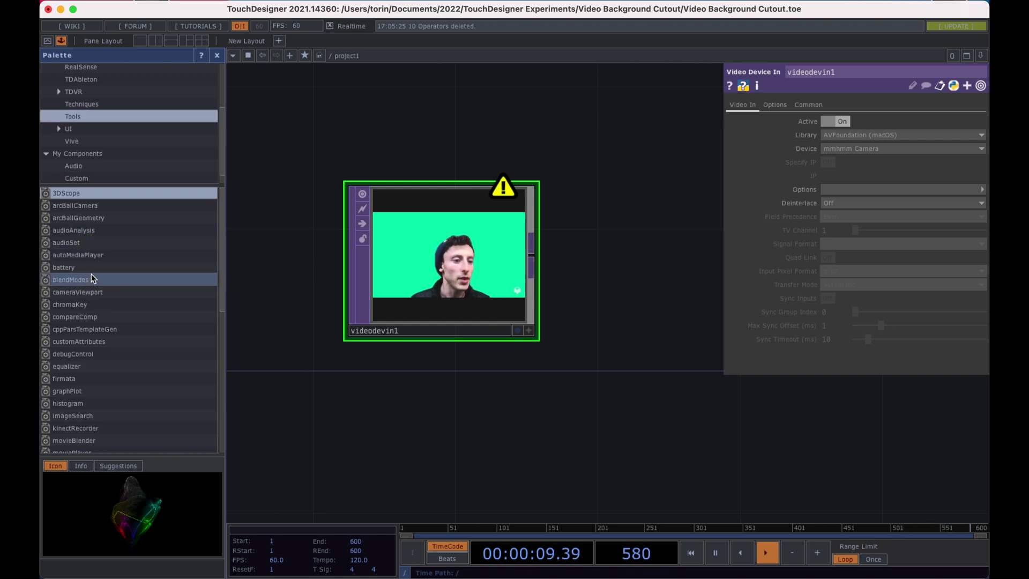
{"action": "scroll", "coordinate": [97, 258], "scroll_direction": "down", "scroll_amount": 1}
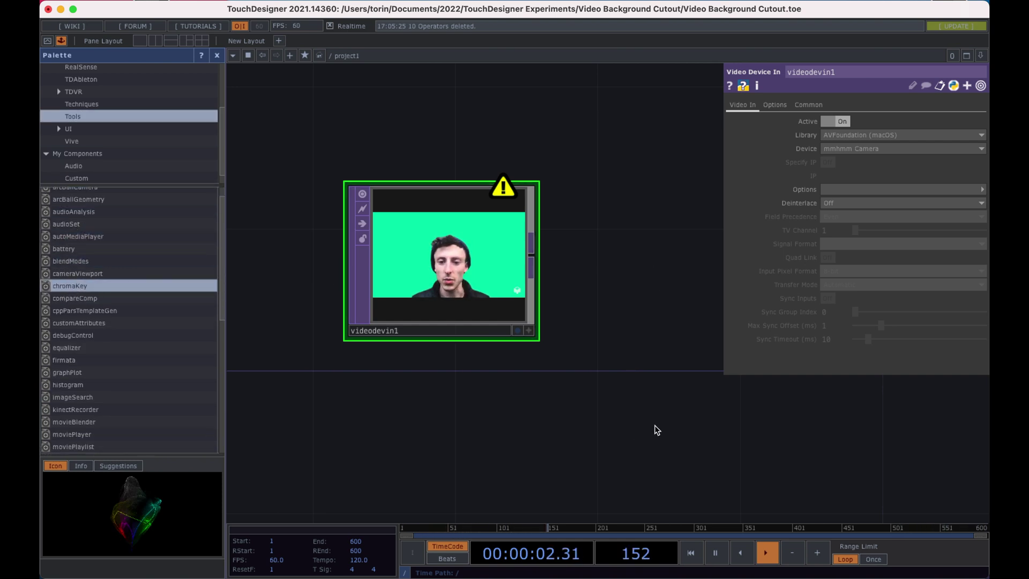
{"action": "left_click_drag", "start_coordinate": [638, 425], "coordinate": [485, 425]}
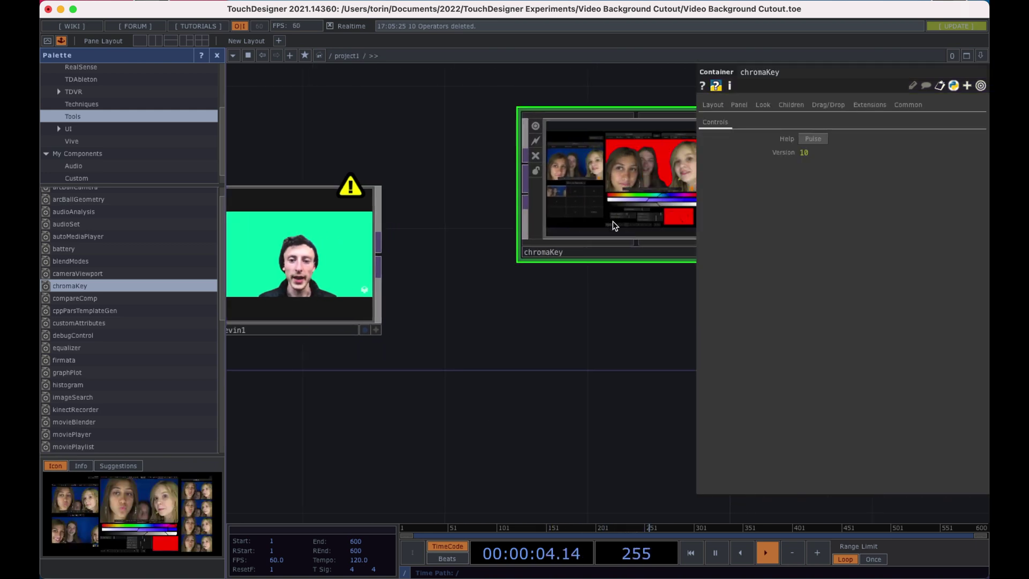
{"action": "left_click_drag", "start_coordinate": [606, 236], "coordinate": [560, 289]}
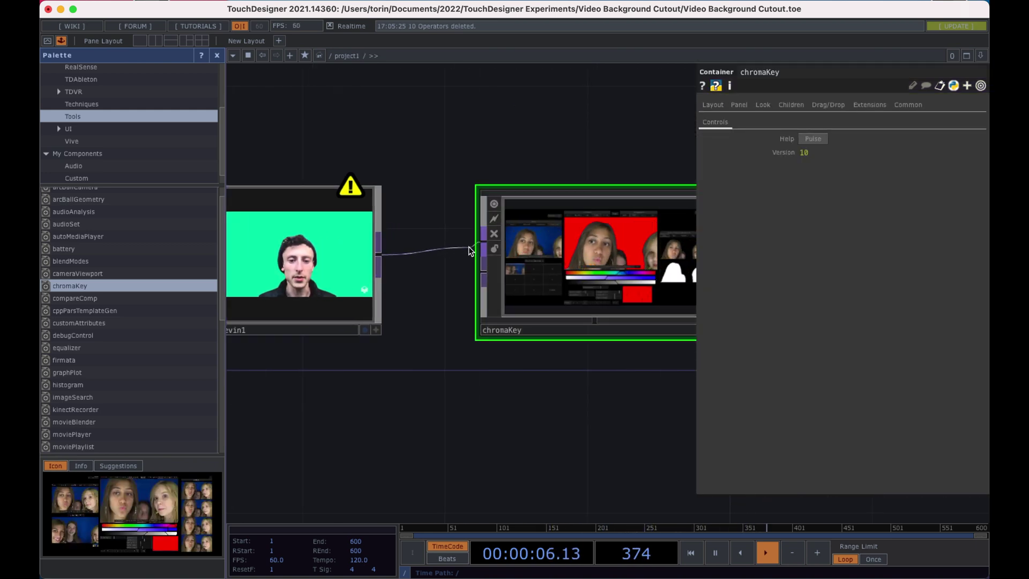
{"action": "left_click_drag", "start_coordinate": [551, 404], "coordinate": [468, 404]}
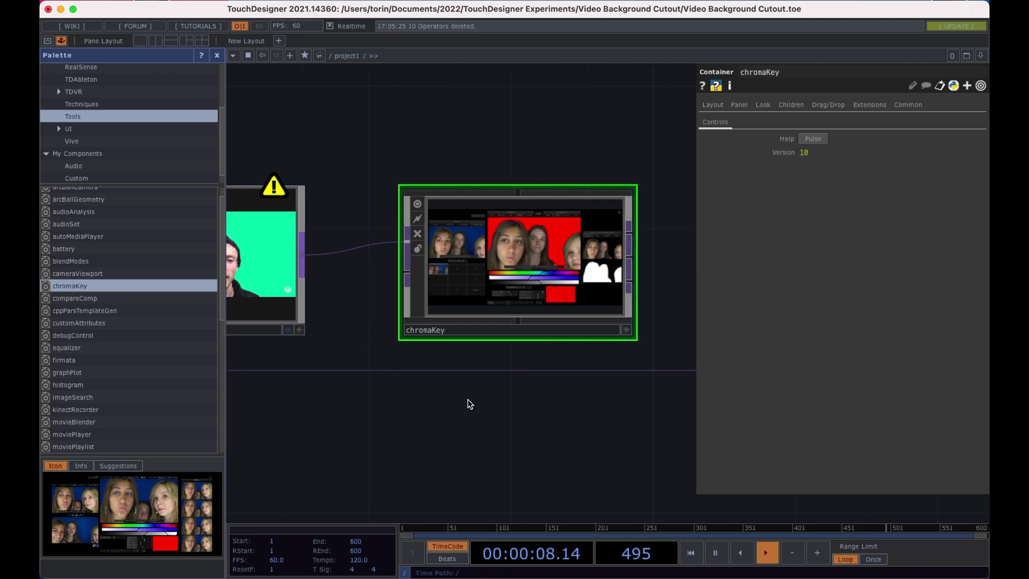
- Add a Null TOP on chromaKey's first output and place it beside the chromaKey component
{"action": "scroll", "coordinate": [468, 405], "scroll_direction": "down", "scroll_amount": 3}
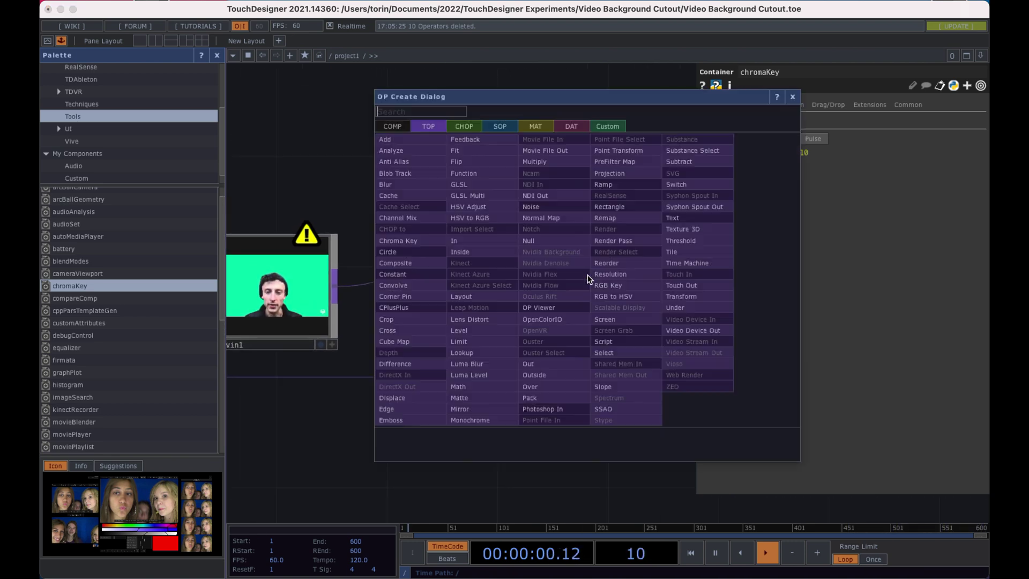
{"action": "type", "text": "nu"}
{"action": "left_click", "coordinate": [560, 241]}
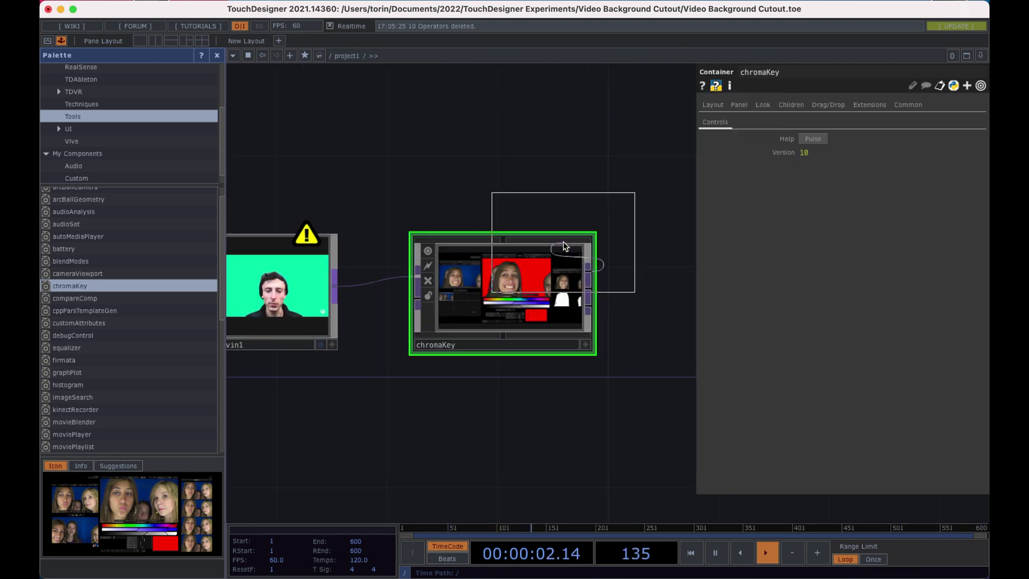
{"action": "left_click", "coordinate": [679, 321]}
{"action": "scroll", "coordinate": [655, 324], "scroll_direction": "right", "scroll_amount": 2}
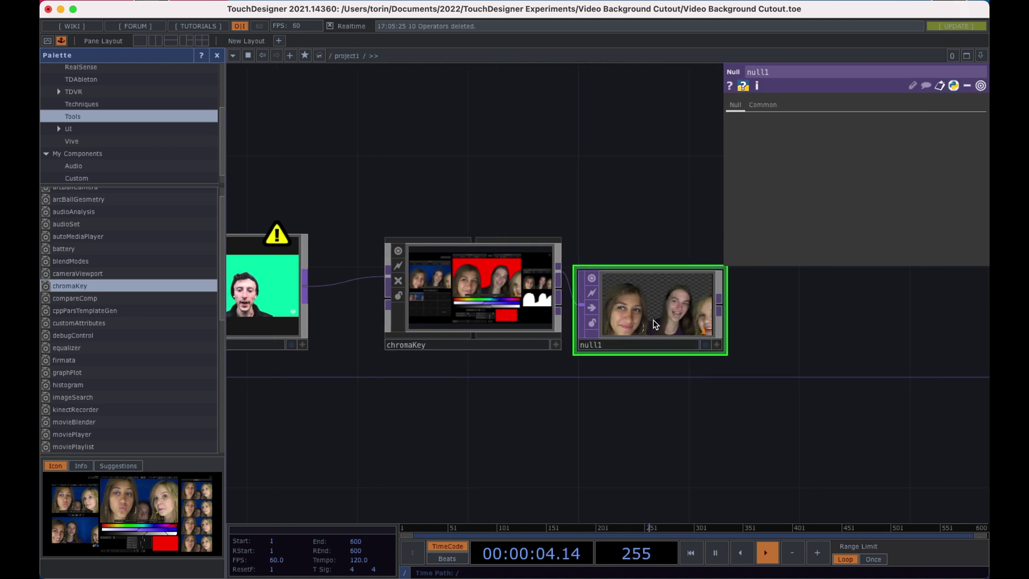
{"action": "scroll", "coordinate": [604, 230], "scroll_direction": "down", "scroll_amount": 2}
{"action": "scroll", "coordinate": [604, 230], "scroll_direction": "right", "scroll_amount": 1}
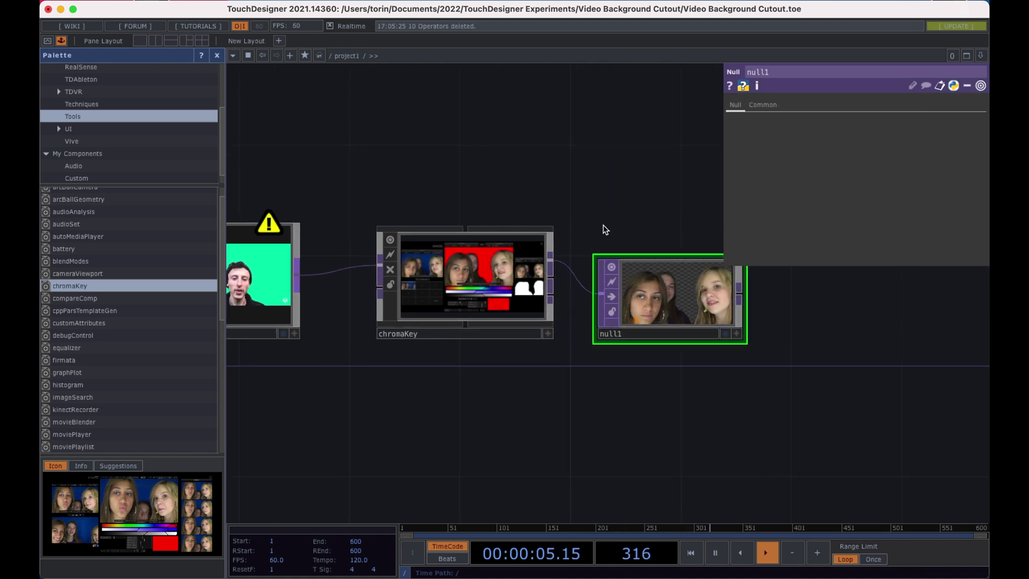
- View the chromaKey component in its own window and set its Source to Input 1
{"action": "right_click", "coordinate": [450, 268]}
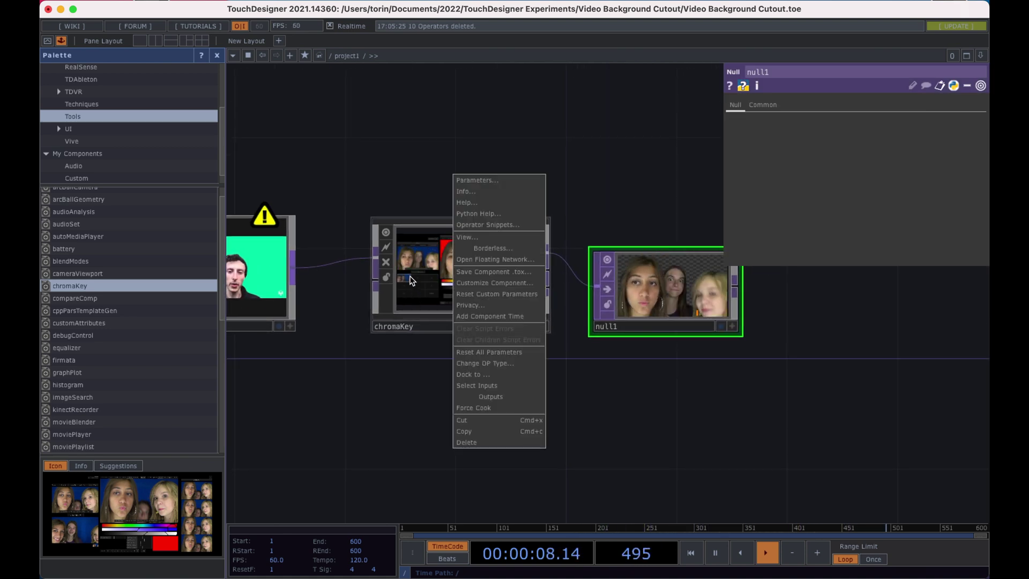
{"action": "left_click", "coordinate": [488, 238]}
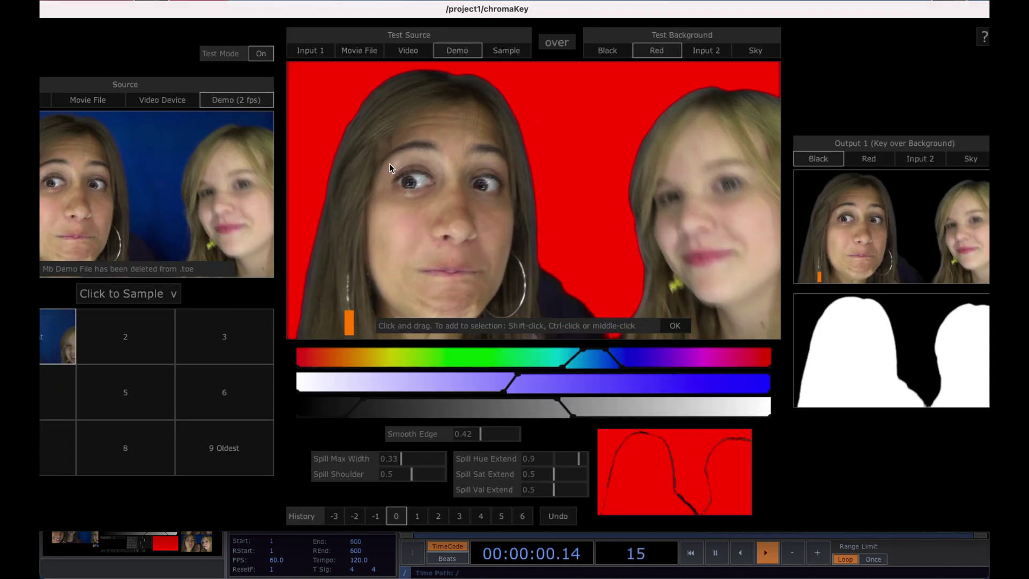
{"action": "left_click_drag", "start_coordinate": [541, 11], "coordinate": [629, 29]}
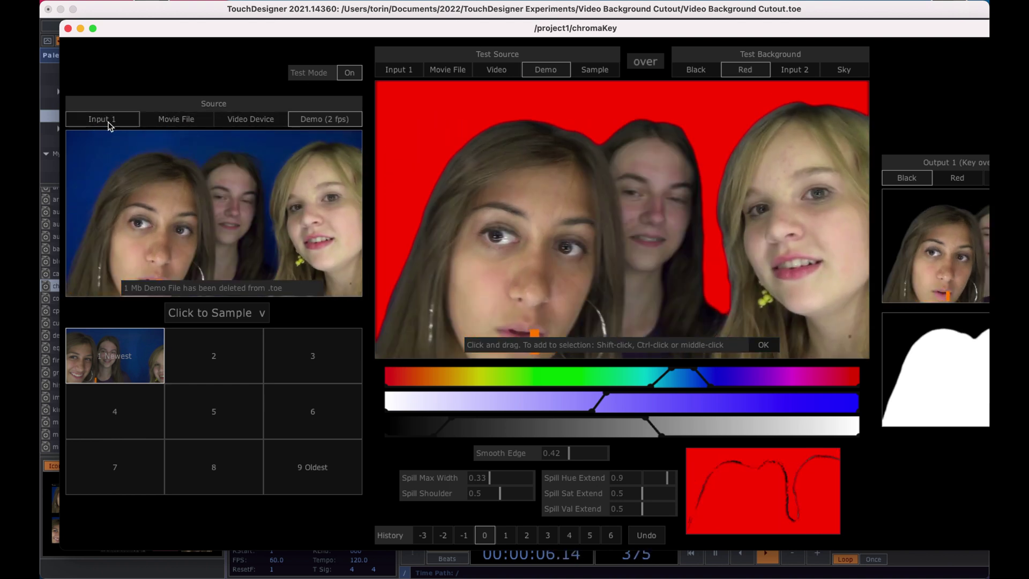
{"action": "left_click", "coordinate": [108, 120]}
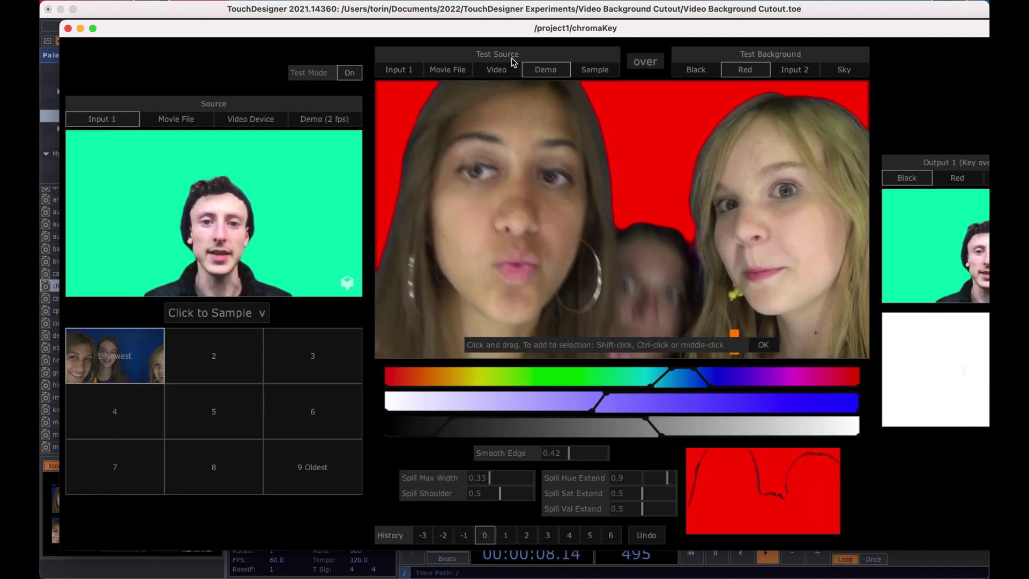
- Set chromaKey's Test Source to Input 1 and reposition its window to show more of the controls
{"action": "left_click", "coordinate": [395, 71]}
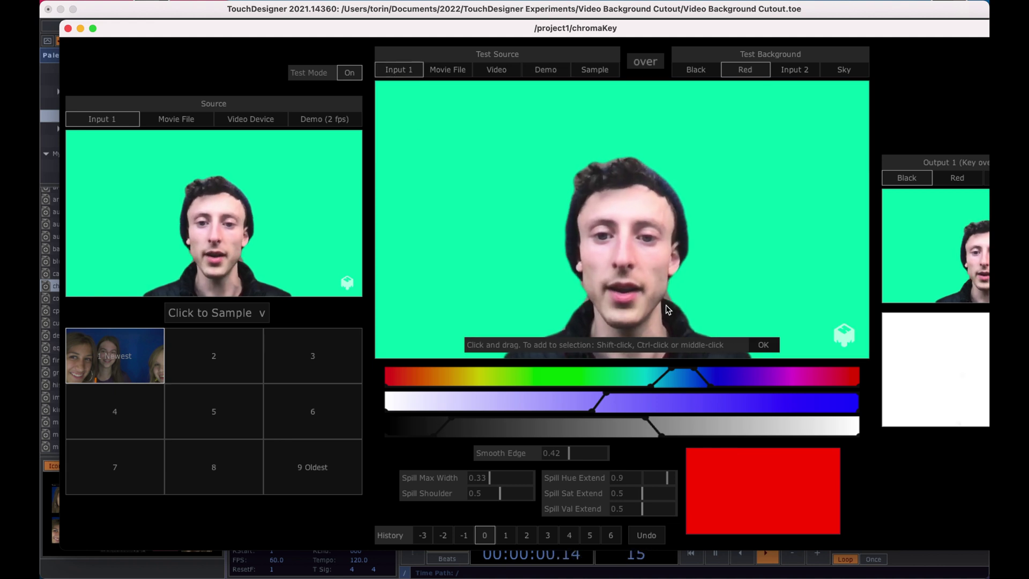
{"action": "mouse_move", "coordinate": [752, 17]}
{"action": "left_mouse_down"}
{"action": "mouse_move", "coordinate": [792, 18]}
{"action": "mouse_move", "coordinate": [769, 18]}
{"action": "left_mouse_up"}
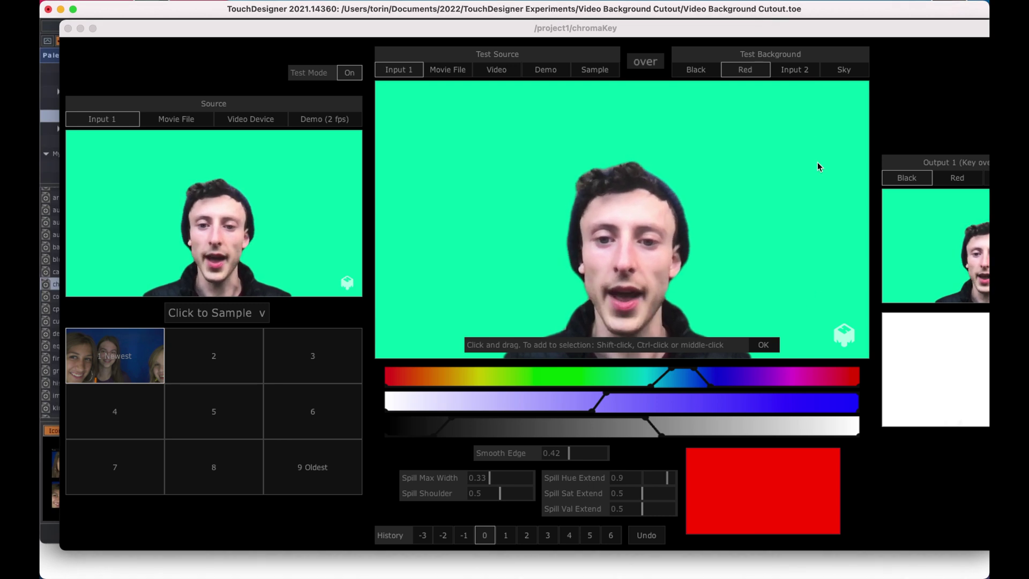
{"action": "left_click_drag", "start_coordinate": [787, 32], "coordinate": [768, 20]}
- Sample the green background beside the person in chromaKey's test preview to key it out
{"action": "mouse_move", "coordinate": [618, 263]}
{"action": "left_mouse_down"}
{"action": "mouse_move", "coordinate": [625, 251]}
{"action": "mouse_move", "coordinate": [617, 245]}
{"action": "left_mouse_up"}
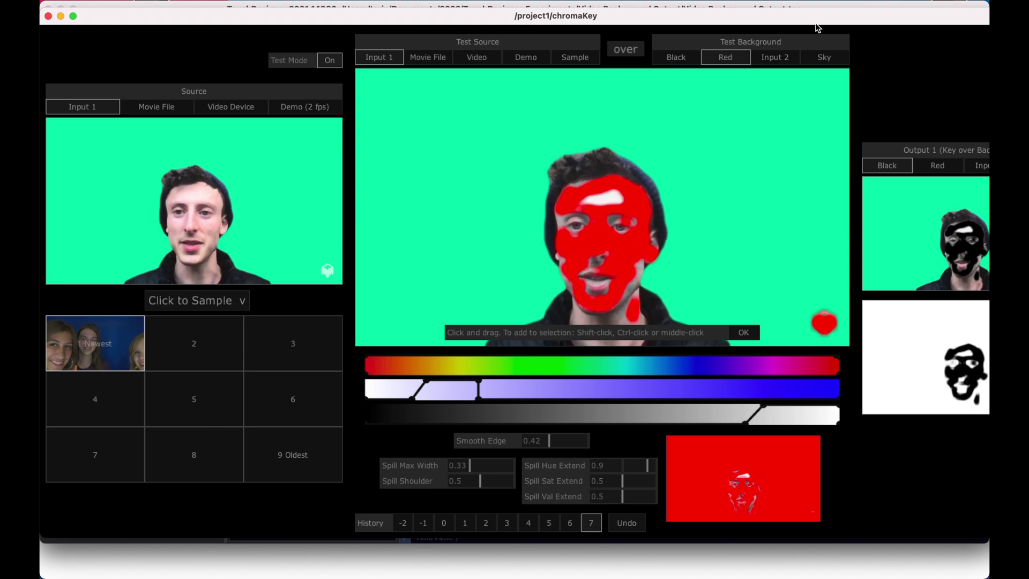
{"action": "left_click_drag", "start_coordinate": [816, 28], "coordinate": [761, 27]}
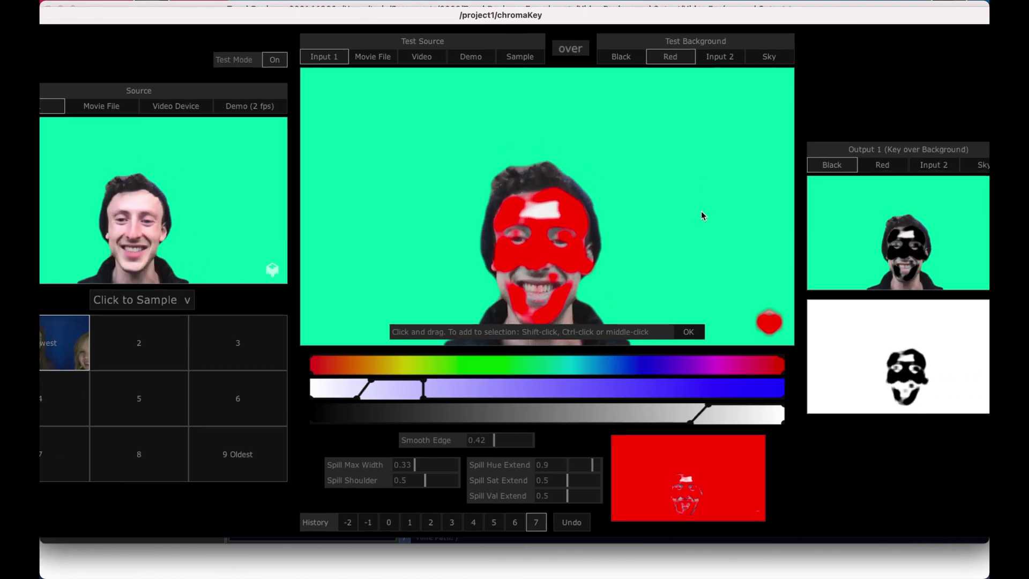
{"action": "left_click", "coordinate": [747, 255]}
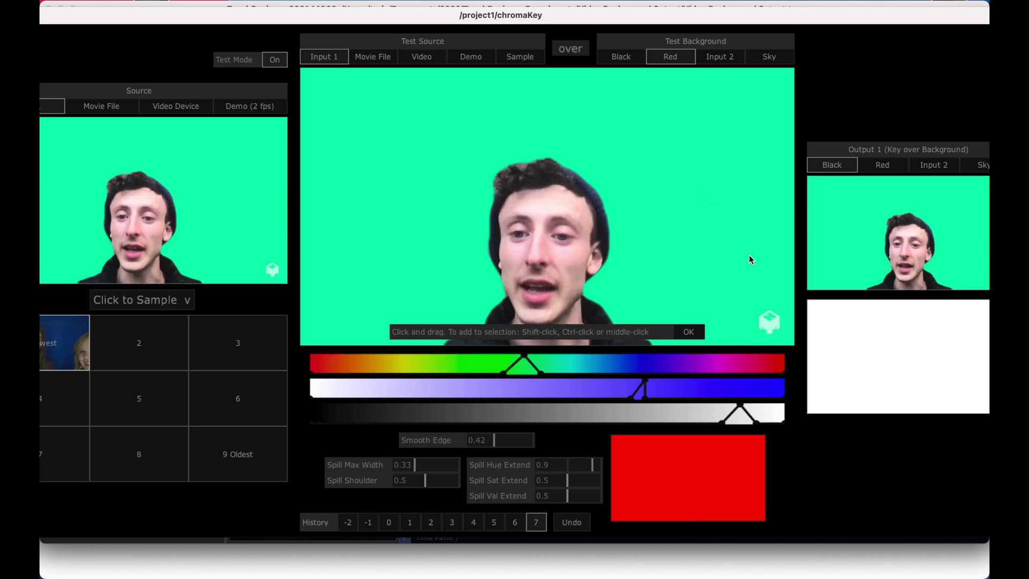
{"action": "mouse_move", "coordinate": [749, 255]}
{"action": "left_mouse_down"}
{"action": "mouse_move", "coordinate": [763, 320]}
{"action": "mouse_move", "coordinate": [758, 297]}
{"action": "left_mouse_up"}
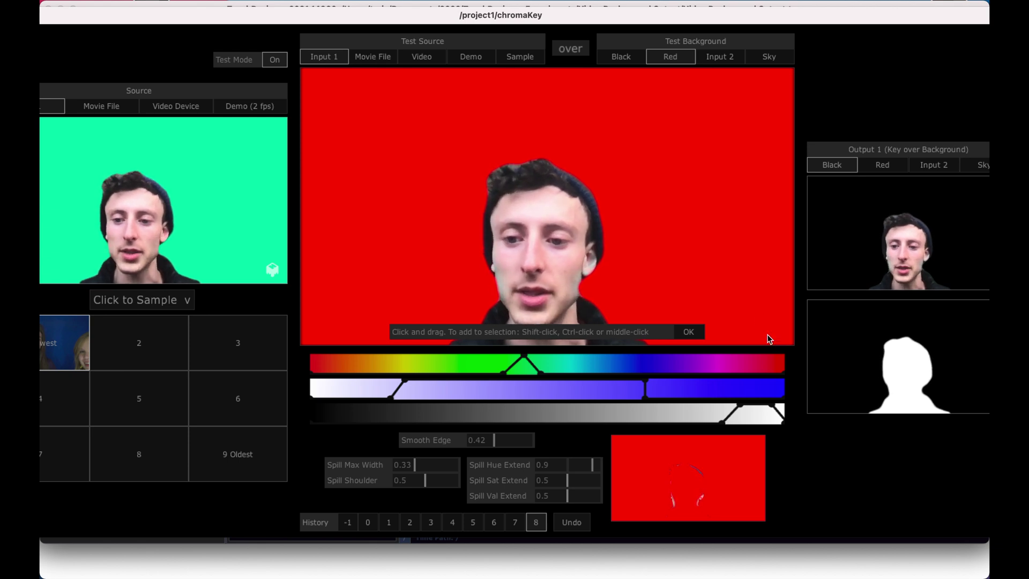
- Close the chromaKey window and examine the keyed cutout in null1's viewer
{"action": "left_click_drag", "start_coordinate": [677, 17], "coordinate": [770, 58]}
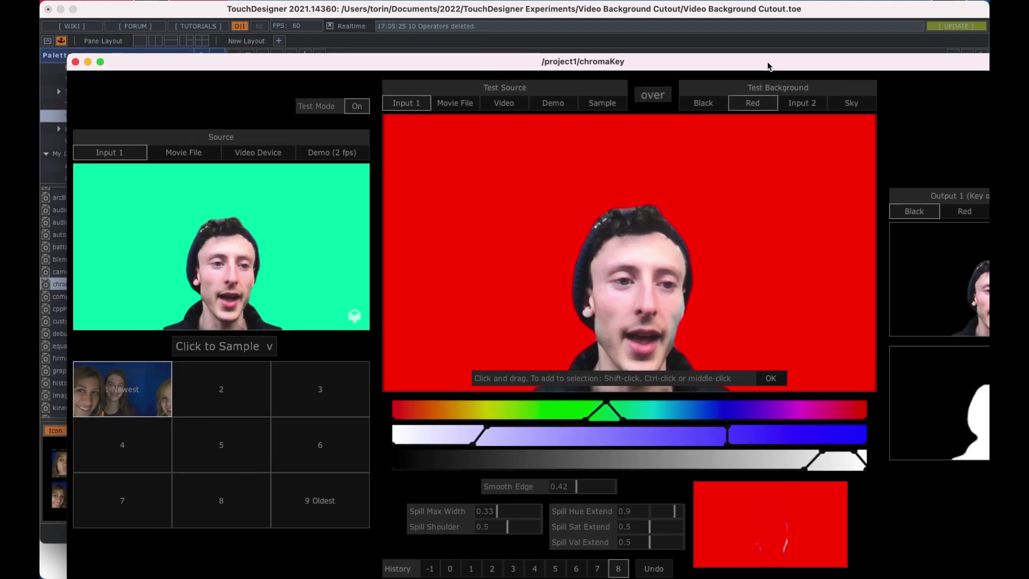
{"action": "left_click", "coordinate": [76, 62]}
{"action": "left_click_drag", "start_coordinate": [581, 344], "coordinate": [450, 367]}
{"action": "scroll", "coordinate": [529, 321], "scroll_direction": "up", "scroll_amount": 5}
{"action": "left_click_drag", "start_coordinate": [509, 236], "coordinate": [594, 232]}
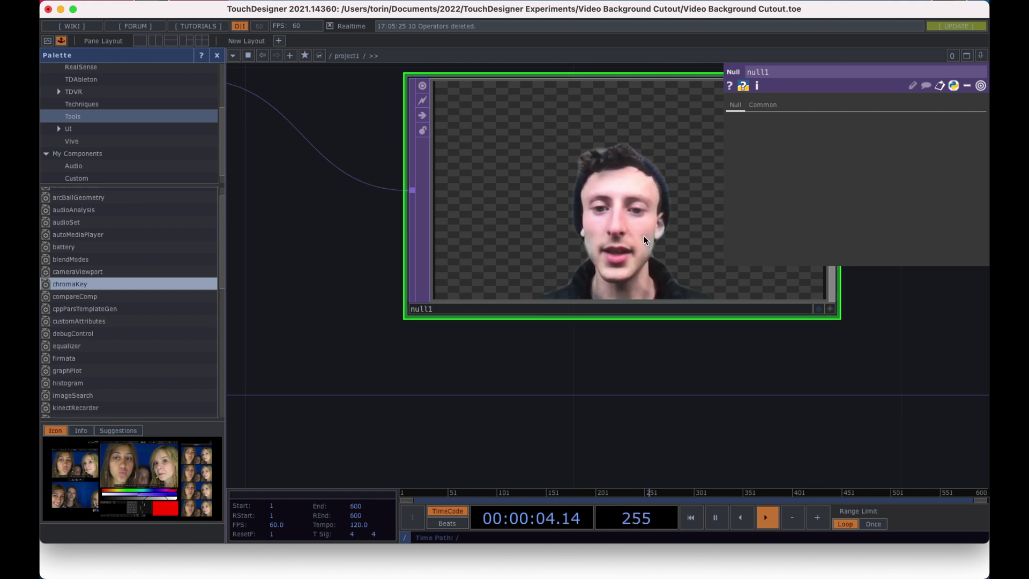
{"action": "left_click_drag", "start_coordinate": [490, 385], "coordinate": [627, 386]}
{"action": "scroll", "coordinate": [626, 386], "scroll_direction": "down", "scroll_amount": 3}
- View chromaKey in its own window again, lower Spill Shoulder to its minimum and reduce Spill Max Width slightly
{"action": "right_click", "coordinate": [379, 227]}
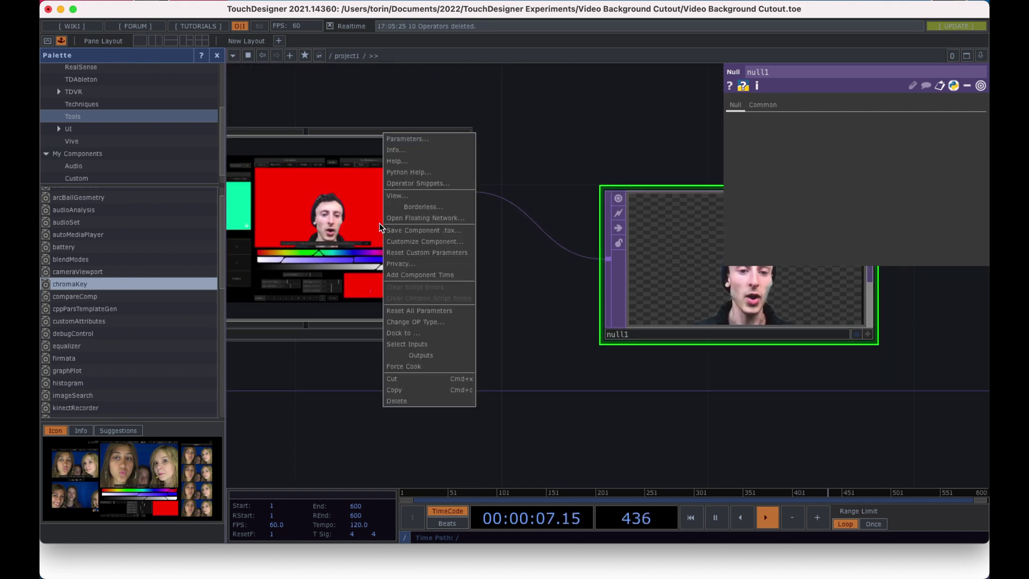
{"action": "left_click", "coordinate": [421, 197]}
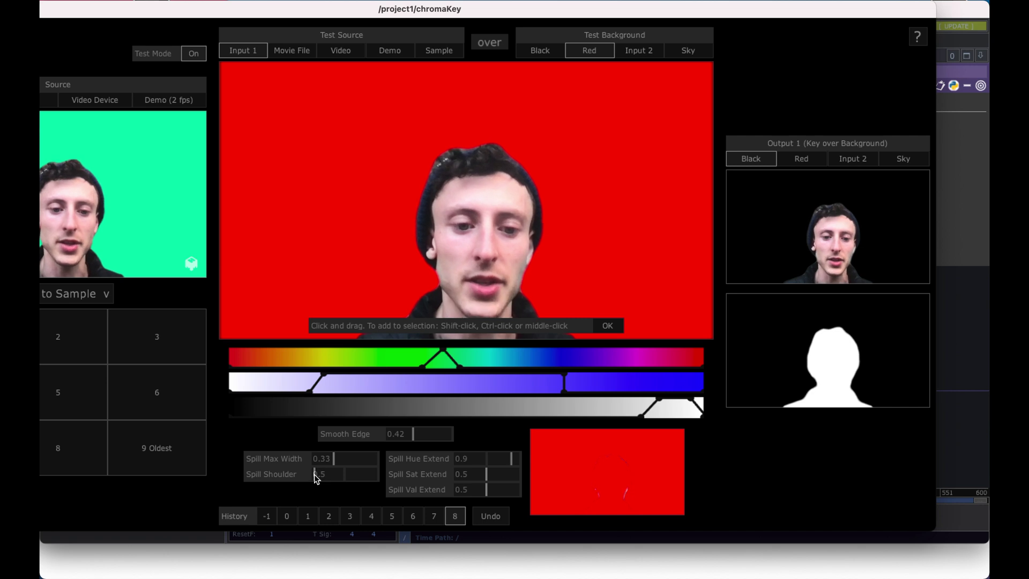
{"action": "left_click_drag", "start_coordinate": [314, 474], "coordinate": [310, 474]}
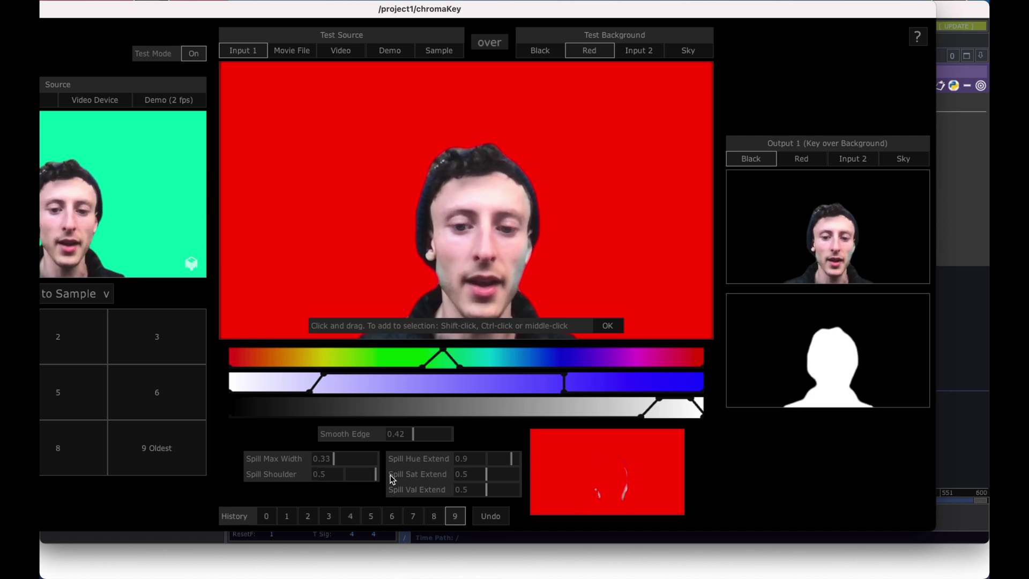
{"action": "left_click_drag", "start_coordinate": [375, 474], "coordinate": [314, 478]}
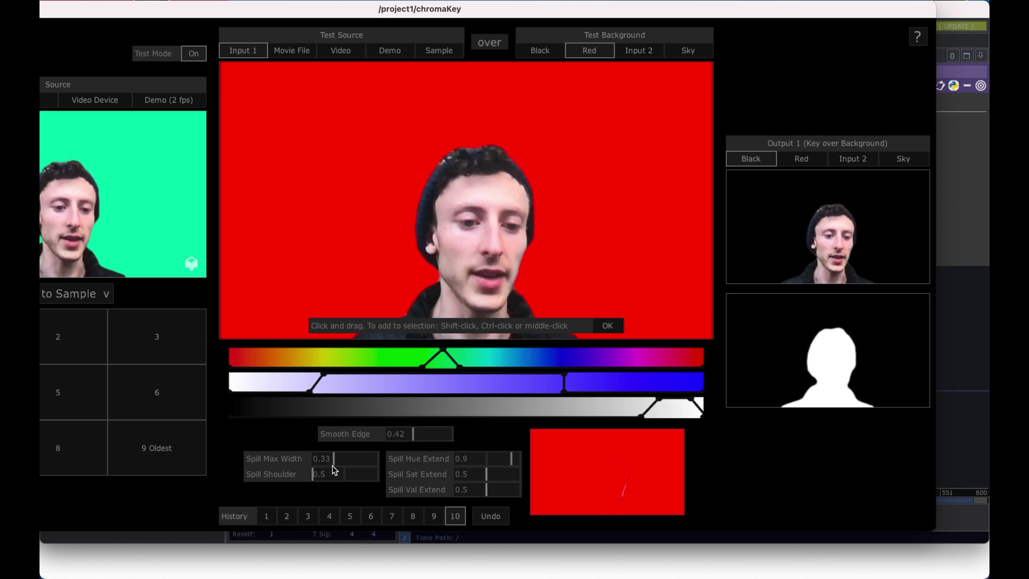
{"action": "left_click_drag", "start_coordinate": [329, 457], "coordinate": [316, 458]}
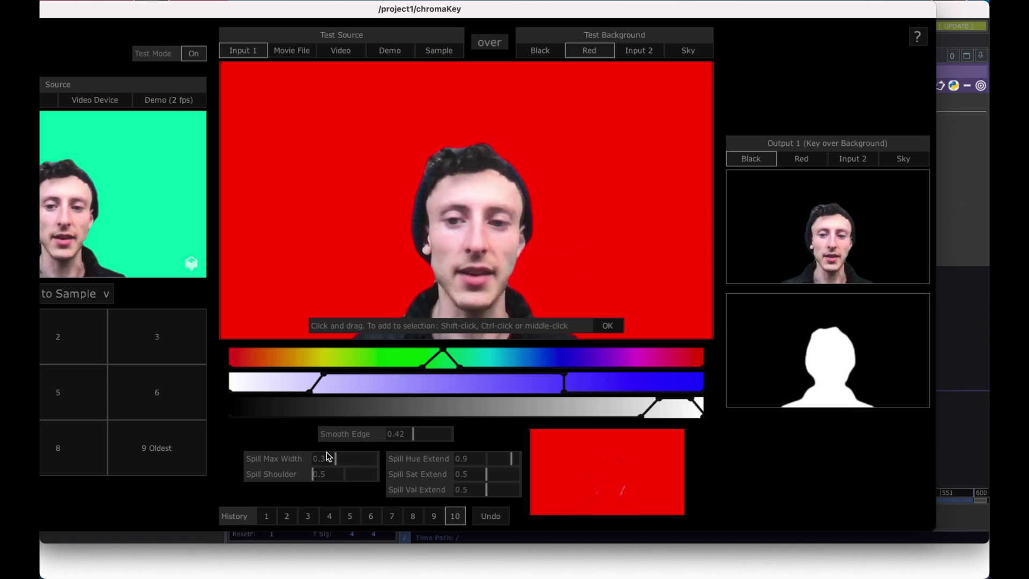
{"action": "left_click", "coordinate": [326, 453]}
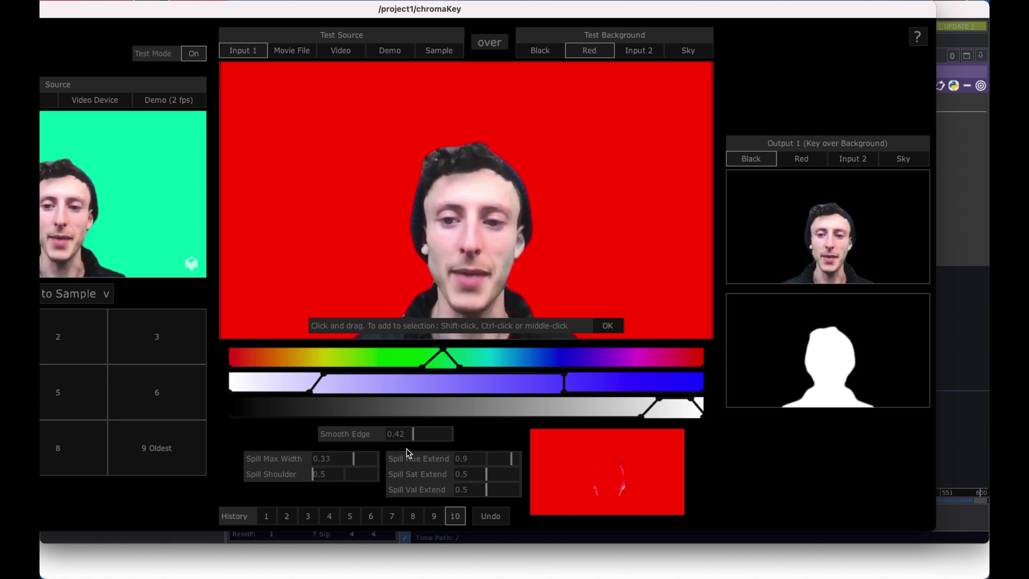
{"action": "left_click", "coordinate": [328, 458]}
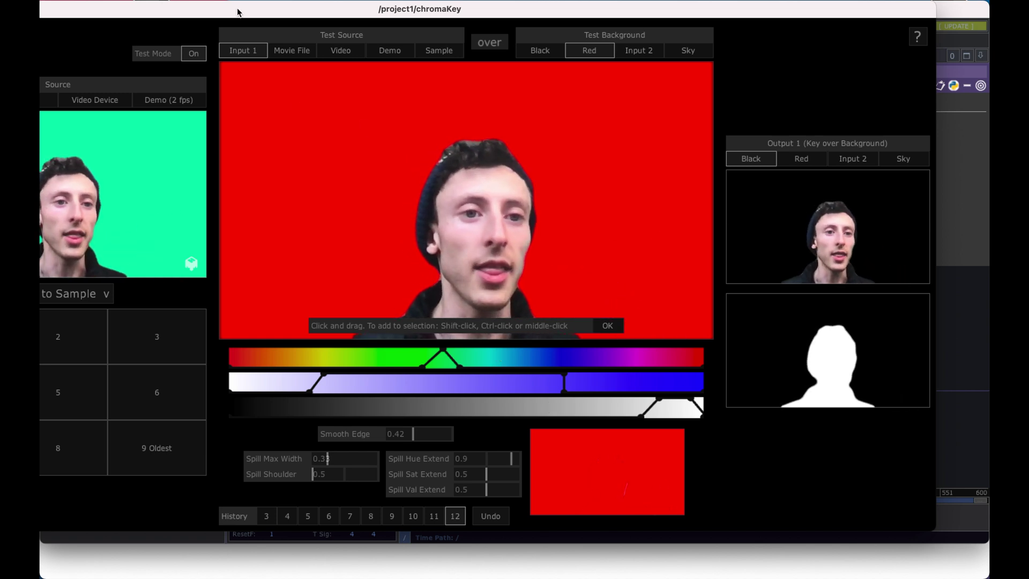
- Close the chromaKey window and enlarge the main TouchDesigner window to fill the screen
{"action": "left_click_drag", "start_coordinate": [239, 15], "coordinate": [413, 50]}
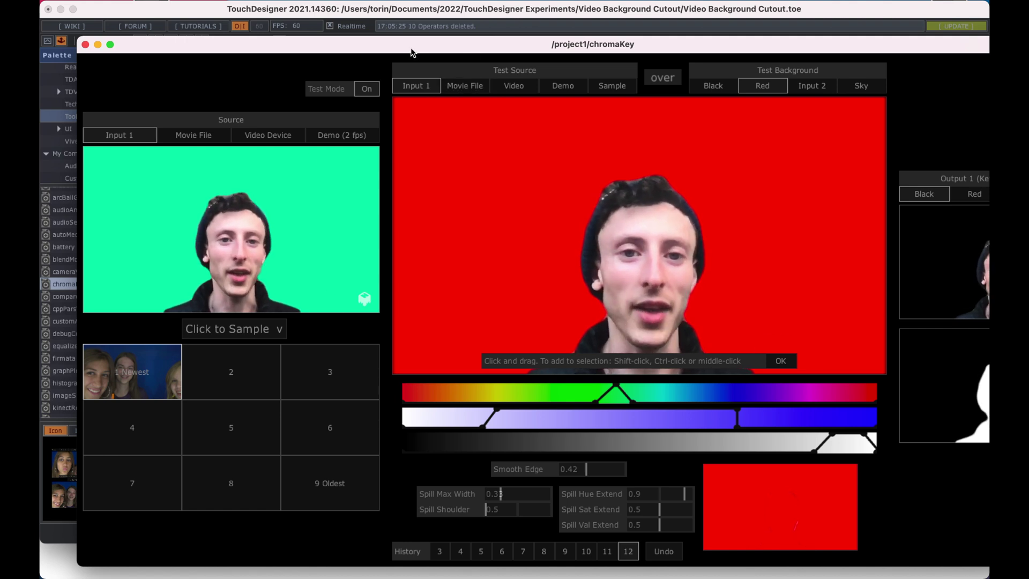
{"action": "left_click_drag", "start_coordinate": [409, 50], "coordinate": [438, 68]}
{"action": "left_click", "coordinate": [116, 63]}
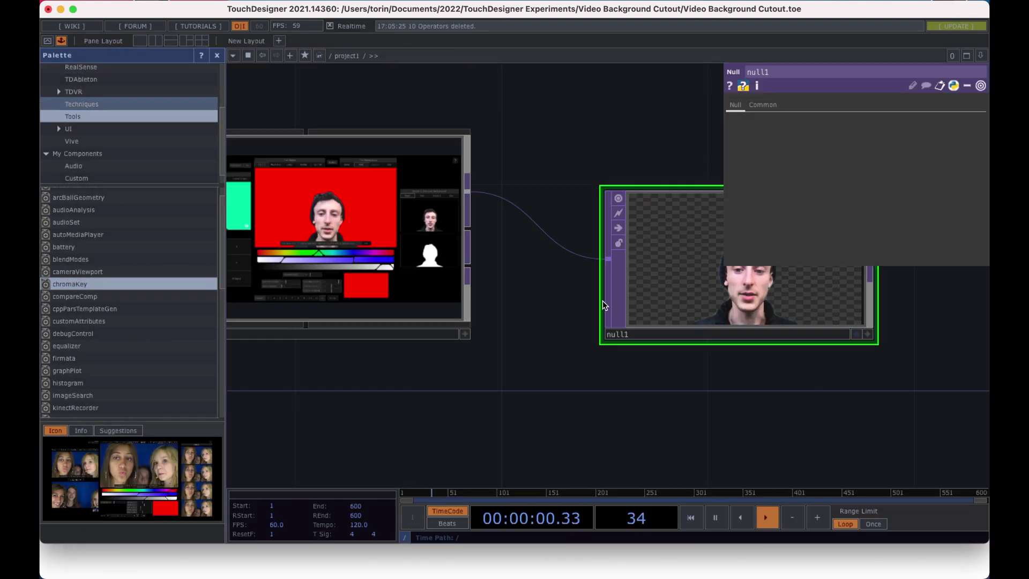
{"action": "scroll", "coordinate": [450, 439], "scroll_direction": "right", "scroll_amount": 3}
{"action": "scroll", "coordinate": [450, 437], "scroll_direction": "down", "scroll_amount": 3}
{"action": "left_click_drag", "start_coordinate": [746, 373], "coordinate": [726, 343]}
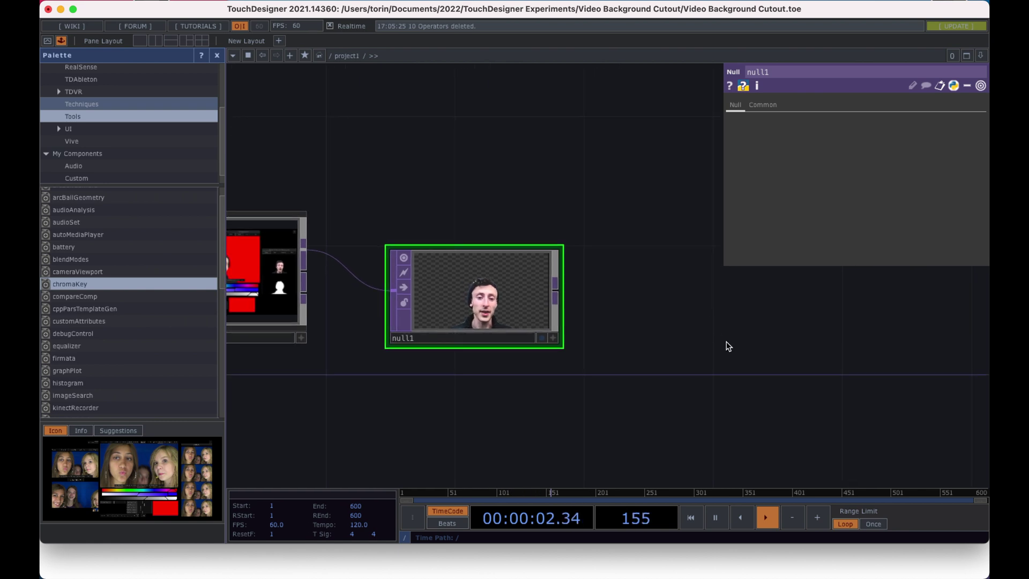
{"action": "scroll", "coordinate": [726, 341], "scroll_direction": "down", "scroll_amount": 1}
{"action": "double_click", "coordinate": [496, 13]}
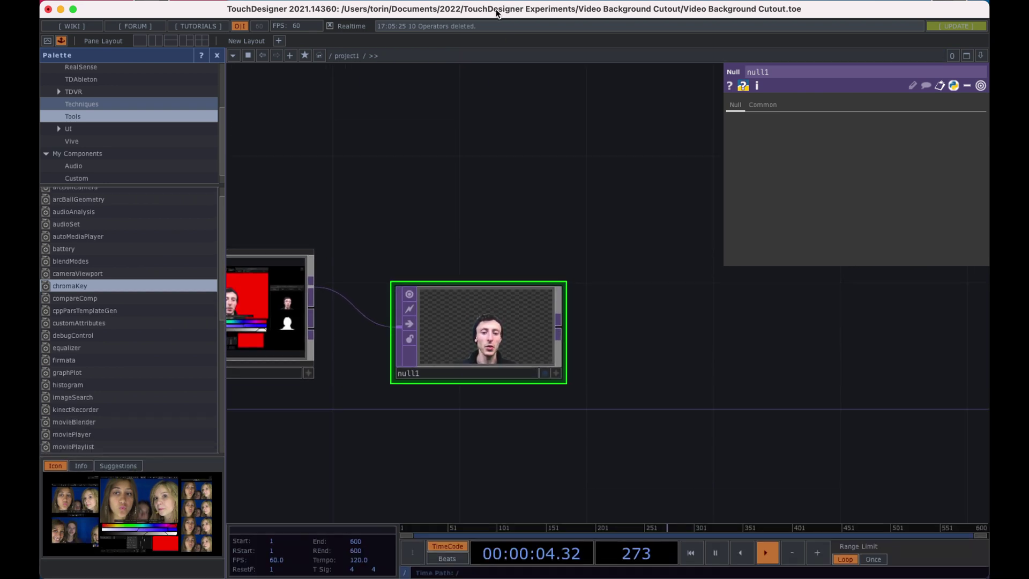
- Add an Out TOP on null1's output, place it beside null1, and view the result in Perform mode
{"action": "left_click_drag", "start_coordinate": [641, 266], "coordinate": [546, 265]}
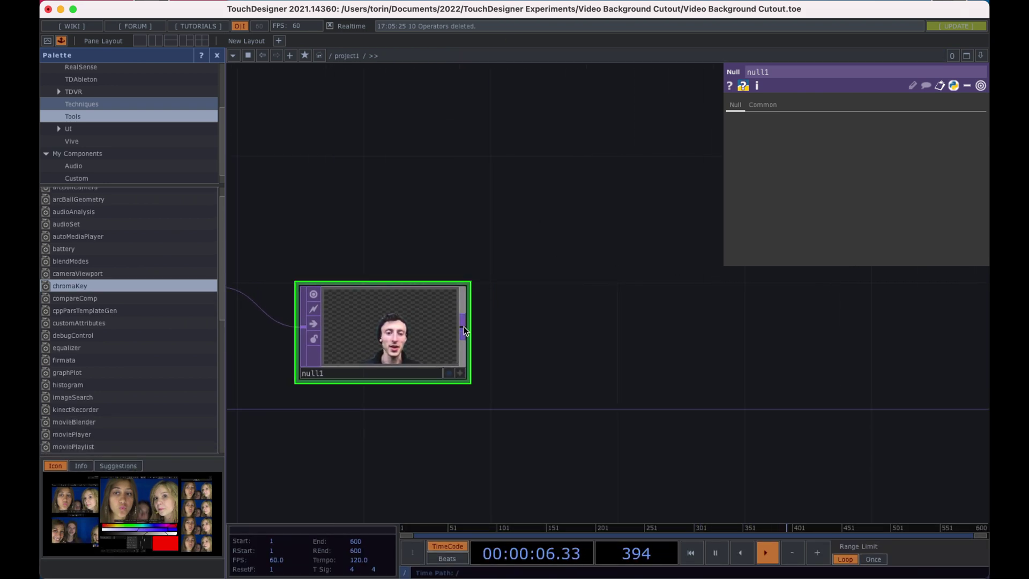
{"action": "right_click", "coordinate": [464, 326]}
{"action": "type", "text": "out"}
{"action": "key", "text": "Return"}
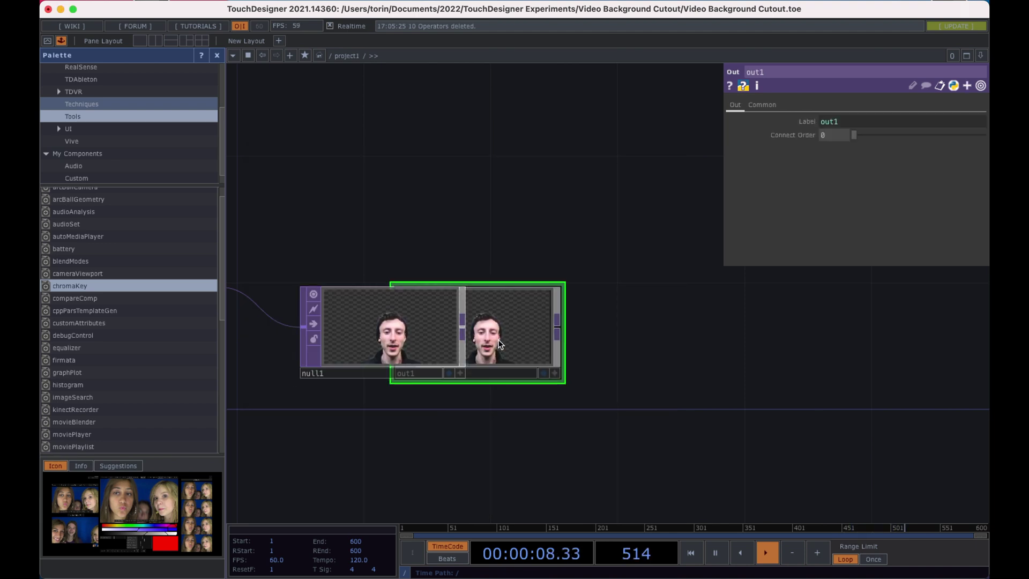
{"action": "left_click_drag", "start_coordinate": [507, 348], "coordinate": [728, 349]}
{"action": "left_click", "coordinate": [48, 42]}
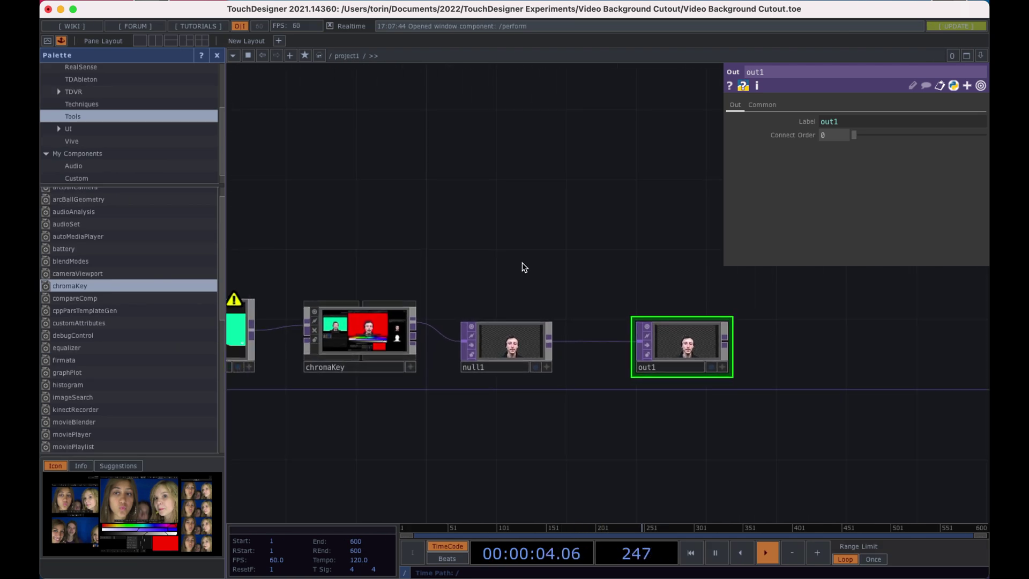
- Close the Palette and space out the nodes, with null1 beside chromaKey and out1 far from null1
{"action": "left_click", "coordinate": [513, 344]}
{"action": "left_click_drag", "start_coordinate": [512, 347], "coordinate": [726, 348]}
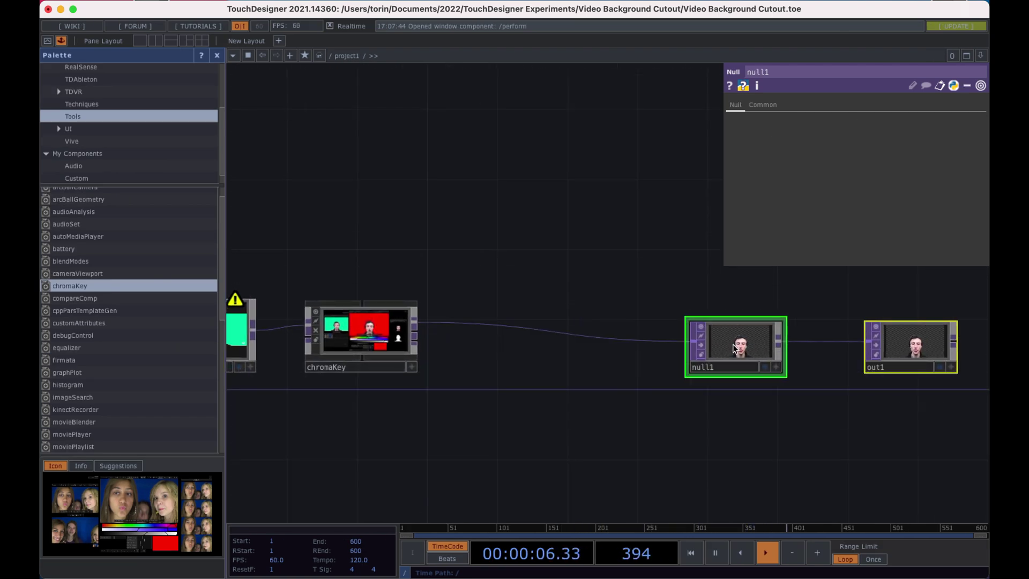
{"action": "left_click_drag", "start_coordinate": [629, 259], "coordinate": [508, 260]}
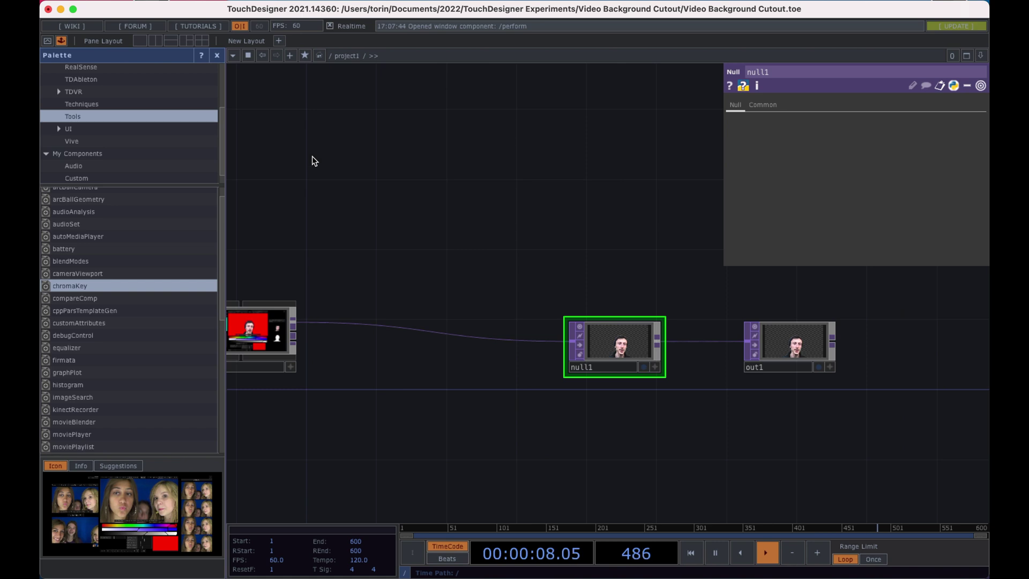
{"action": "left_click", "coordinate": [216, 55]}
{"action": "scroll", "coordinate": [388, 207], "scroll_direction": "left", "scroll_amount": 3}
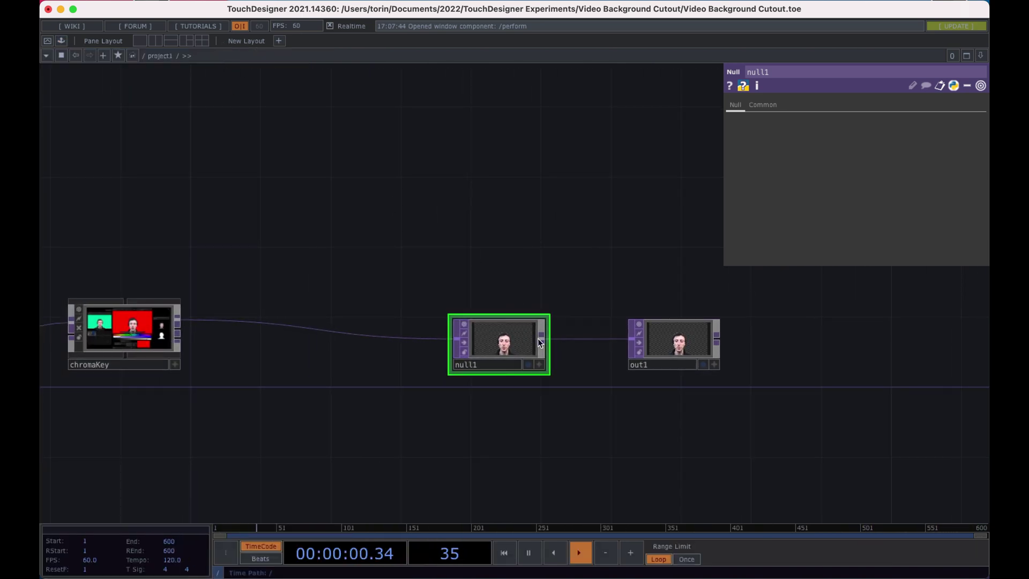
{"action": "left_click", "coordinate": [680, 351], "text": "ctrl"}
{"action": "left_click_drag", "start_coordinate": [490, 350], "coordinate": [284, 347]}
{"action": "left_click_drag", "start_coordinate": [629, 375], "coordinate": [468, 377]}
{"action": "left_click_drag", "start_coordinate": [714, 349], "coordinate": [871, 349]}
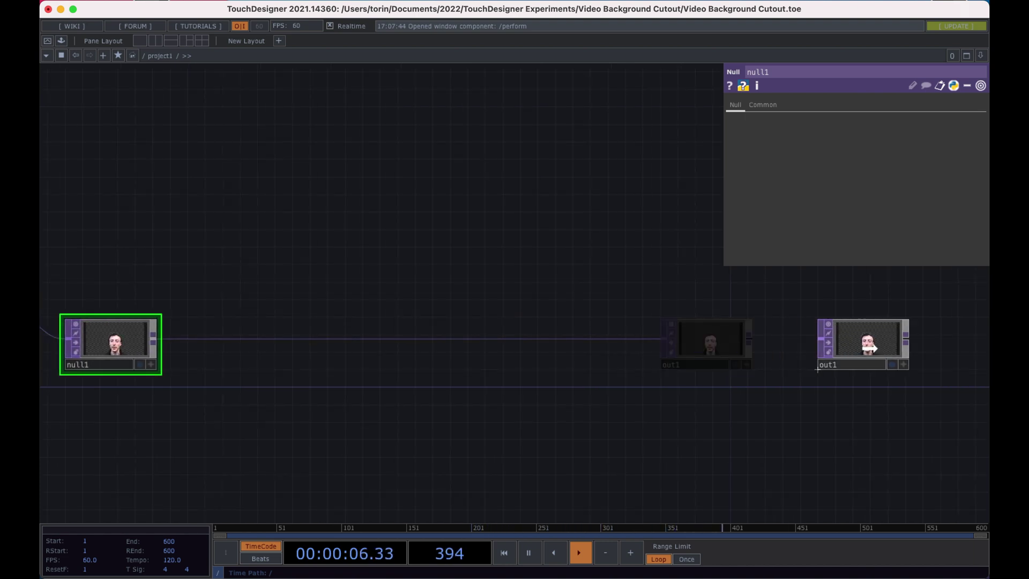
- Display out1 as the network background and insert an RGB Key TOP on the wire between null1 and out1
{"action": "left_click", "coordinate": [891, 365]}
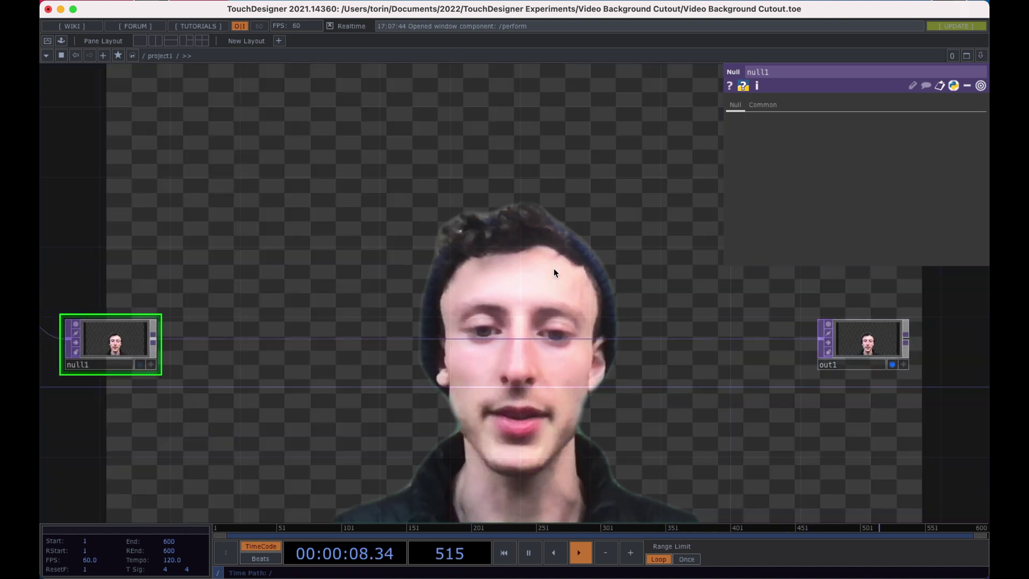
{"action": "scroll", "coordinate": [616, 283], "scroll_direction": "left", "scroll_amount": 1}
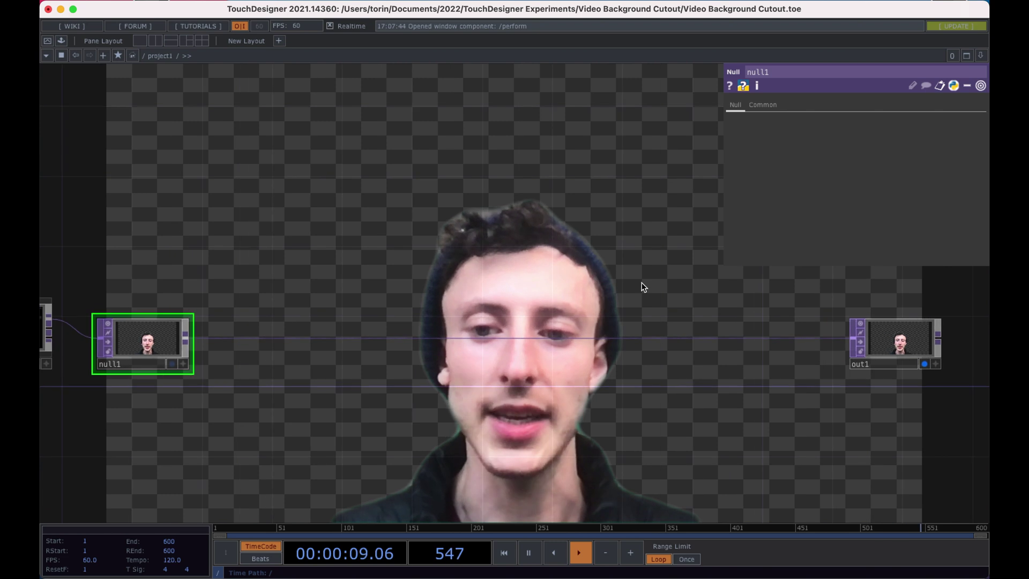
{"action": "right_click", "coordinate": [797, 340]}
{"action": "left_click", "coordinate": [823, 324]}
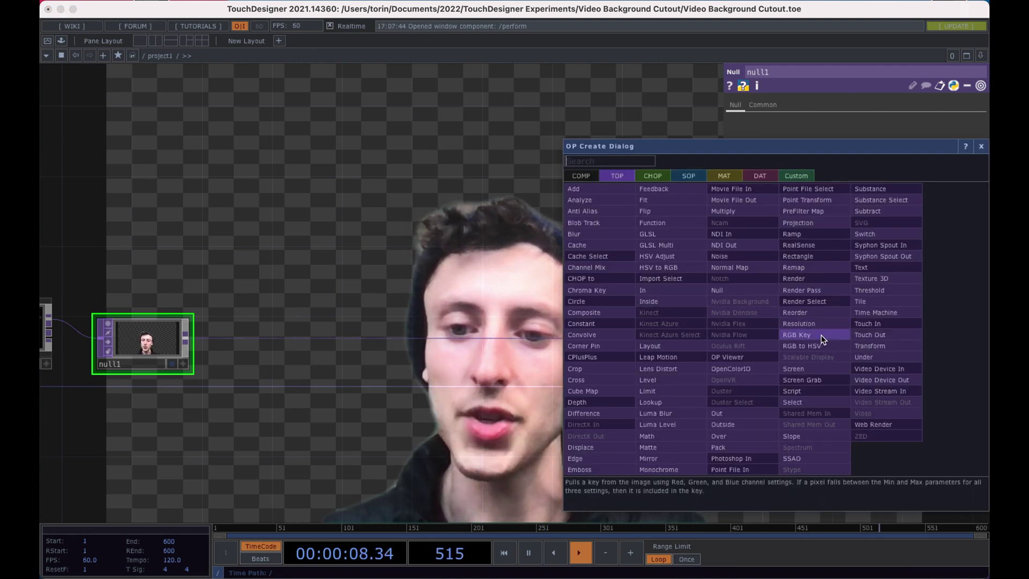
{"action": "left_click", "coordinate": [820, 336]}
{"action": "left_click", "coordinate": [815, 337]}
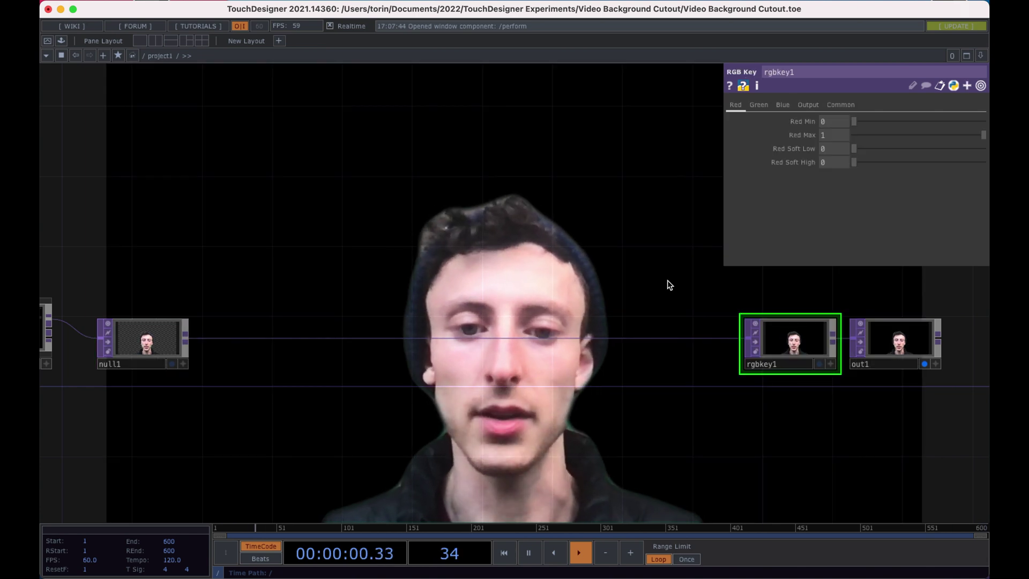
{"action": "left_click_drag", "start_coordinate": [668, 284], "coordinate": [711, 278]}
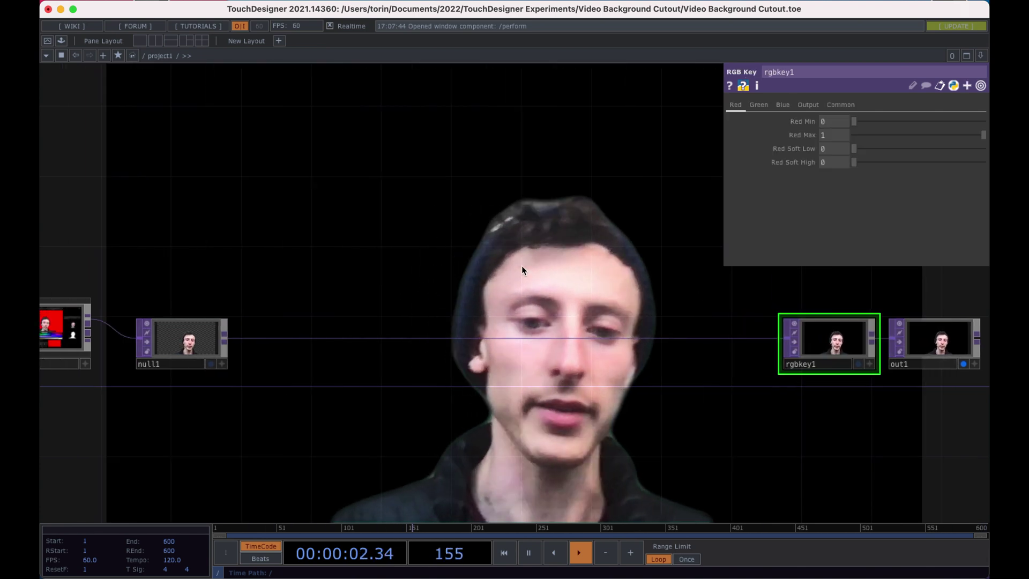
{"action": "scroll", "coordinate": [329, 273], "scroll_direction": "down", "scroll_amount": 1}
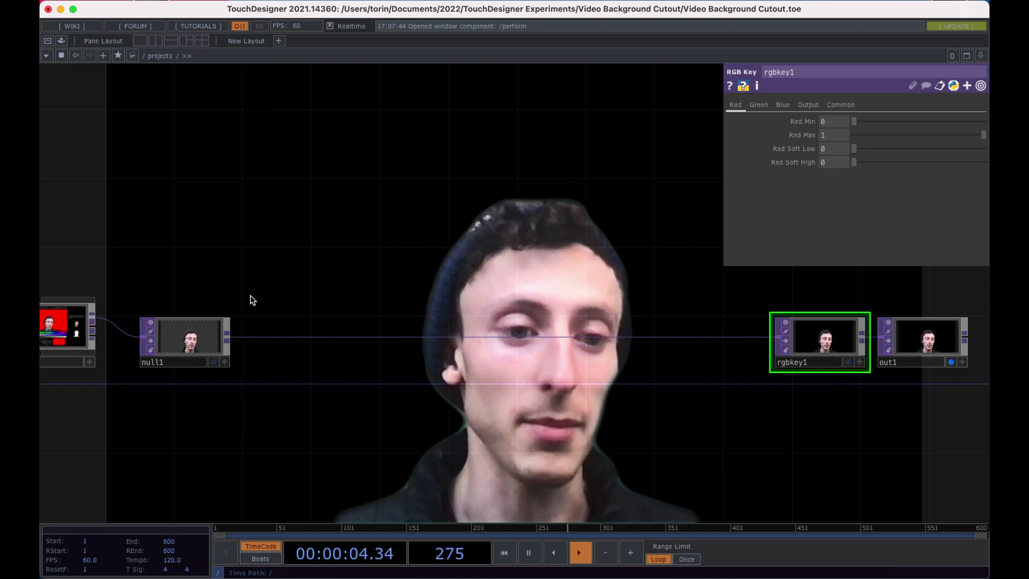
{"action": "left_click_drag", "start_coordinate": [351, 284], "coordinate": [348, 291]}
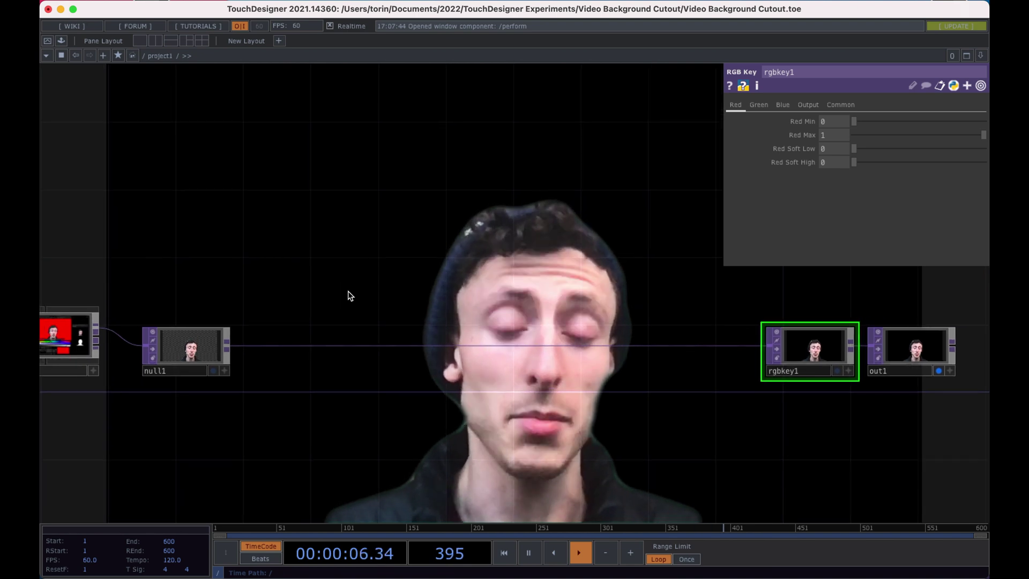
{"action": "scroll", "coordinate": [377, 281], "scroll_direction": "down", "scroll_amount": 2}
{"action": "scroll", "coordinate": [376, 281], "scroll_direction": "down", "scroll_amount": 1}
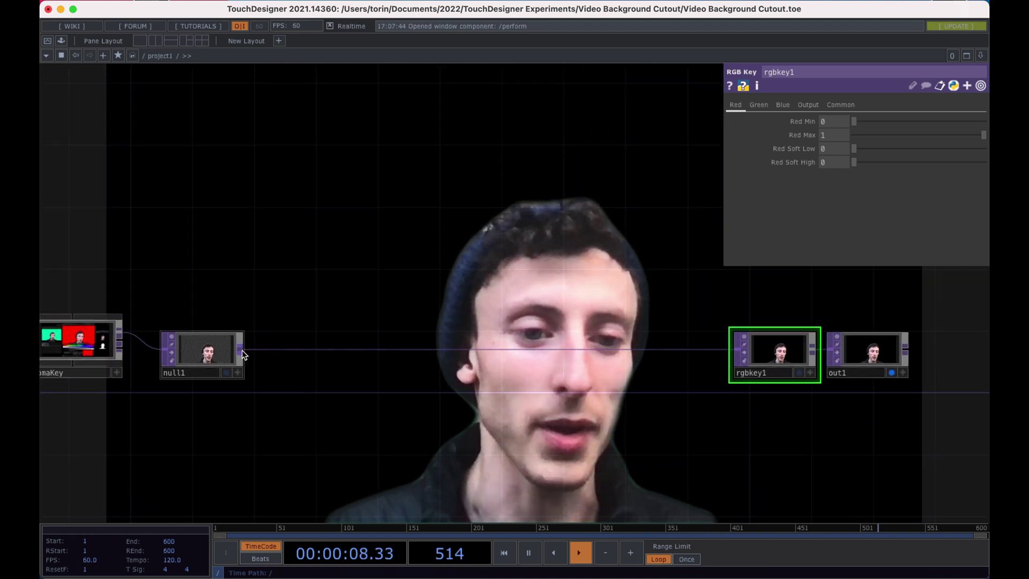
- Insert a Feedback TOP on the wire between null1 and rgbkey1, placing it above and beyond null1
{"action": "key", "text": "Tab"}
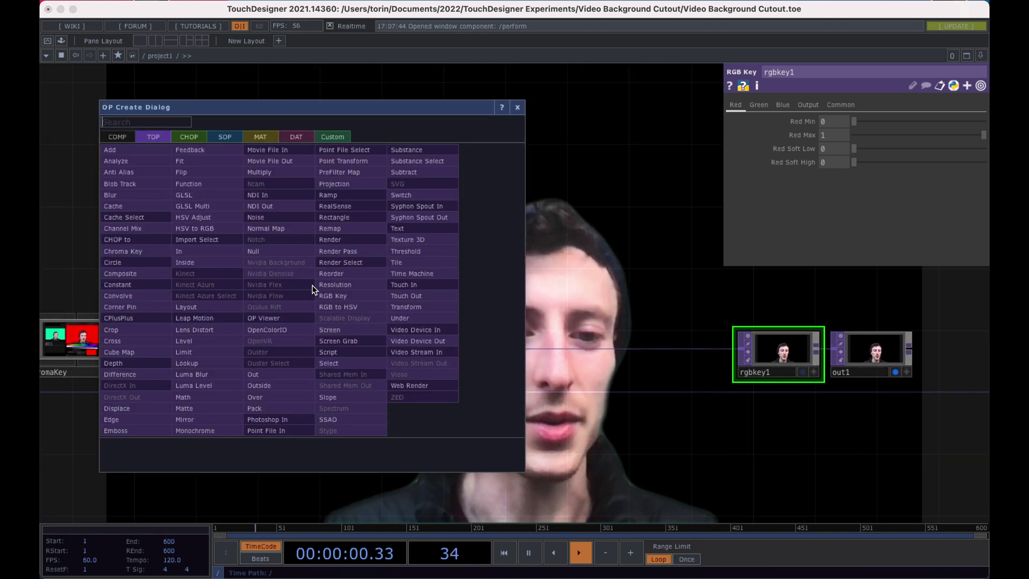
{"action": "key", "text": "Escape"}
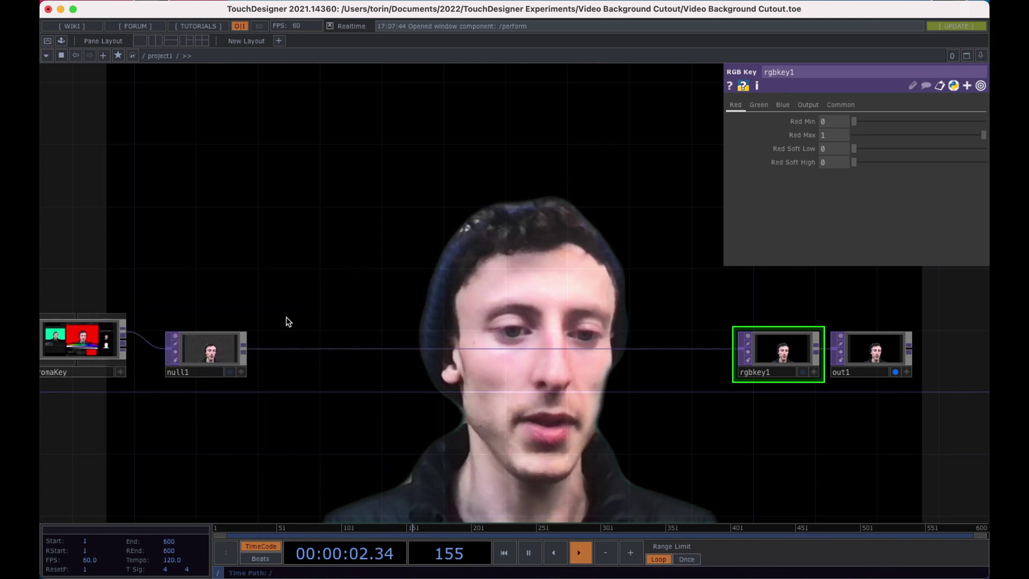
{"action": "right_click", "coordinate": [263, 348]}
{"action": "left_click", "coordinate": [307, 336]}
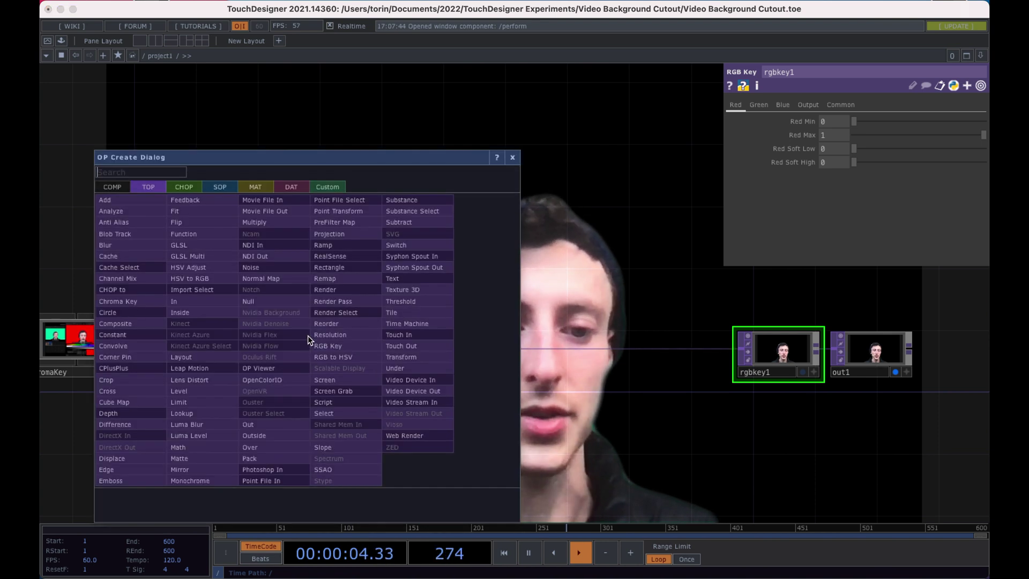
{"action": "type", "text": "fee"}
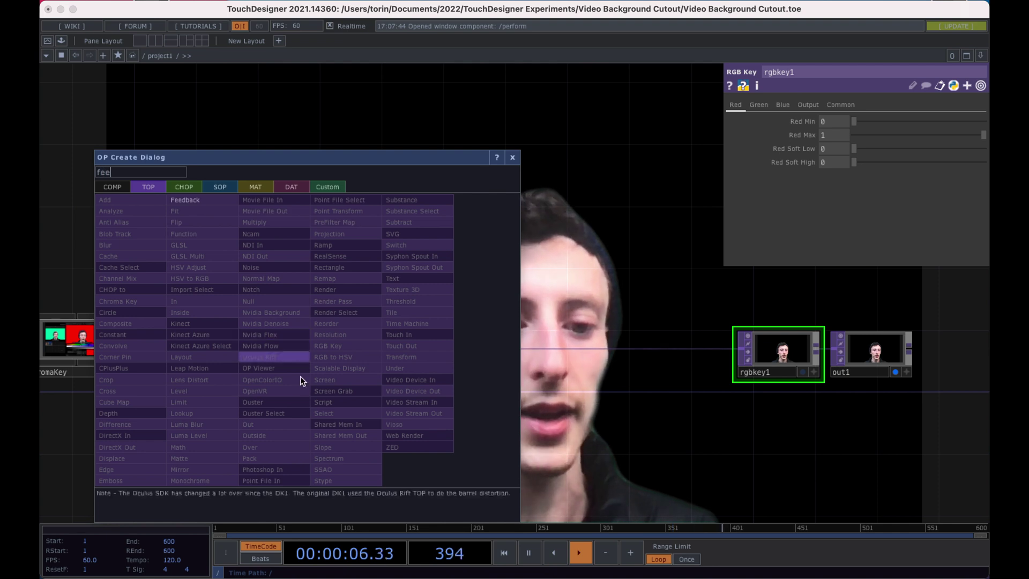
{"action": "type", "text": "d"}
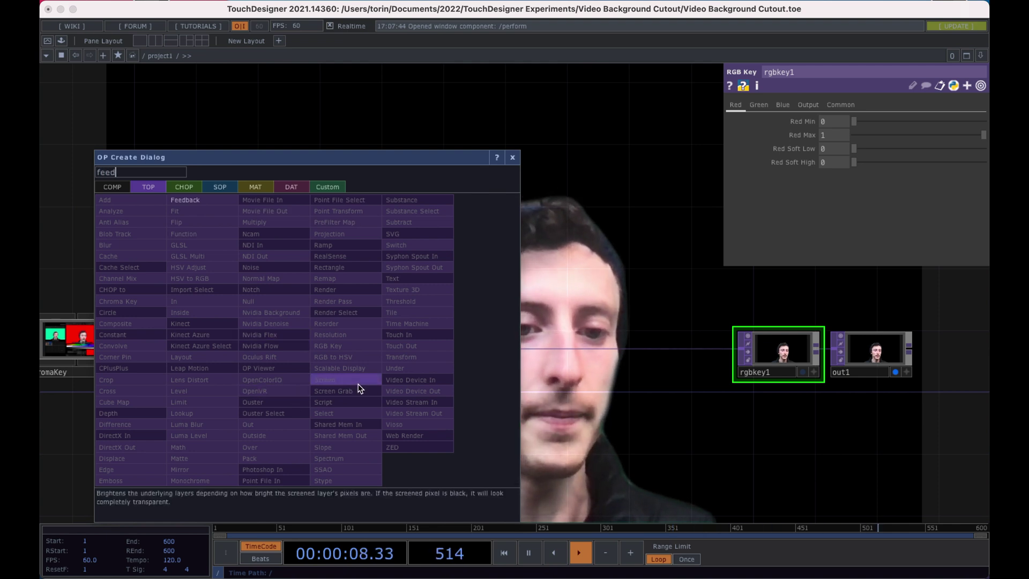
{"action": "type", "text": "b"}
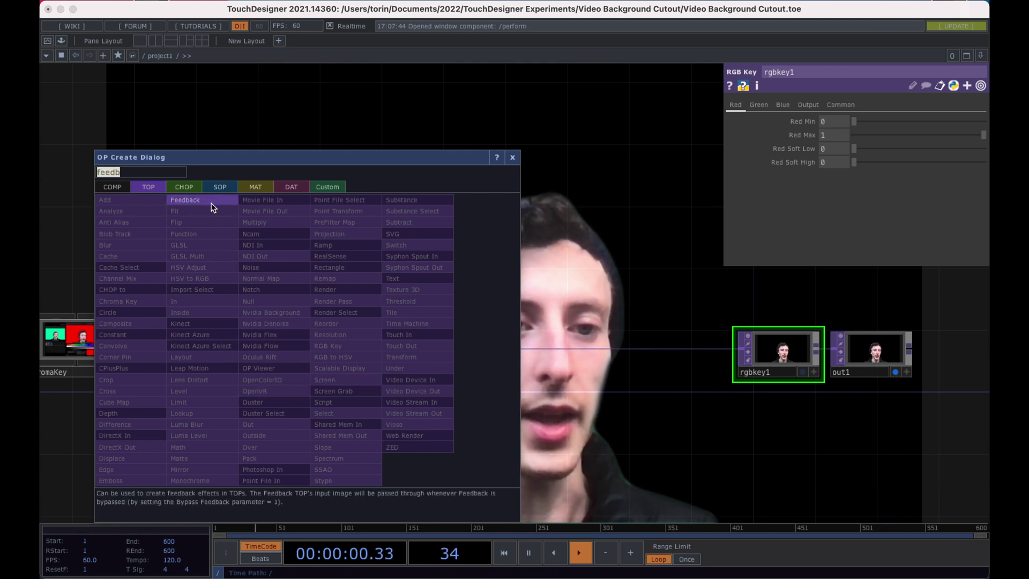
{"action": "left_click", "coordinate": [210, 201]}
{"action": "left_click", "coordinate": [329, 188]}
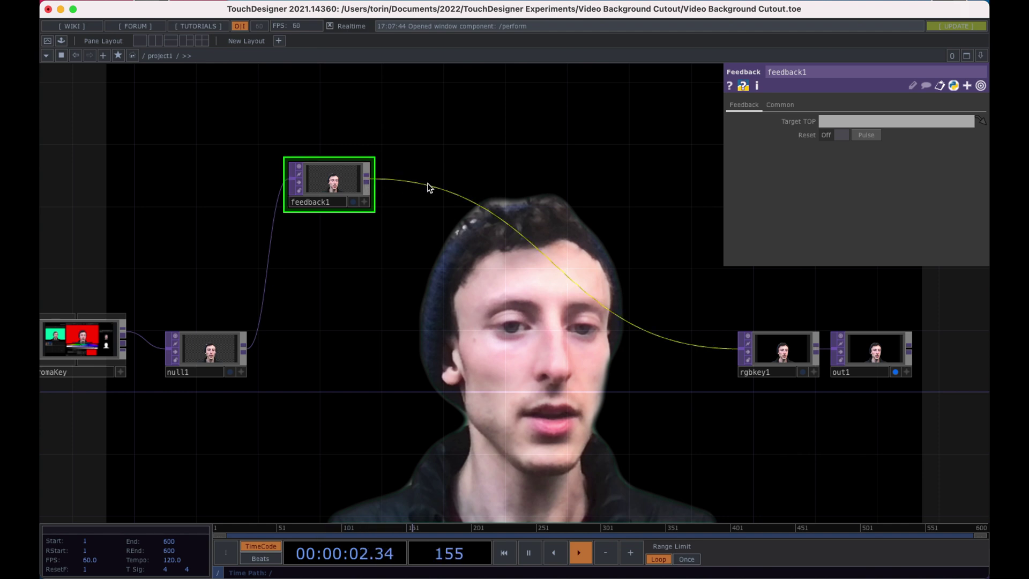
- Insert a Level TOP on the wire between feedback1 and rgbkey1, leaving a gap after feedback1
{"action": "left_click", "coordinate": [471, 169]}
{"action": "type", "text": "leve"}
{"action": "left_click", "coordinate": [369, 242]}
{"action": "left_click", "coordinate": [583, 192]}
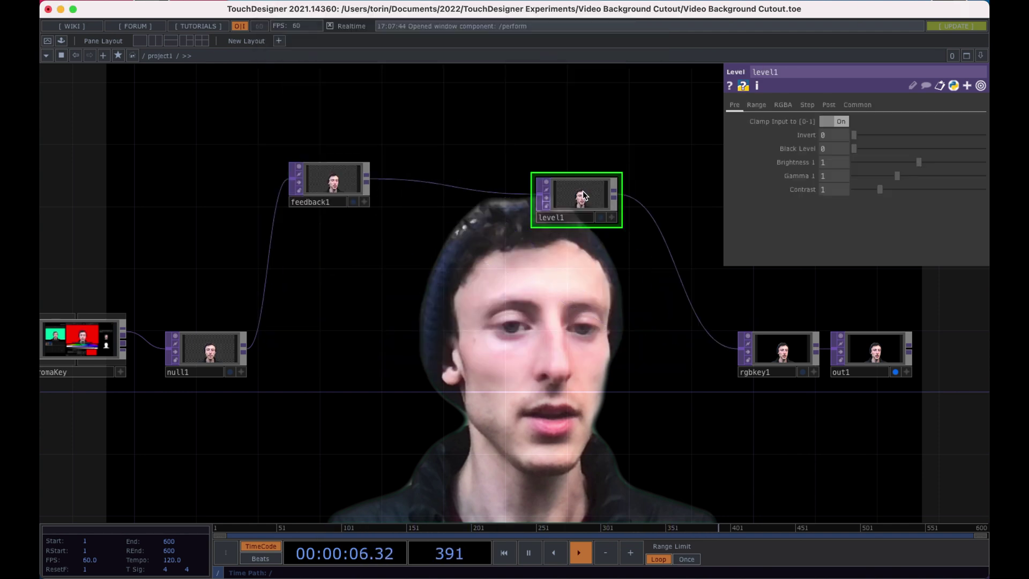
- Insert an Over TOP on the wire between level1 and rgbkey1, placing it below level1
{"action": "scroll", "coordinate": [544, 287], "scroll_direction": "right", "scroll_amount": 3}
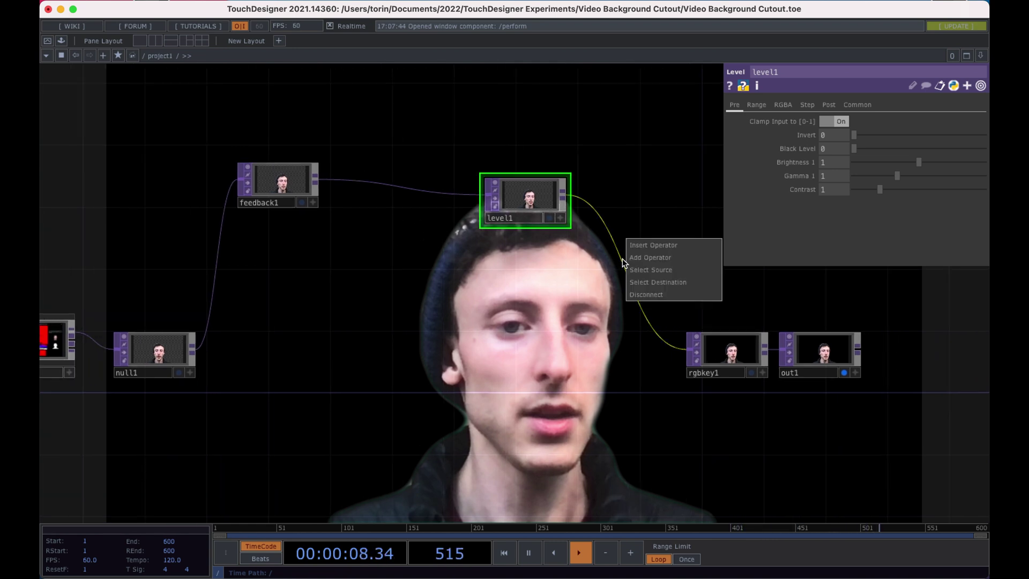
{"action": "left_click", "coordinate": [650, 245]}
{"action": "type", "text": "over"}
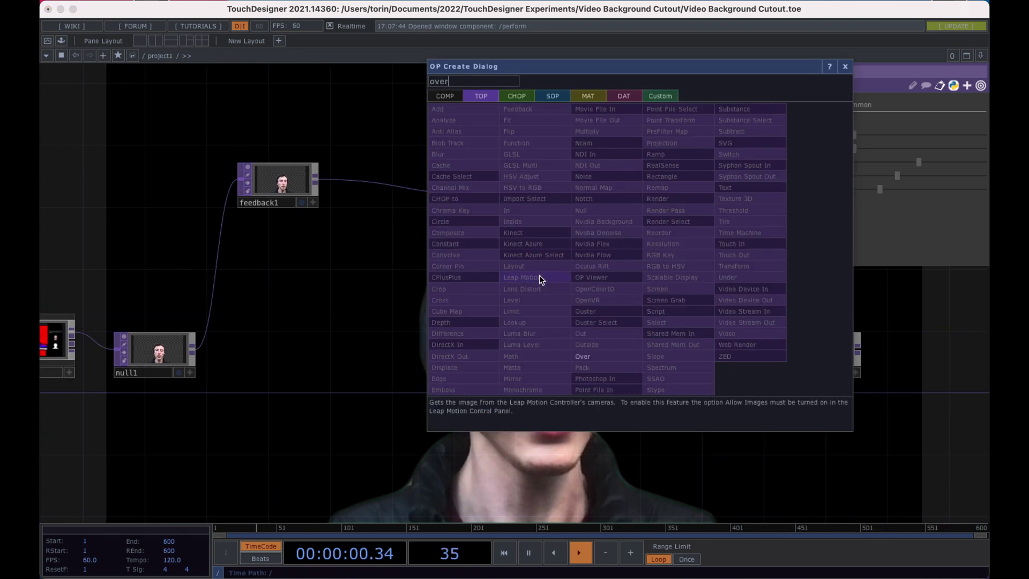
{"action": "left_click", "coordinate": [600, 356]}
{"action": "left_click", "coordinate": [581, 333]}
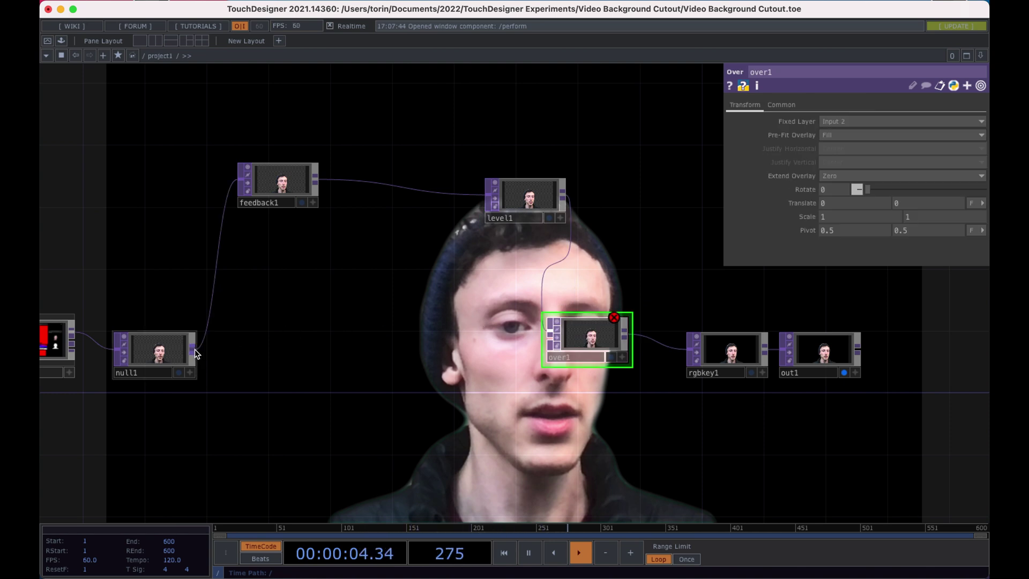
- Wire null1 into over1's first input and level1 into its second input
{"action": "left_click_drag", "start_coordinate": [202, 352], "coordinate": [212, 349]}
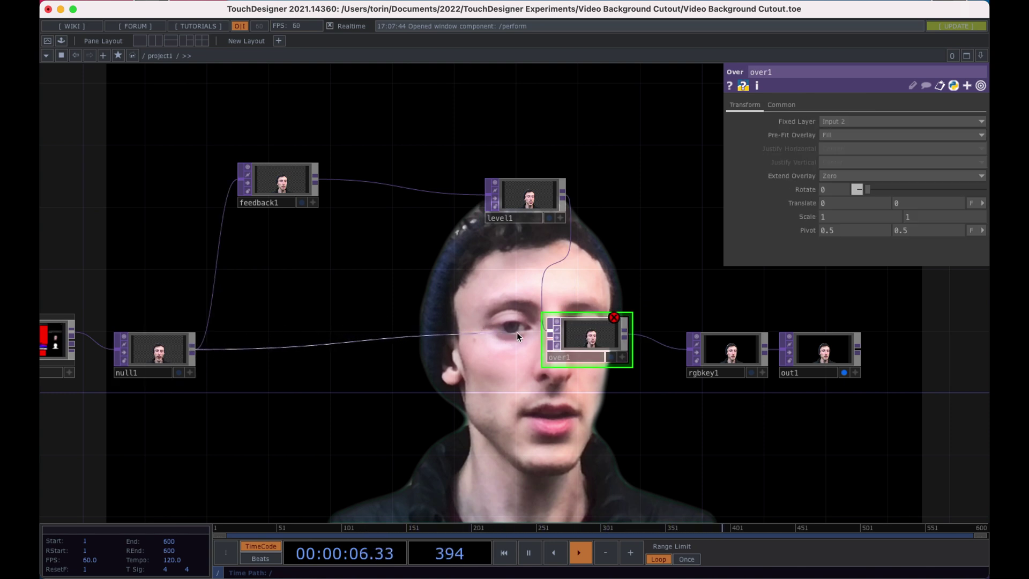
{"action": "left_click_drag", "start_coordinate": [519, 335], "coordinate": [397, 338]}
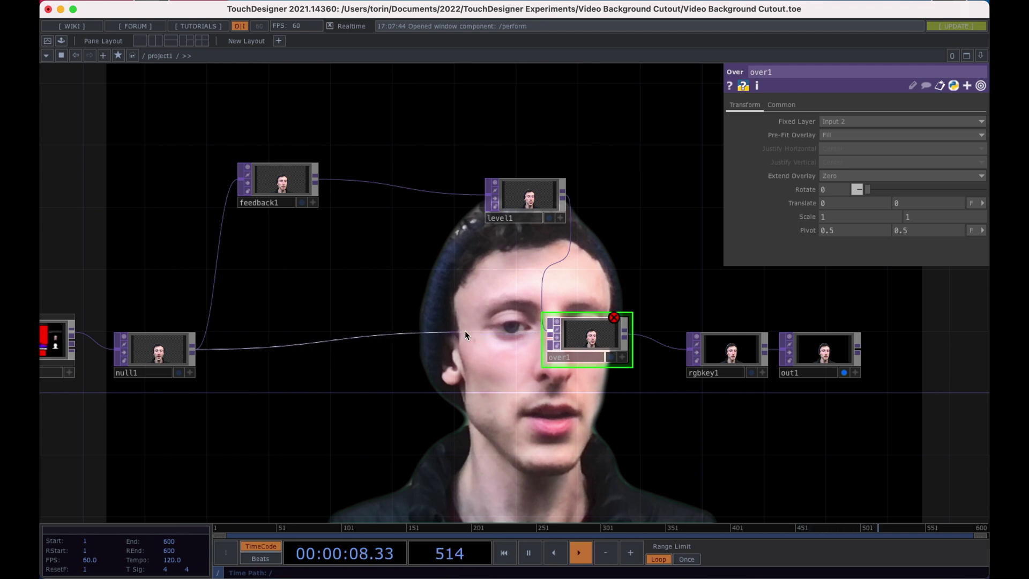
{"action": "left_click_drag", "start_coordinate": [531, 331], "coordinate": [544, 330]}
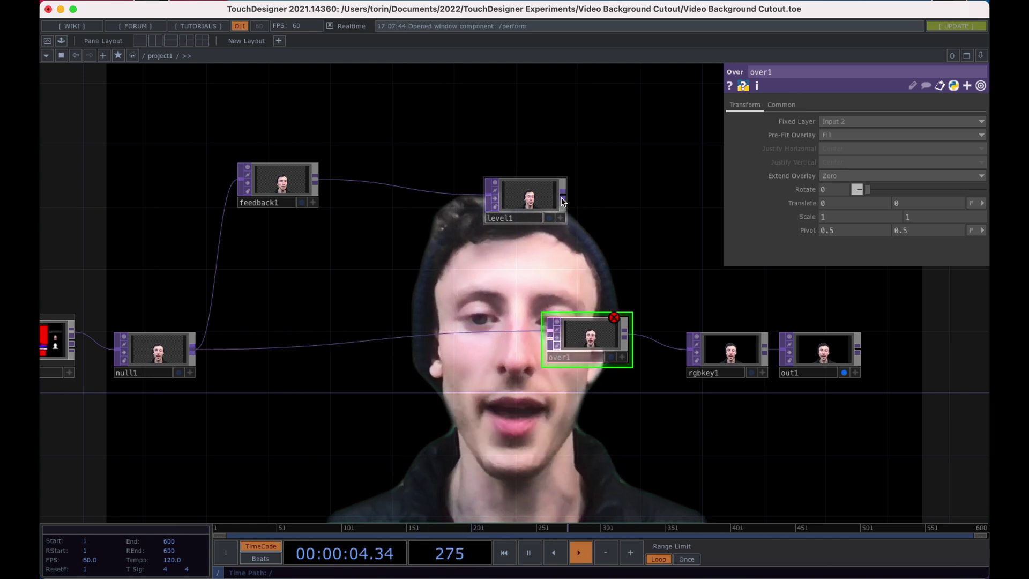
{"action": "left_click_drag", "start_coordinate": [561, 196], "coordinate": [544, 339]}
- Set feedback1's Target TOP to over1 and line up level1 with feedback1 in the same row
{"action": "left_click", "coordinate": [278, 180]}
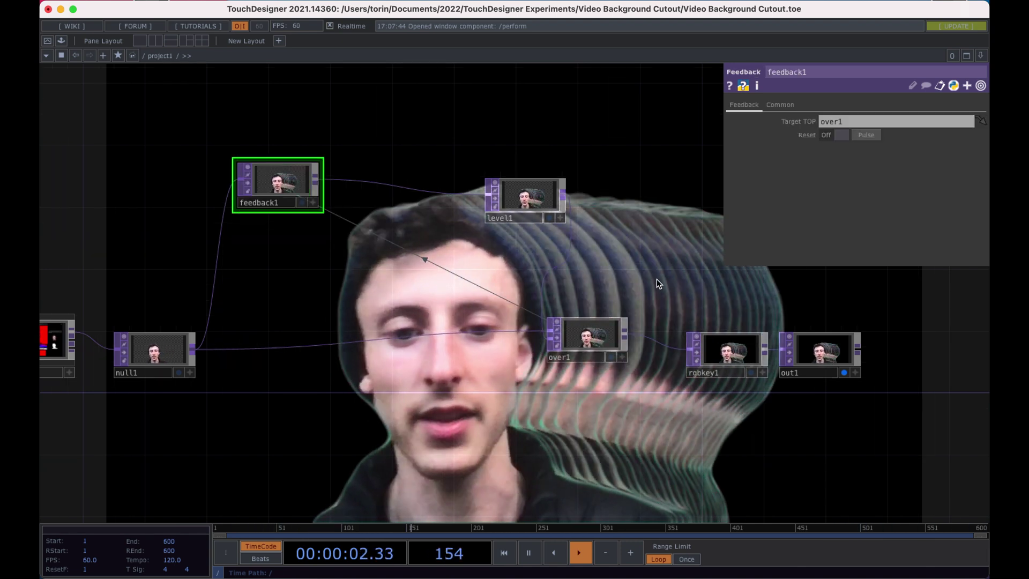
{"action": "scroll", "coordinate": [555, 330], "scroll_direction": "up", "scroll_amount": 3}
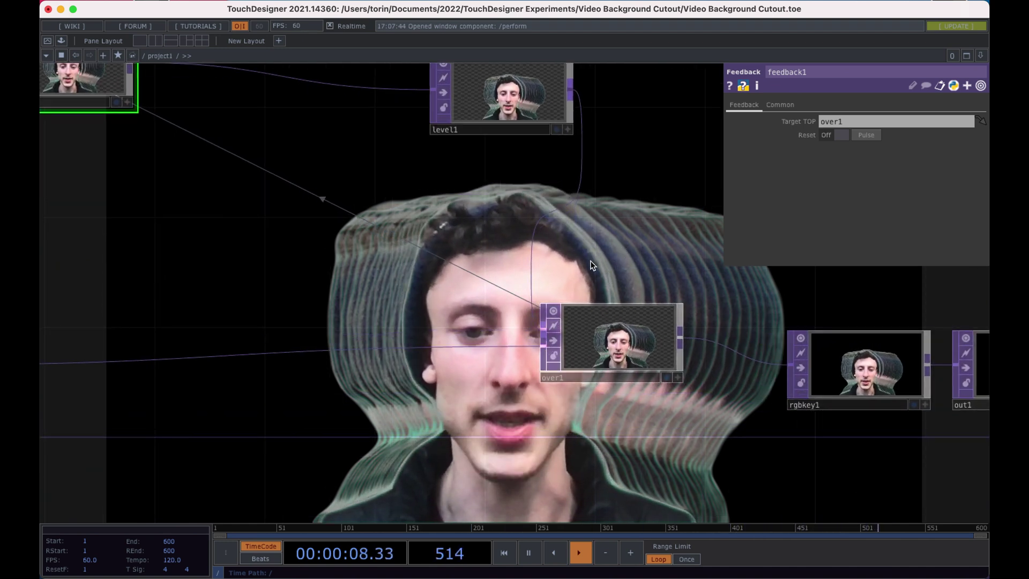
{"action": "scroll", "coordinate": [589, 252], "scroll_direction": "down", "scroll_amount": 5}
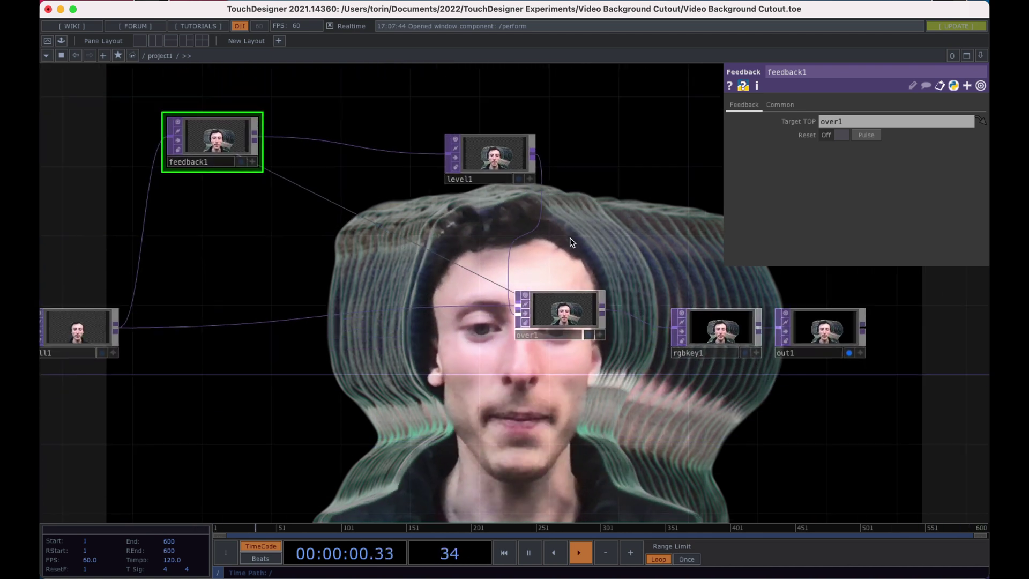
{"action": "left_click_drag", "start_coordinate": [615, 248], "coordinate": [603, 265]}
{"action": "left_click_drag", "start_coordinate": [504, 181], "coordinate": [462, 167]}
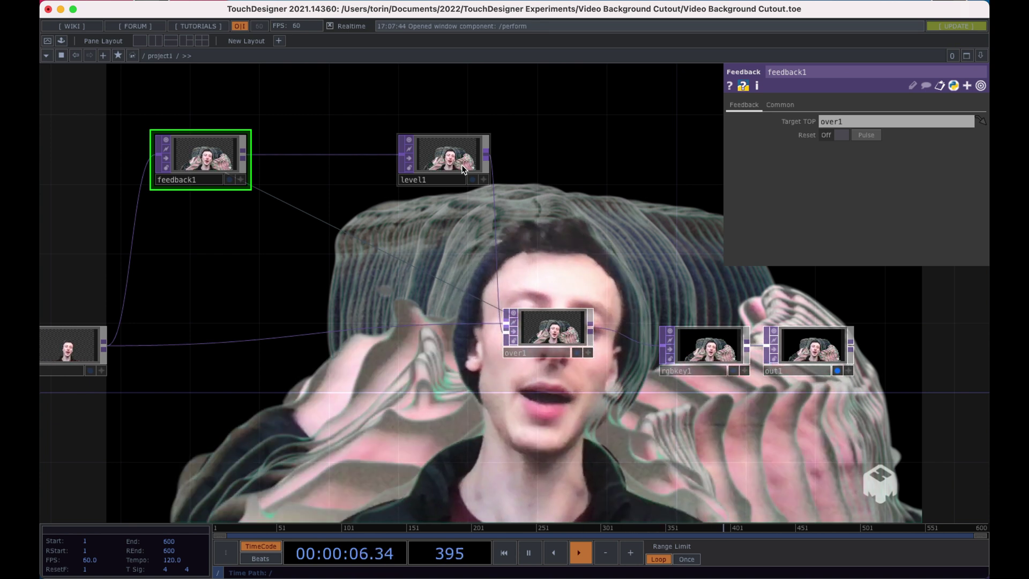
{"action": "left_click_drag", "start_coordinate": [461, 165], "coordinate": [496, 165]}
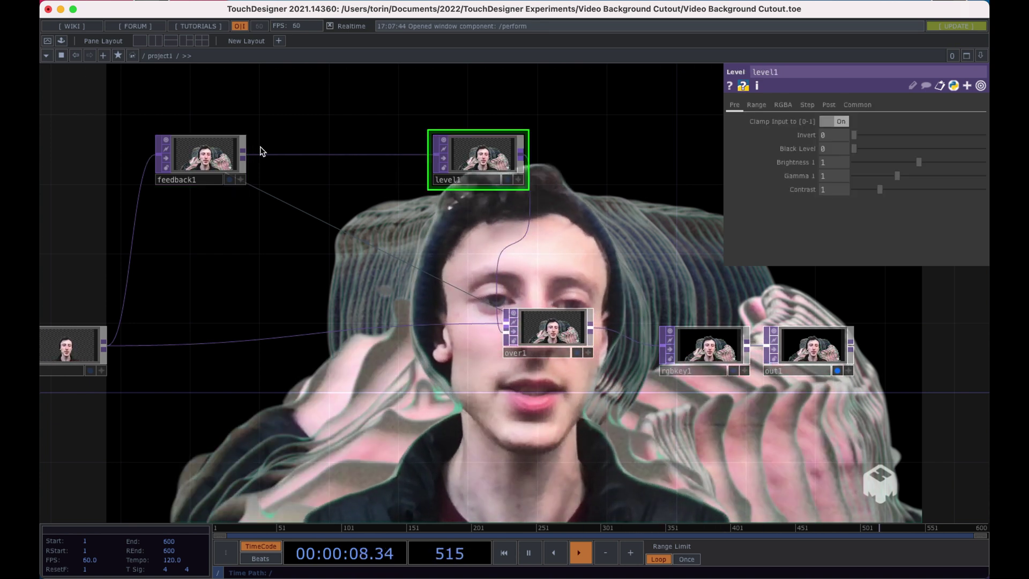
- Set the post Opacity of level1 to 0.981 so the feedback trails fade out
{"action": "left_click", "coordinate": [205, 158]}
{"action": "left_click", "coordinate": [496, 161]}
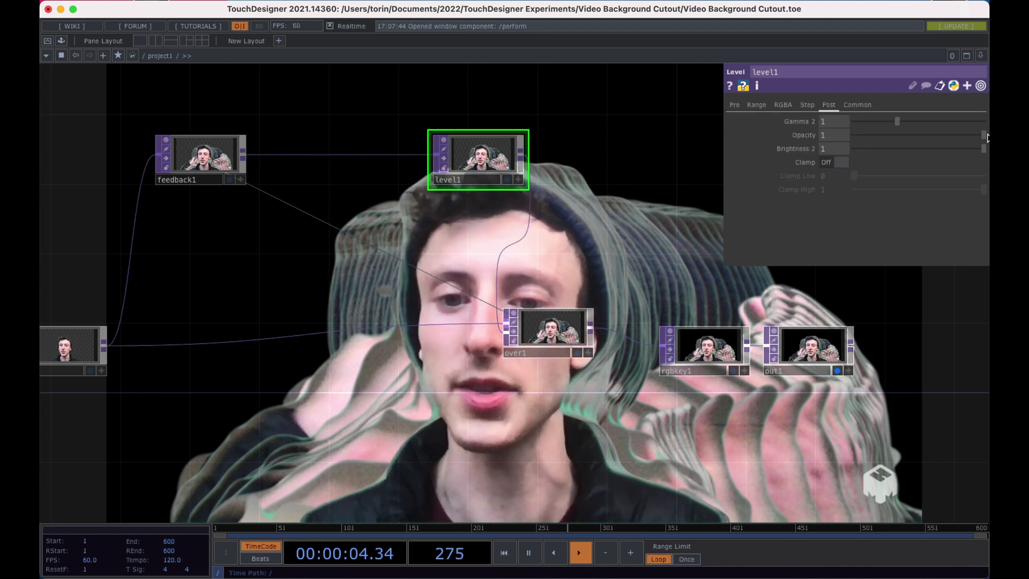
{"action": "left_click_drag", "start_coordinate": [985, 135], "coordinate": [979, 134]}
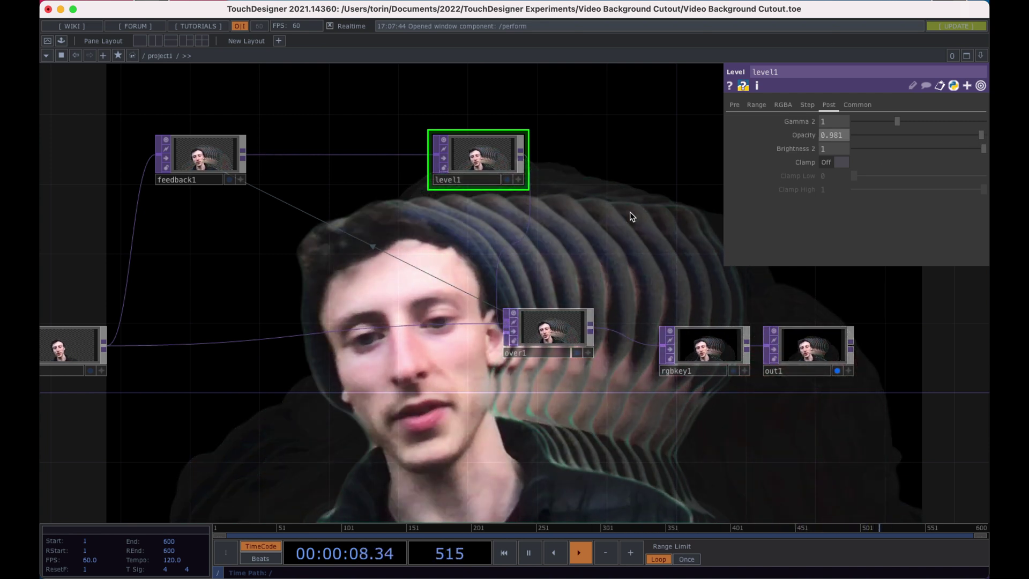
- Insert a Blur TOP on the wire between feedback1 and level1 with a Filter Size of 13
{"action": "left_click_drag", "start_coordinate": [471, 158], "coordinate": [541, 158]}
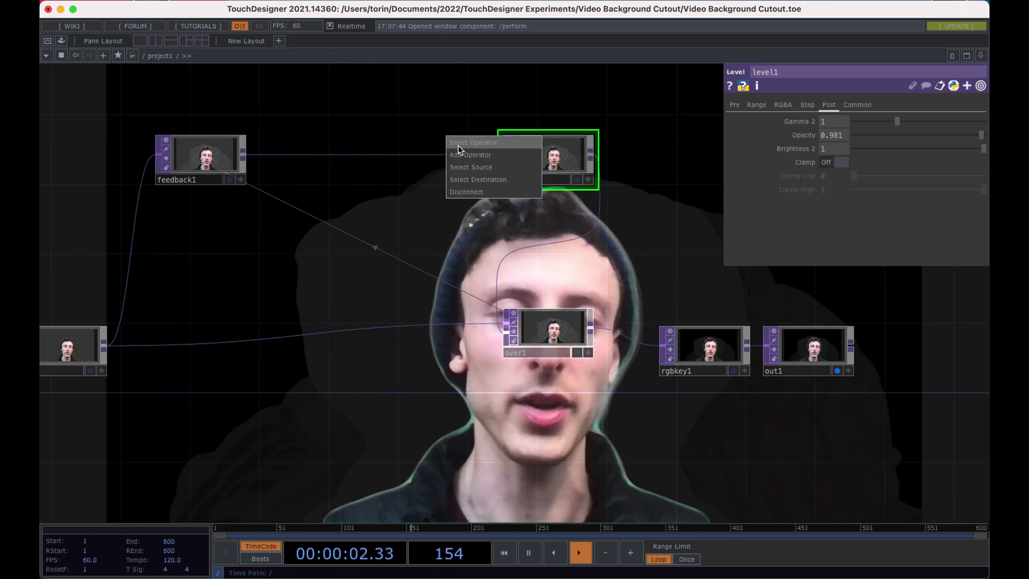
{"action": "left_click", "coordinate": [458, 144]}
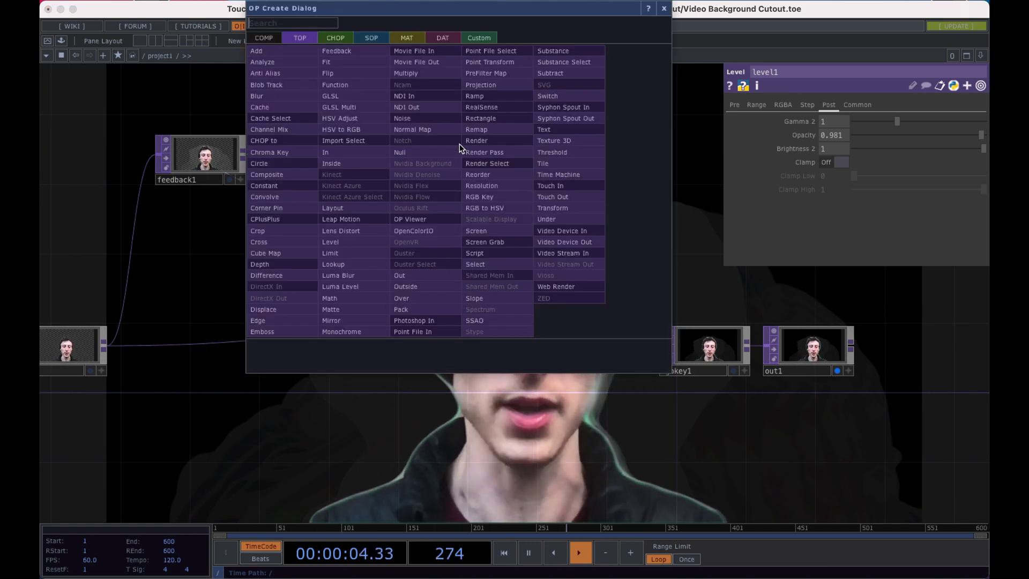
{"action": "type", "text": "blr"}
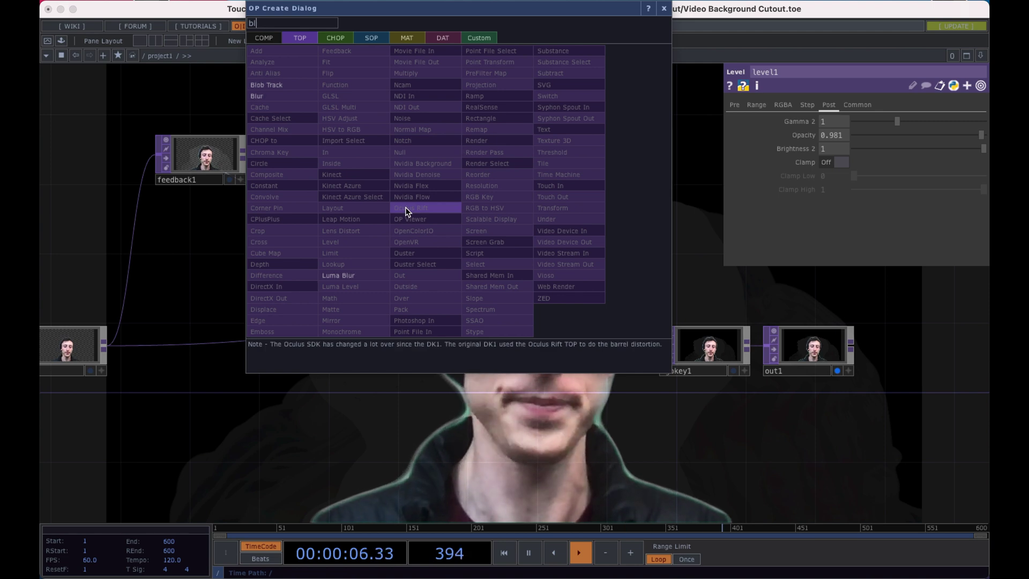
{"action": "key", "text": "Return"}
{"action": "left_click", "coordinate": [423, 161]}
{"action": "left_click", "coordinate": [905, 176]}
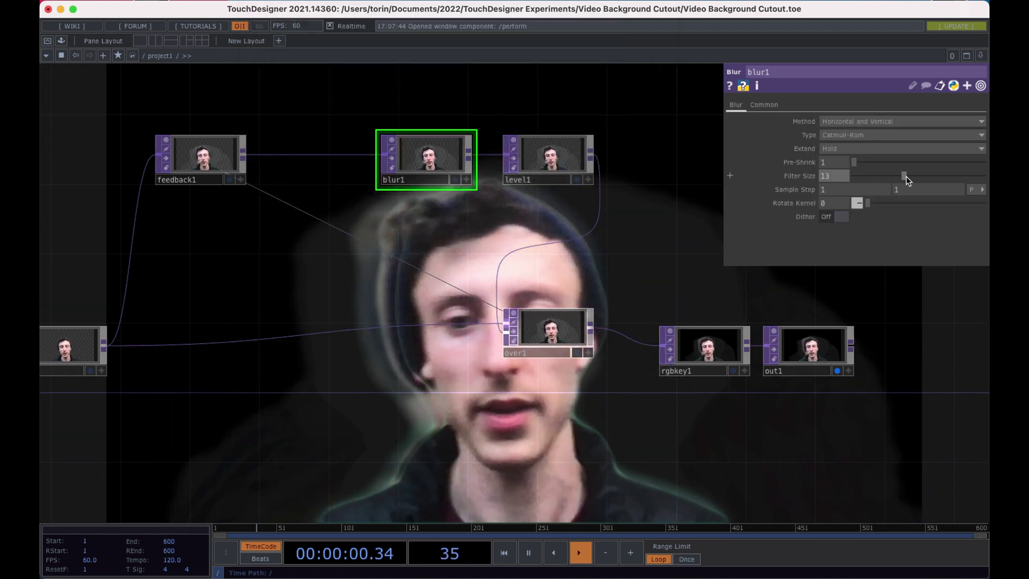
- Move blur1 and level1 together farther from feedback1 and set level1's Opacity to 0.886
{"action": "left_click", "coordinate": [563, 153], "text": "ctrl"}
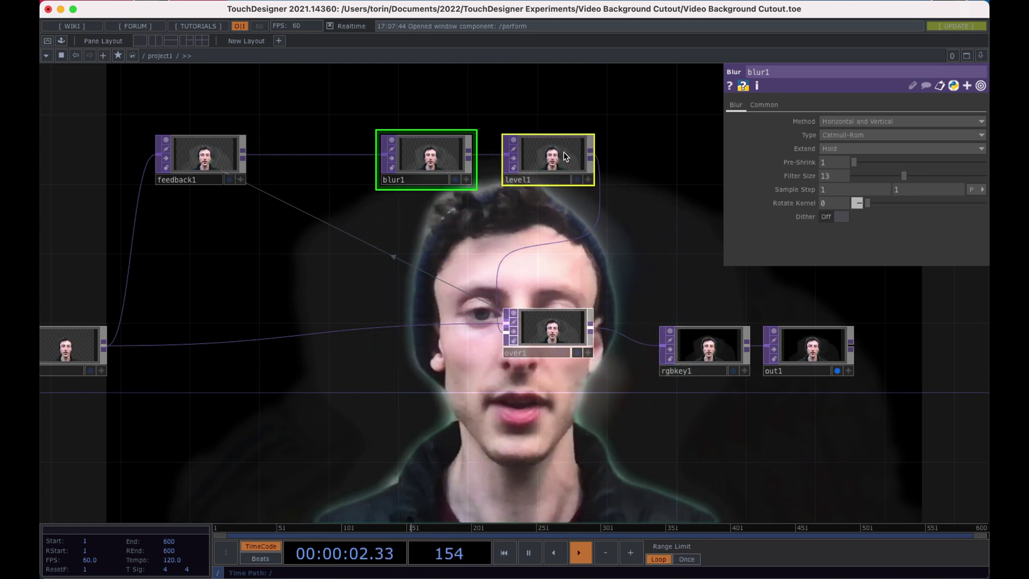
{"action": "left_click_drag", "start_coordinate": [563, 152], "coordinate": [653, 150]}
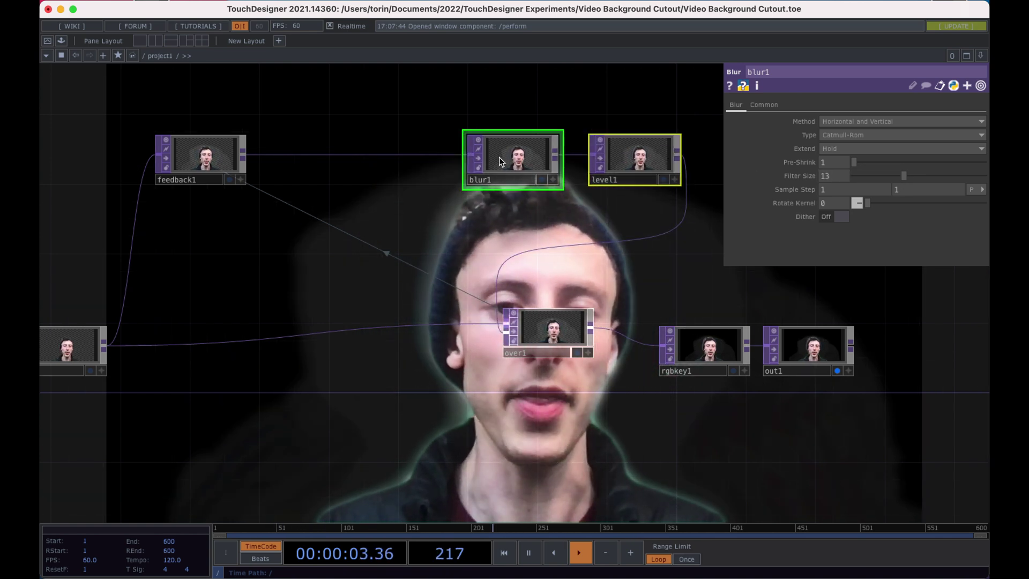
{"action": "left_click", "coordinate": [648, 153]}
{"action": "left_click", "coordinate": [970, 136]}
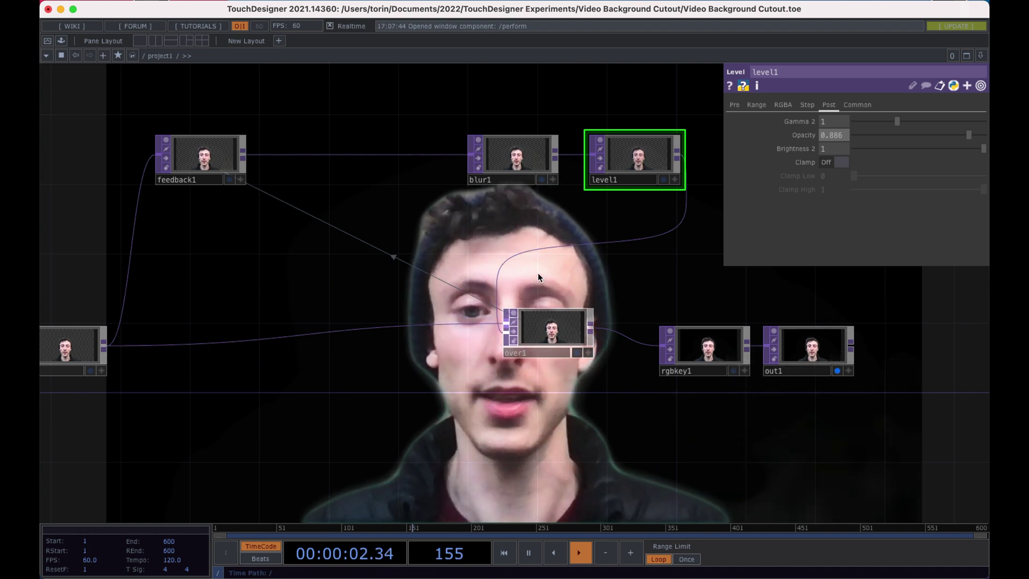
- Move over1 level with rgbkey1 and out1 so the three nodes form one row
{"action": "scroll", "coordinate": [523, 294], "scroll_direction": "right", "scroll_amount": 3}
{"action": "left_click_drag", "start_coordinate": [484, 327], "coordinate": [519, 343]}
{"action": "scroll", "coordinate": [616, 294], "scroll_direction": "right", "scroll_amount": 3}
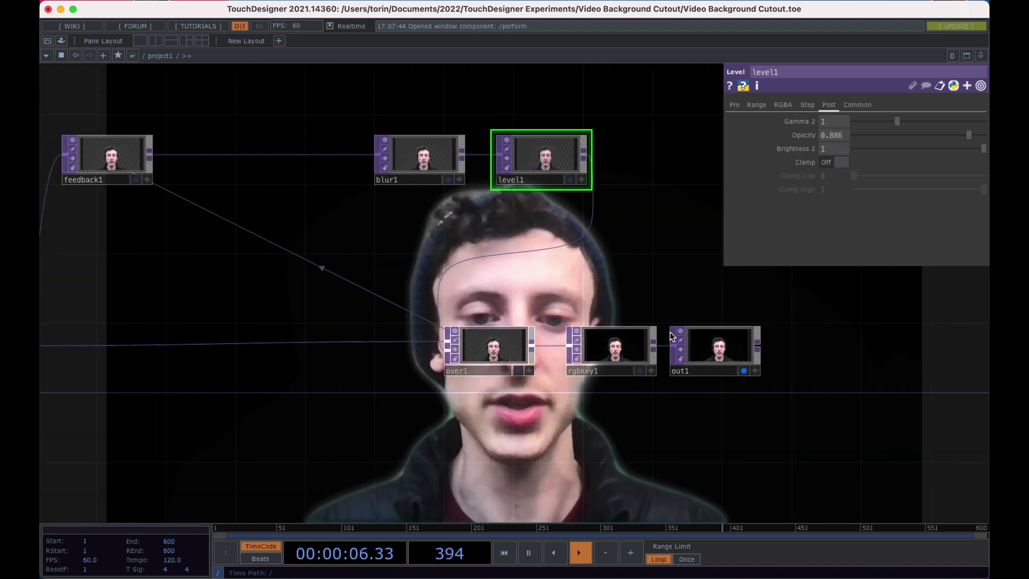
- Insert a Transform TOP on the wire between feedback1 and blur1
{"action": "right_click", "coordinate": [256, 156]}
{"action": "left_click", "coordinate": [279, 155]}
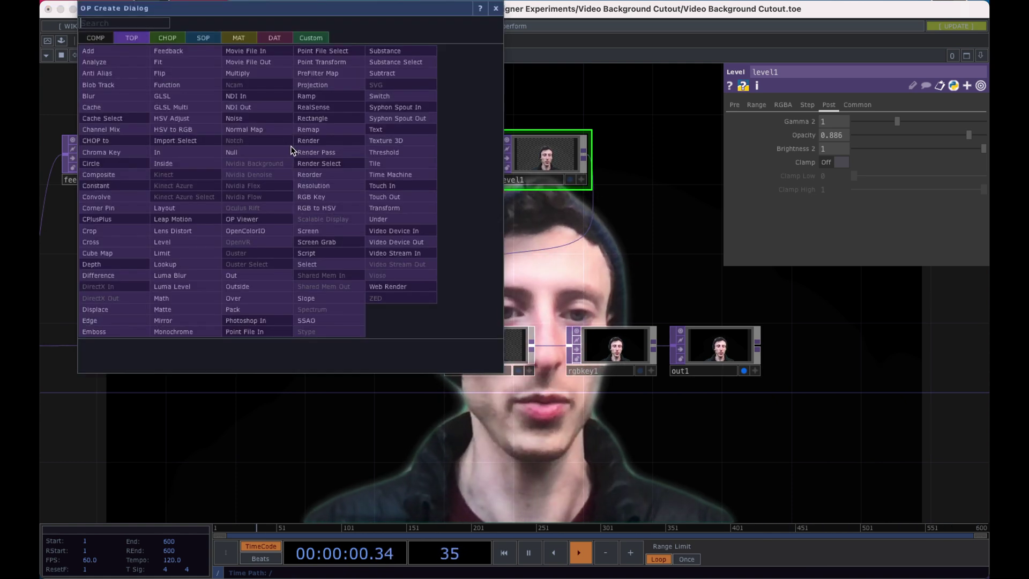
{"action": "left_click", "coordinate": [390, 207]}
{"action": "left_click", "coordinate": [261, 150]}
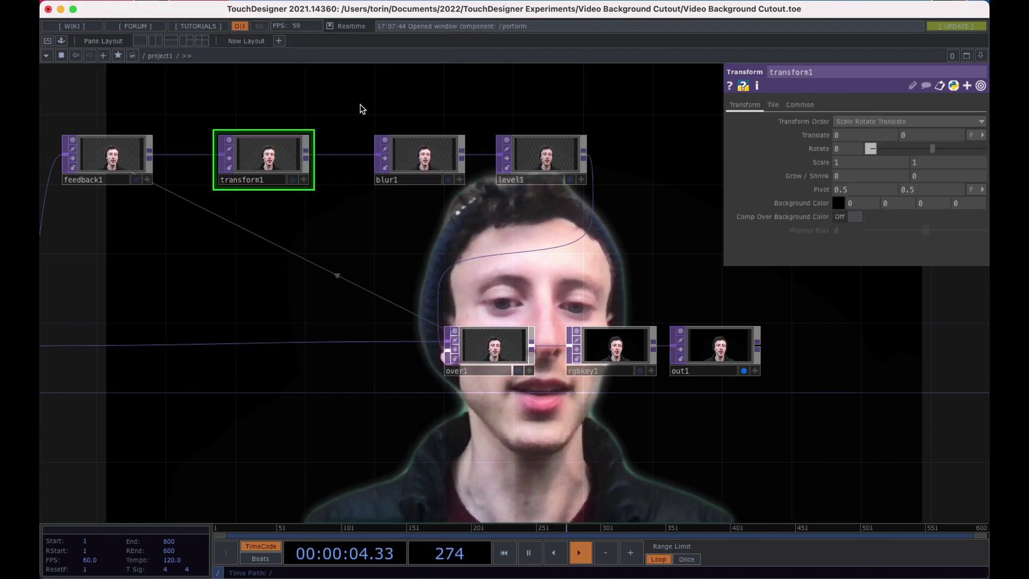
- Set transform1's Scale to 1.01 in both X and Y
{"action": "left_click_drag", "start_coordinate": [361, 105], "coordinate": [406, 112]}
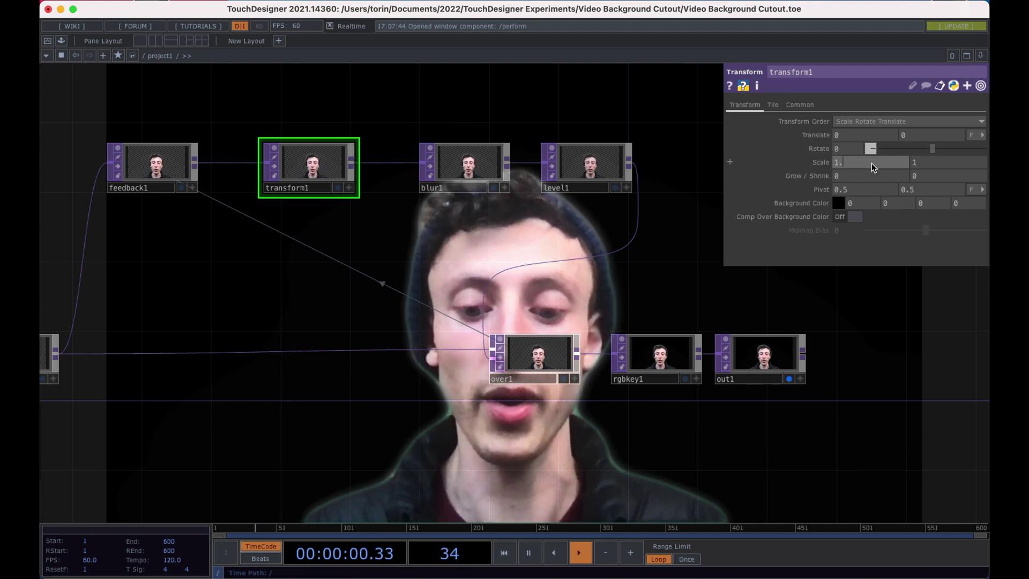
{"action": "type", "text": "01"}
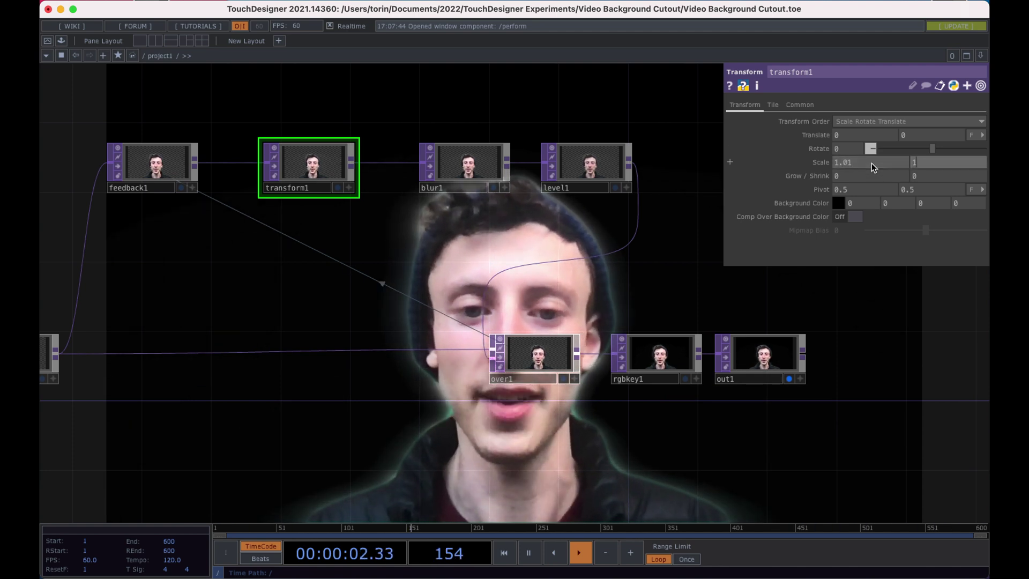
{"action": "key", "text": "Tab"}
{"action": "type", "text": "1.1."}
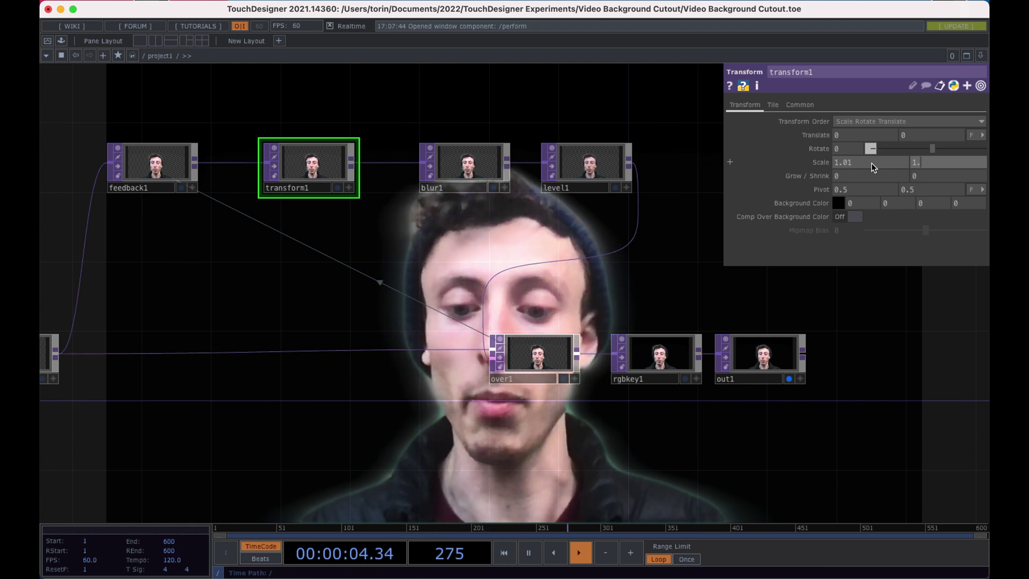
{"action": "type", "text": "01"}
{"action": "key", "text": "Tab"}
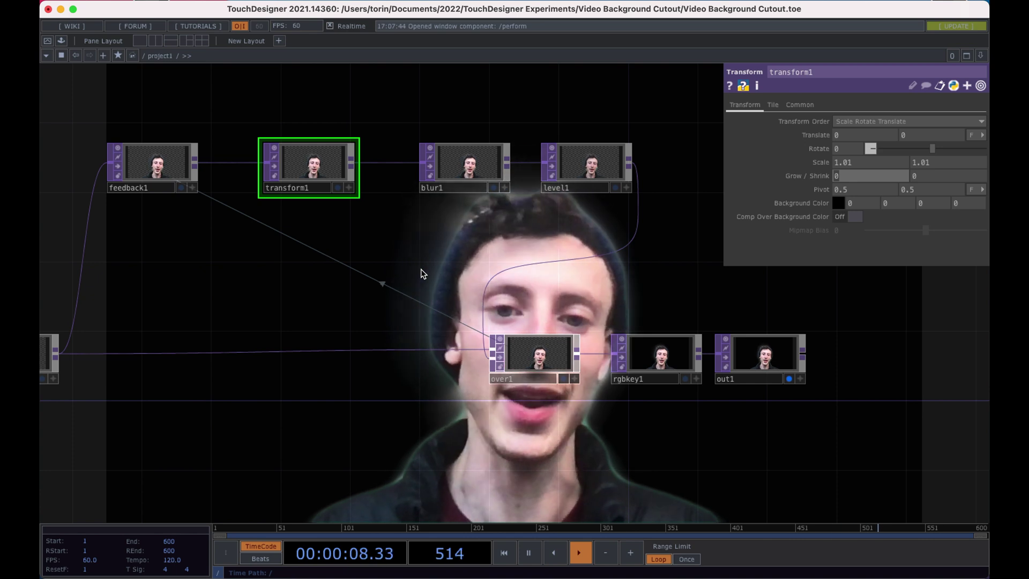
- Review the node chain from the camera input and chromaKey through null1 to the feedback loop and over1
{"action": "left_click_drag", "start_coordinate": [451, 267], "coordinate": [620, 272]}
{"action": "left_click_drag", "start_coordinate": [195, 281], "coordinate": [376, 253]}
{"action": "left_click", "coordinate": [215, 331]}
{"action": "left_click_drag", "start_coordinate": [307, 206], "coordinate": [455, 207]}
{"action": "right_click_drag", "start_coordinate": [163, 219], "coordinate": [360, 373]}
{"action": "left_click_drag", "start_coordinate": [355, 333], "coordinate": [217, 334]}
{"action": "left_click_drag", "start_coordinate": [172, 359], "coordinate": [137, 360]}
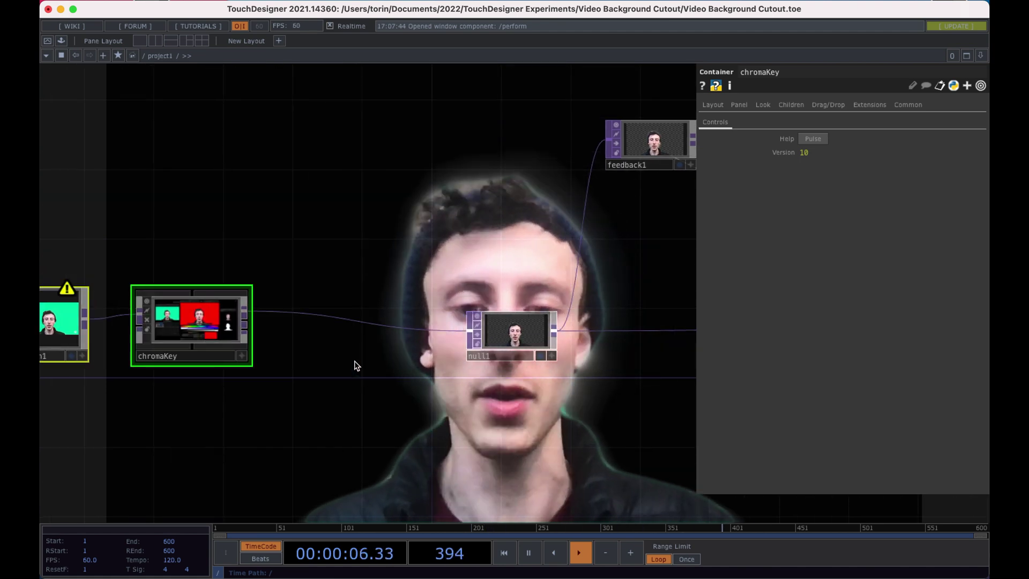
{"action": "left_click_drag", "start_coordinate": [363, 406], "coordinate": [344, 392]}
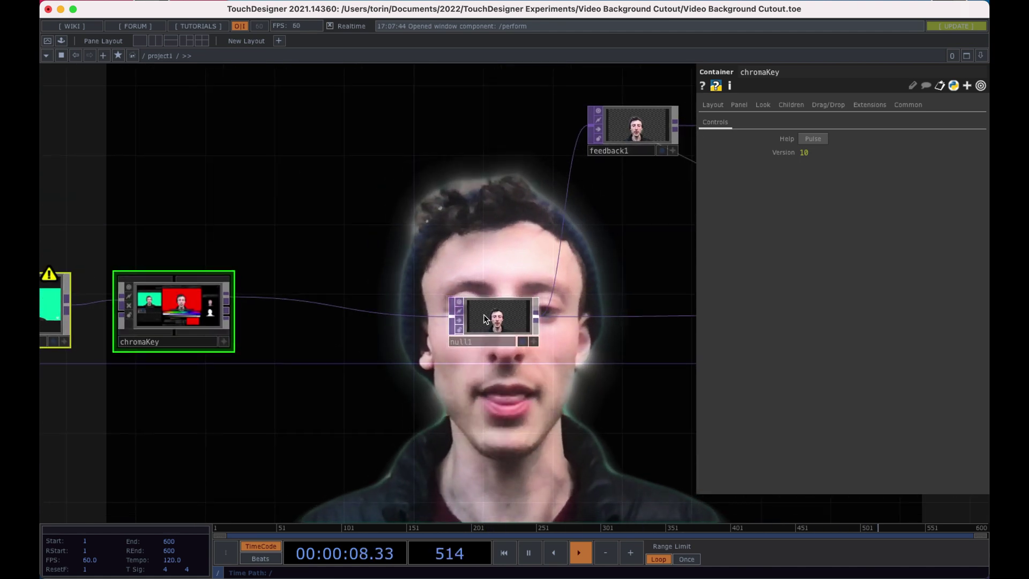
{"action": "left_click_drag", "start_coordinate": [488, 249], "coordinate": [309, 255]}
{"action": "scroll", "coordinate": [308, 255], "scroll_direction": "down", "scroll_amount": 3}
{"action": "left_click_drag", "start_coordinate": [500, 261], "coordinate": [322, 300]}
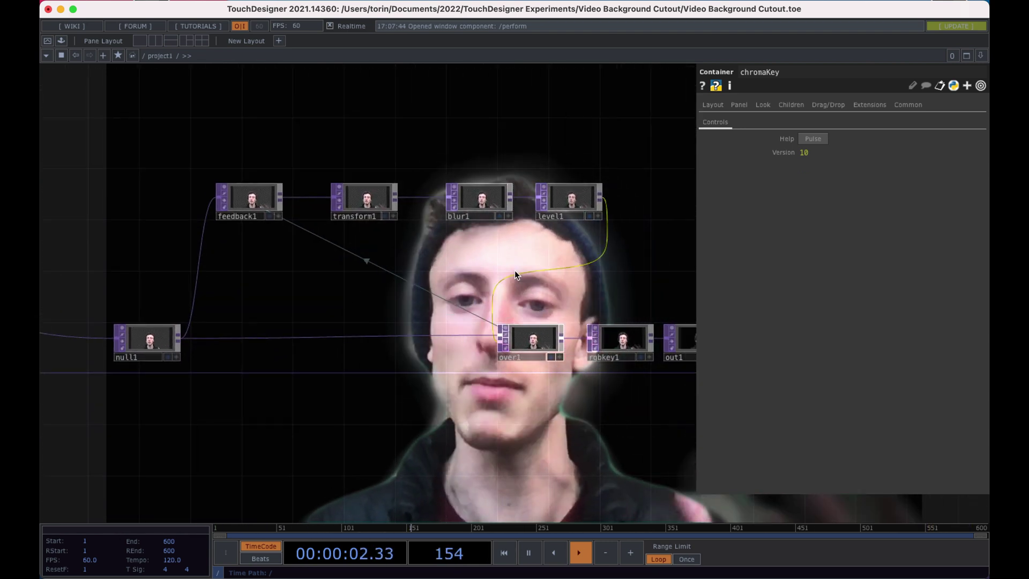
{"action": "scroll", "coordinate": [450, 262], "scroll_direction": "right", "scroll_amount": 2}
- Set transform1's Scale to 1.1 in both X and Y
{"action": "left_click", "coordinate": [535, 198]}
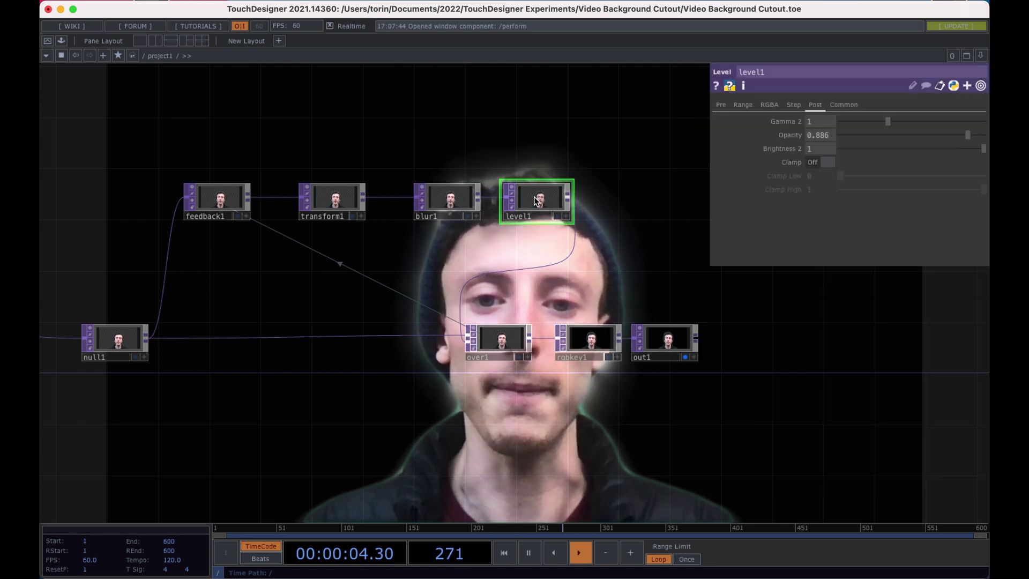
{"action": "scroll", "coordinate": [463, 151], "scroll_direction": "up", "scroll_amount": 2}
{"action": "left_click", "coordinate": [343, 219]}
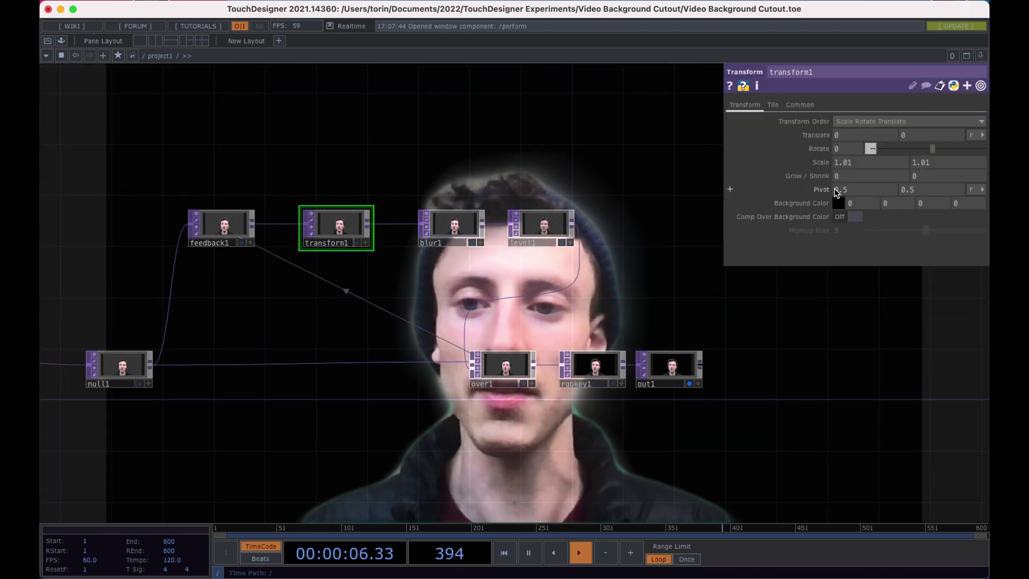
{"action": "left_click", "coordinate": [866, 163]}
{"action": "type", "text": "1.1"}
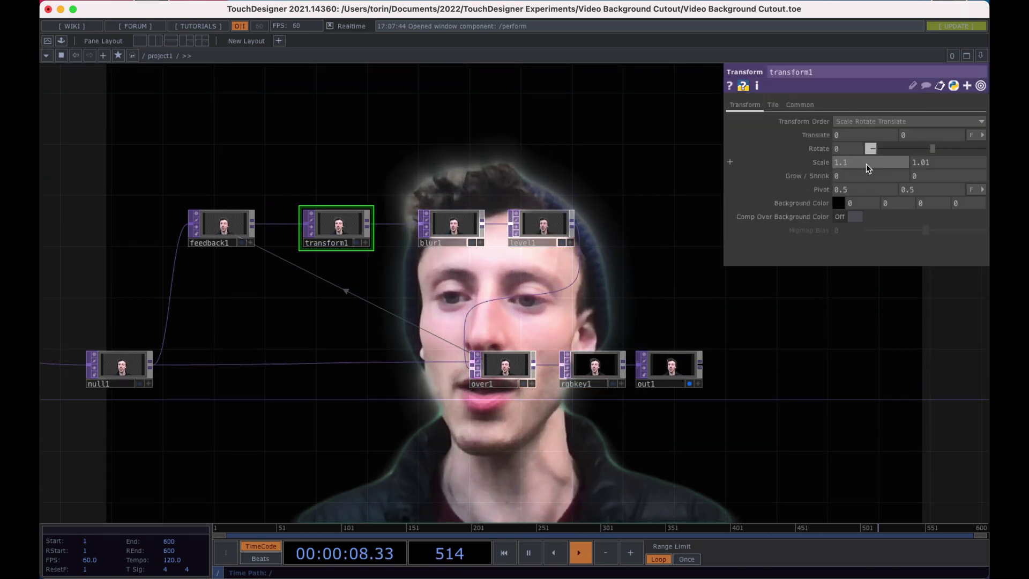
{"action": "key", "text": "Return"}
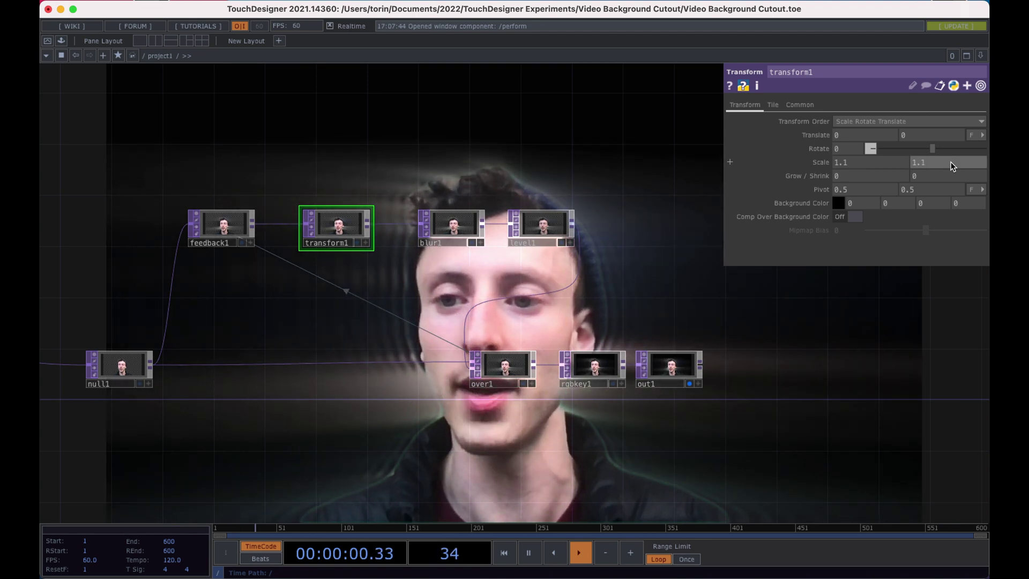
- Raise level1's Opacity to 1
{"action": "left_click", "coordinate": [549, 222]}
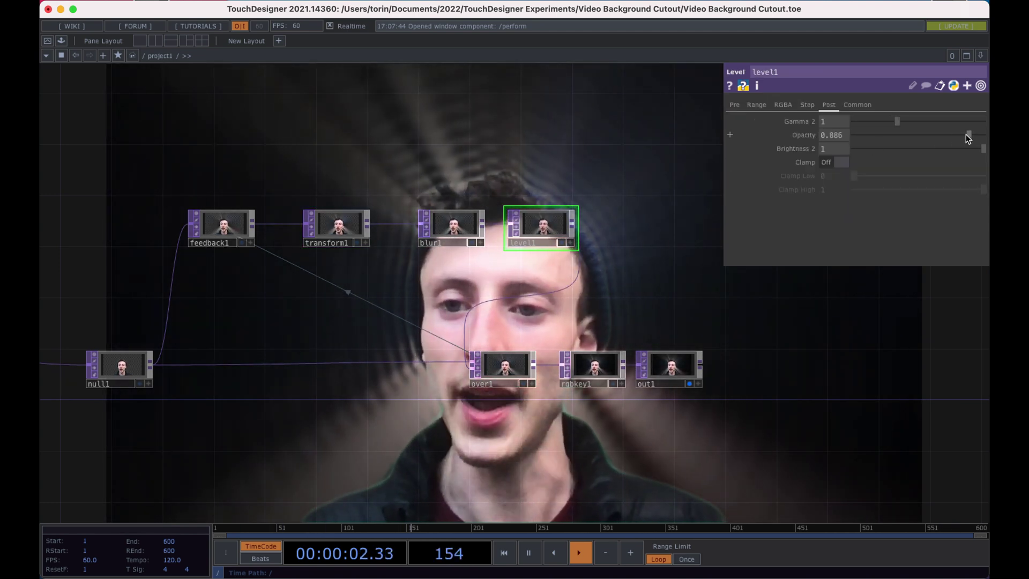
{"action": "left_click_drag", "start_coordinate": [969, 134], "coordinate": [986, 135]}
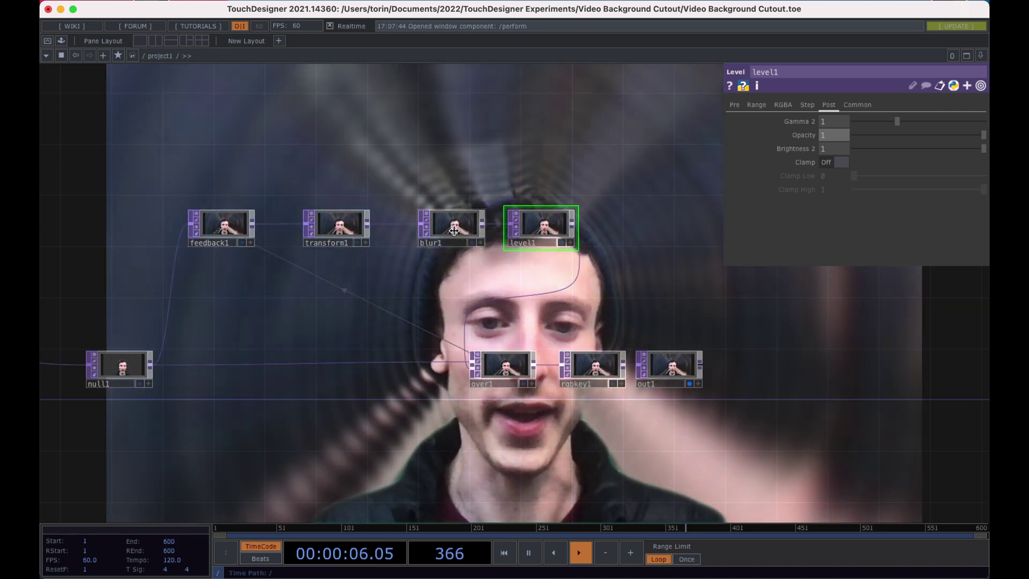
- Try several blur1 filter sizes, settling on a Filter Size of 18 and a Pre-Shrink of 2
{"action": "left_click", "coordinate": [451, 224]}
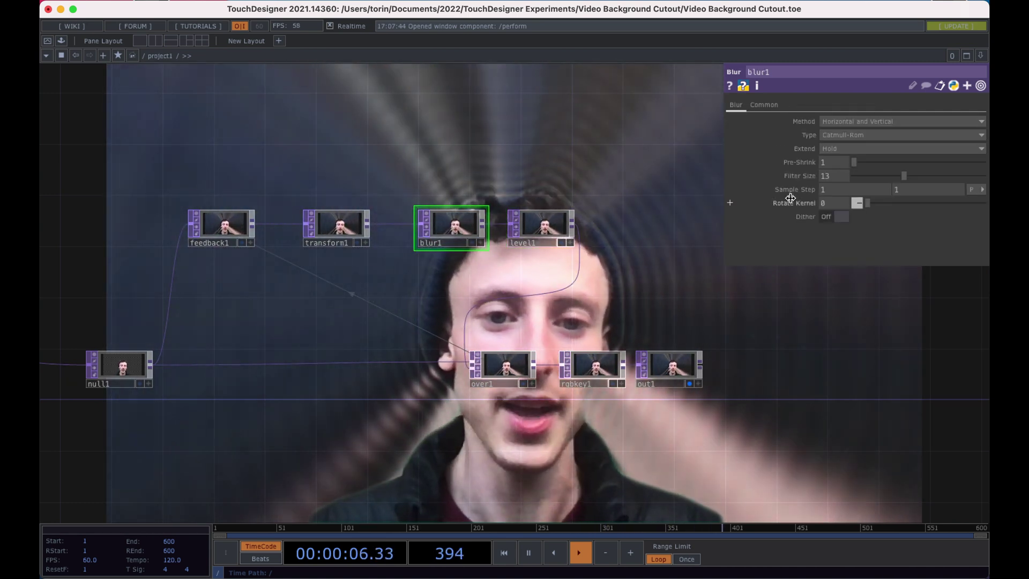
{"action": "left_click_drag", "start_coordinate": [903, 176], "coordinate": [862, 176]}
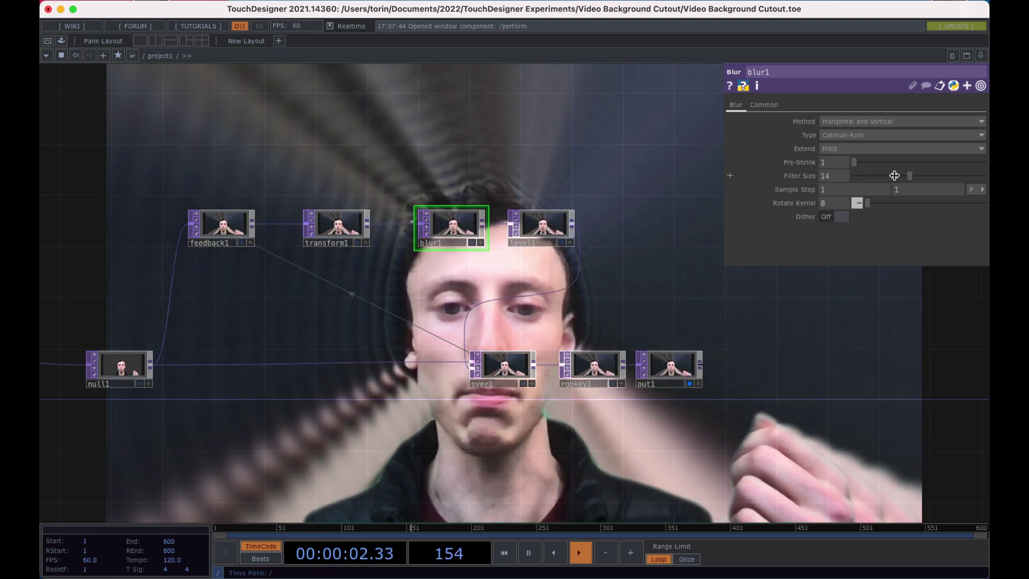
{"action": "left_click_drag", "start_coordinate": [932, 176], "coordinate": [877, 175]}
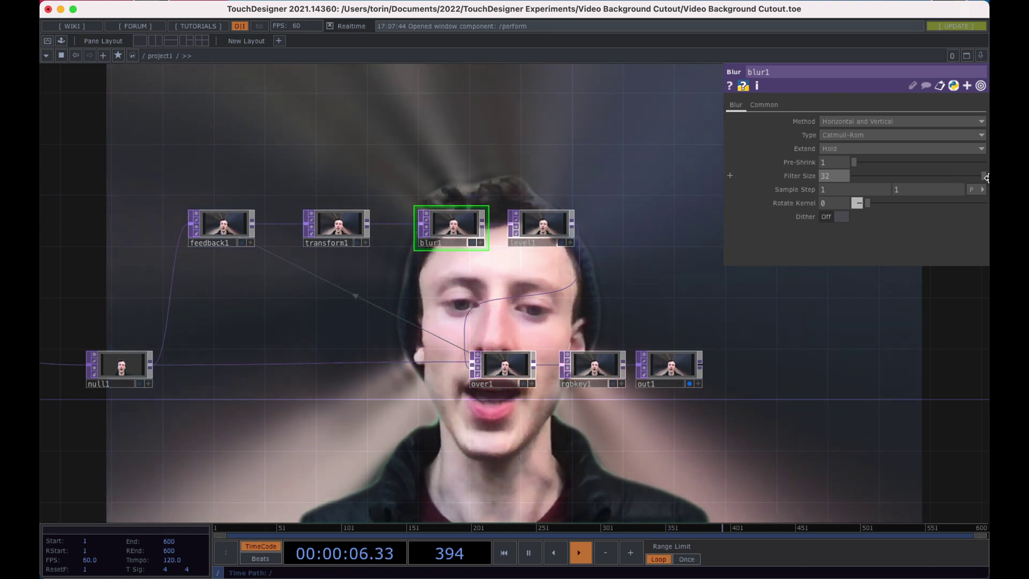
{"action": "left_click_drag", "start_coordinate": [986, 177], "coordinate": [909, 177]}
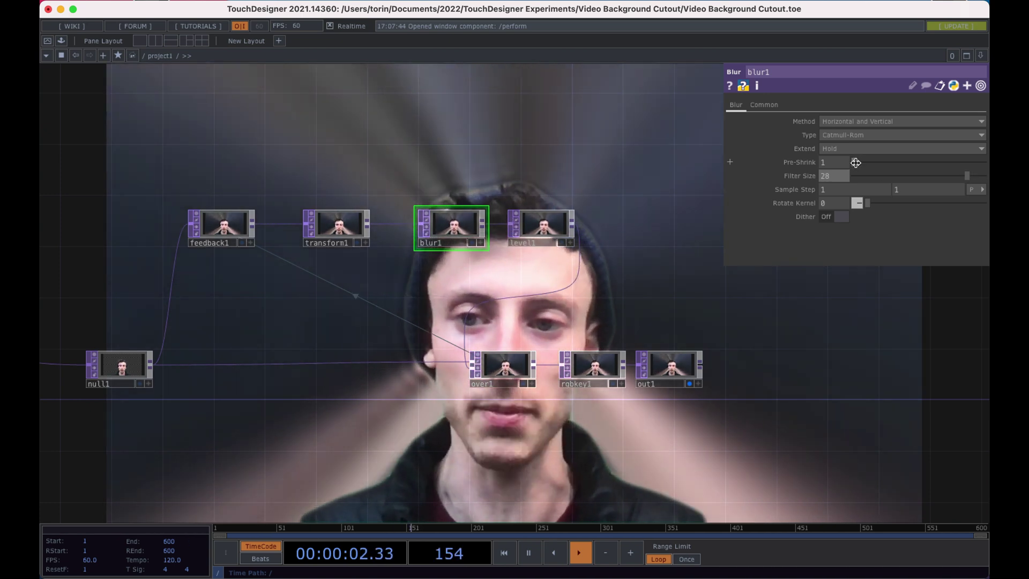
{"action": "left_click_drag", "start_coordinate": [945, 177], "coordinate": [925, 176]}
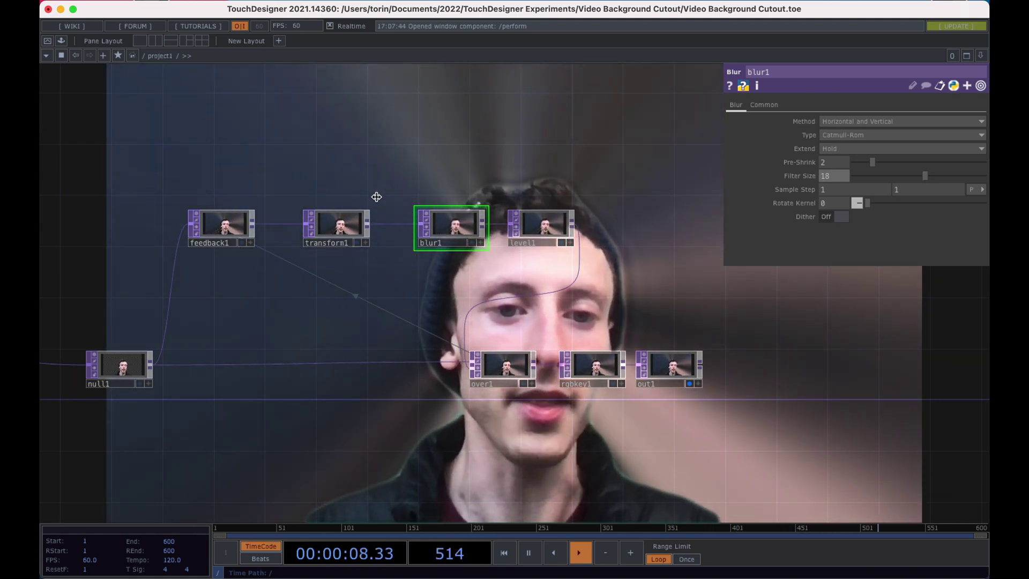
- Try out transform1's rotation and reset Rotate to 0, and delete transform1 and undo the deletion
{"action": "left_click", "coordinate": [346, 224]}
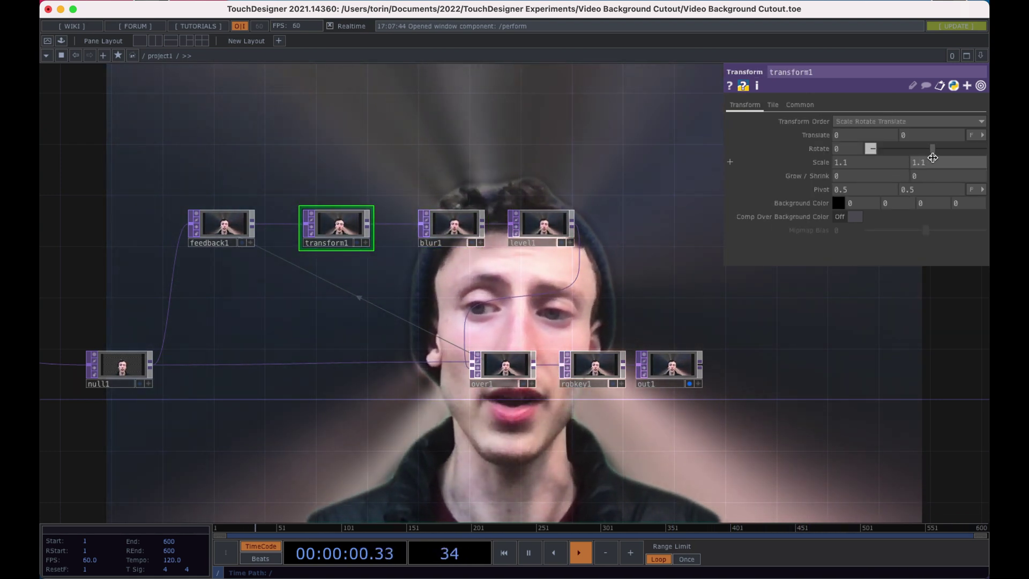
{"action": "left_click_drag", "start_coordinate": [930, 149], "coordinate": [932, 149]}
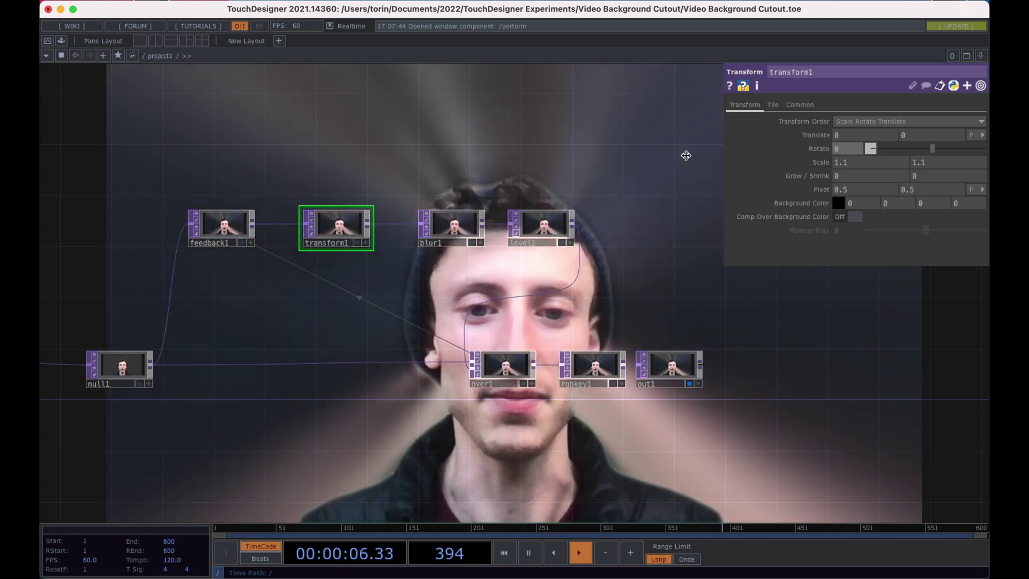
{"action": "left_click_drag", "start_coordinate": [573, 160], "coordinate": [549, 159]}
{"action": "scroll", "coordinate": [548, 158], "scroll_direction": "down", "scroll_amount": 2}
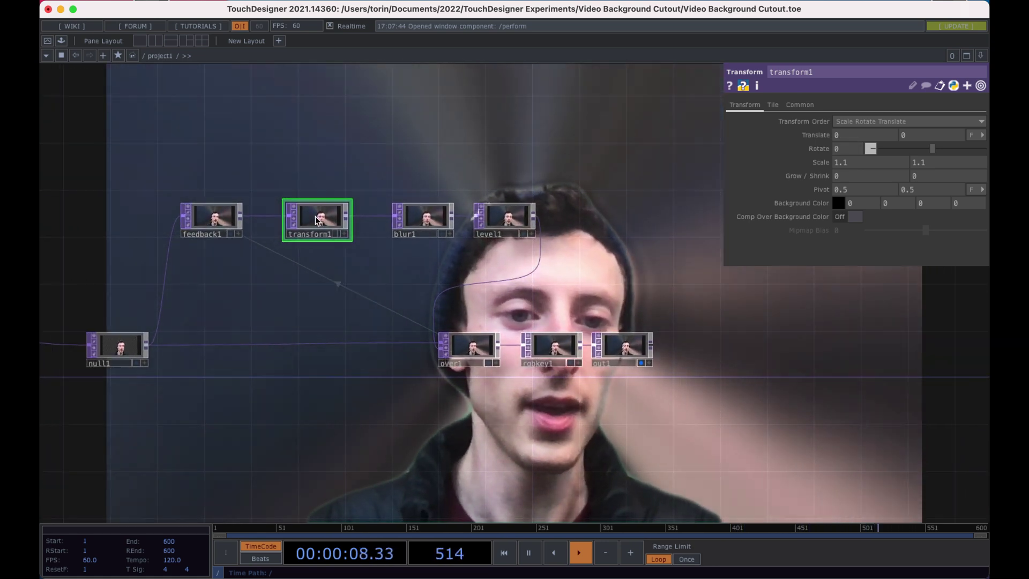
{"action": "key", "text": "Delete"}
{"action": "scroll", "coordinate": [379, 161], "scroll_direction": "right", "scroll_amount": 5}
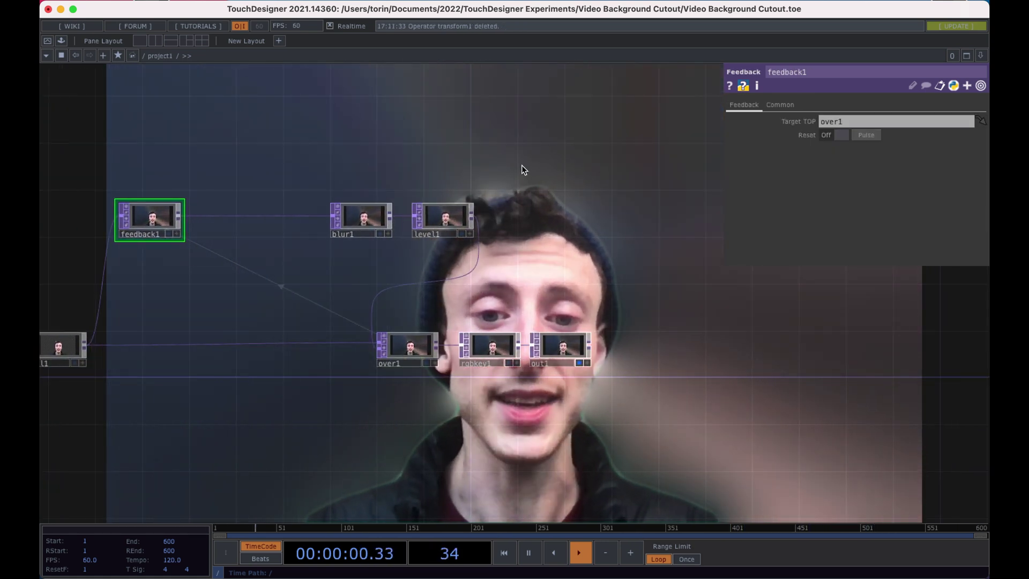
{"action": "key", "text": "super+z"}
- Lower level1's Opacity below 1 to fade the feedback trails and hide the parameter window
{"action": "left_click", "coordinate": [339, 217]}
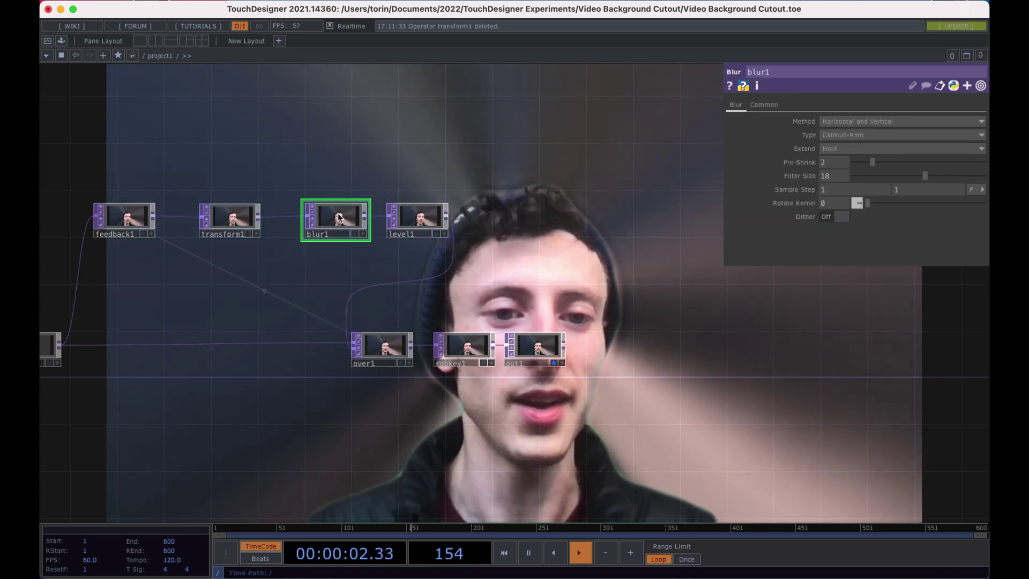
{"action": "left_click", "coordinate": [420, 219]}
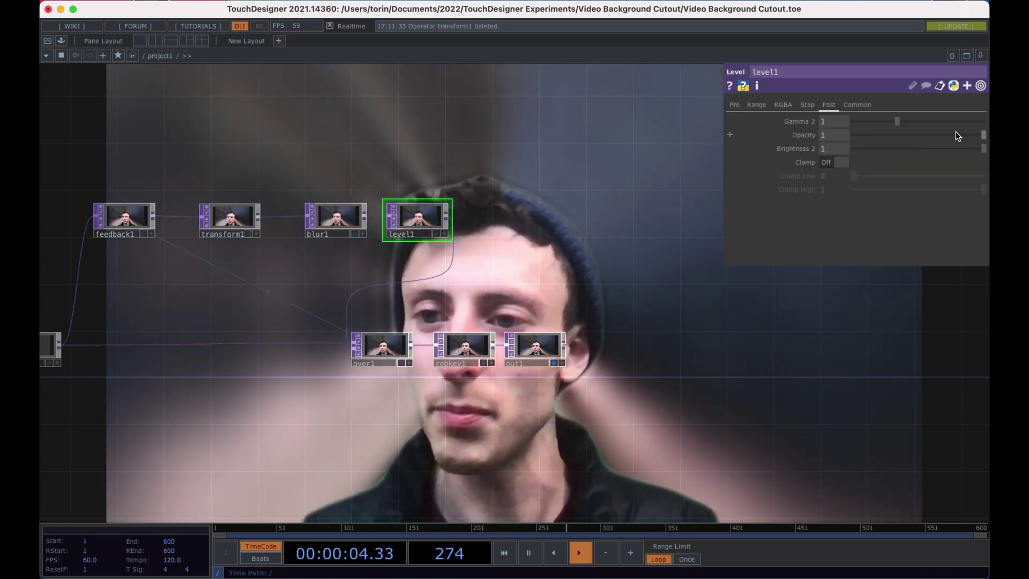
{"action": "left_click_drag", "start_coordinate": [957, 134], "coordinate": [952, 137]}
{"action": "key", "text": "p"}
{"action": "left_click_drag", "start_coordinate": [615, 179], "coordinate": [589, 178]}
{"action": "scroll", "coordinate": [588, 178], "scroll_direction": "down", "scroll_amount": 1}
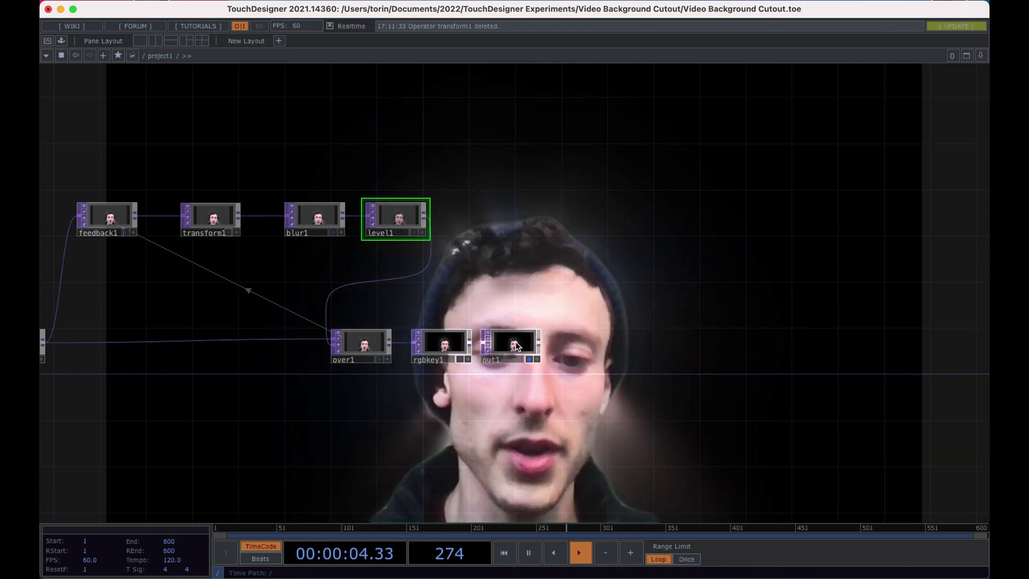
- Move out1 farther away from rgbkey1 in the same row
{"action": "left_click_drag", "start_coordinate": [515, 344], "coordinate": [584, 344]}
{"action": "scroll", "coordinate": [596, 265], "scroll_direction": "down", "scroll_amount": 10}
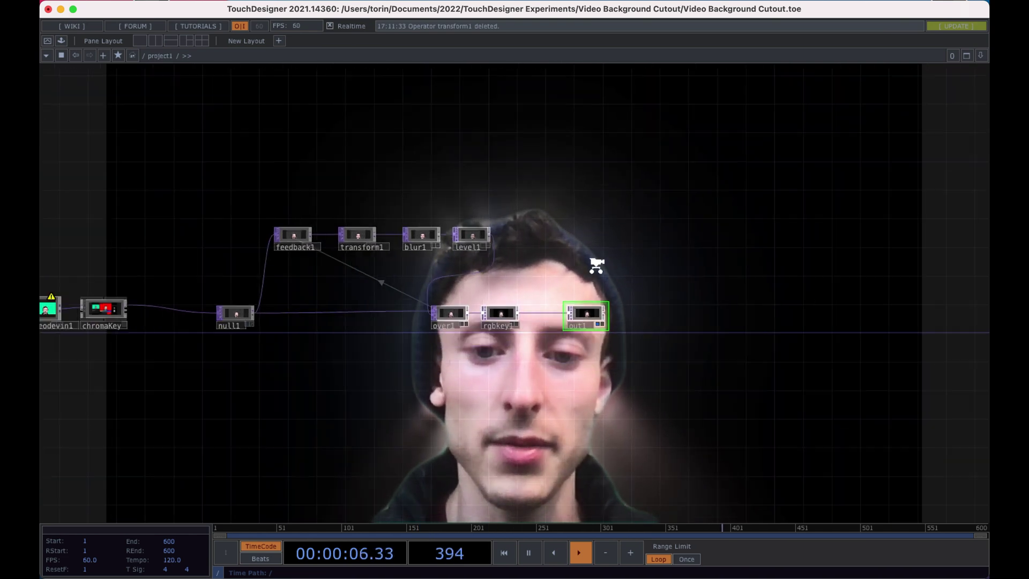
- Go up from project1 to the root network and open the perform window
{"action": "scroll", "coordinate": [595, 264], "scroll_direction": "down", "scroll_amount": 3}
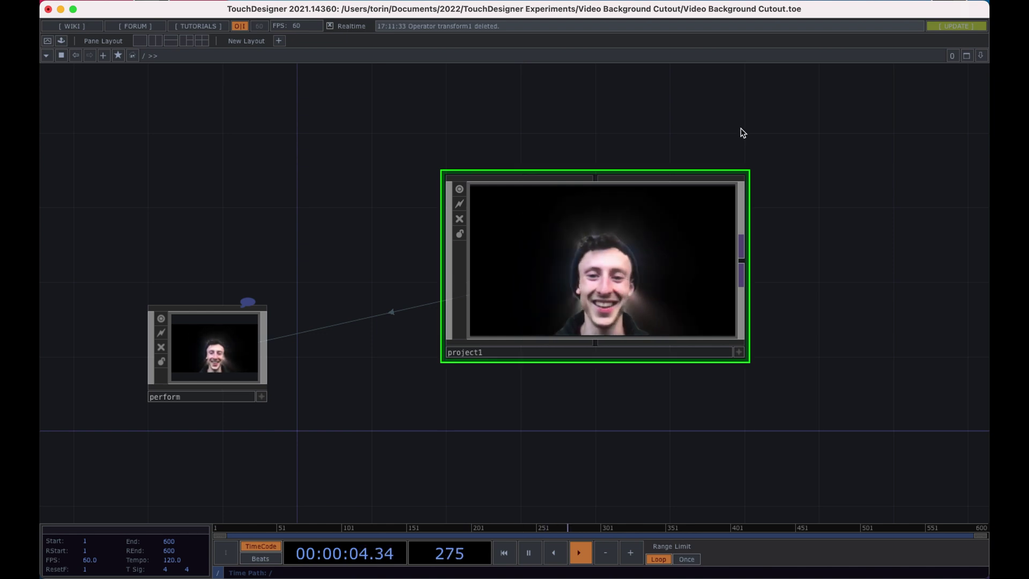
{"action": "left_click_drag", "start_coordinate": [718, 125], "coordinate": [691, 127]}
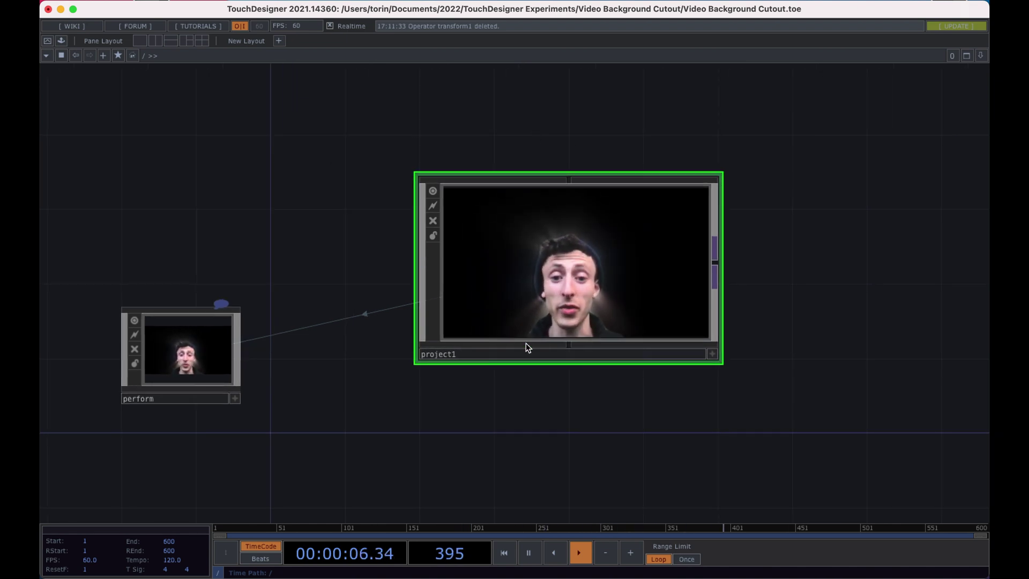
{"action": "left_click", "coordinate": [48, 41]}
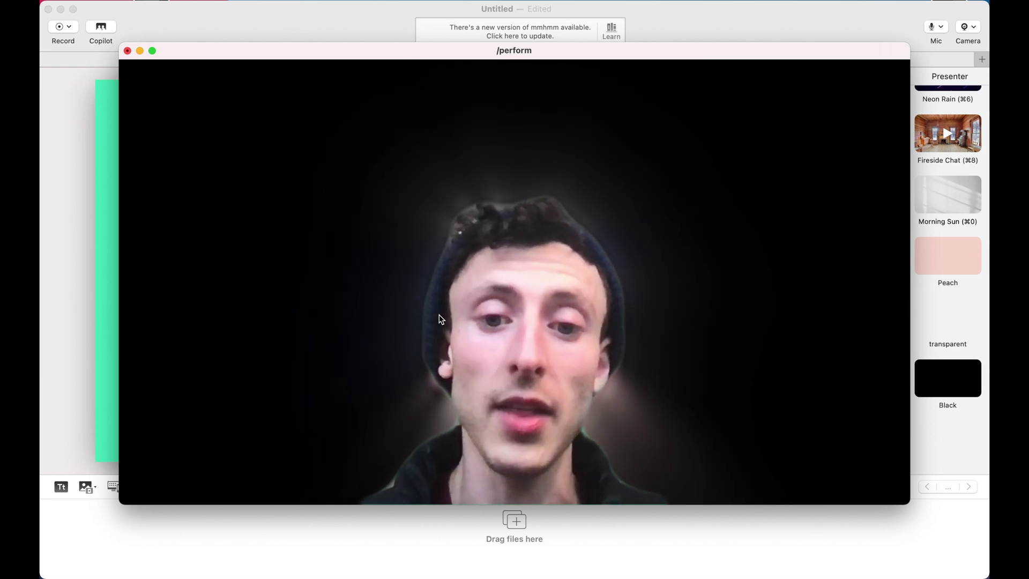
- Launch OBS and dismiss the StreamFX update notice
{"action": "key", "text": "super+space"}
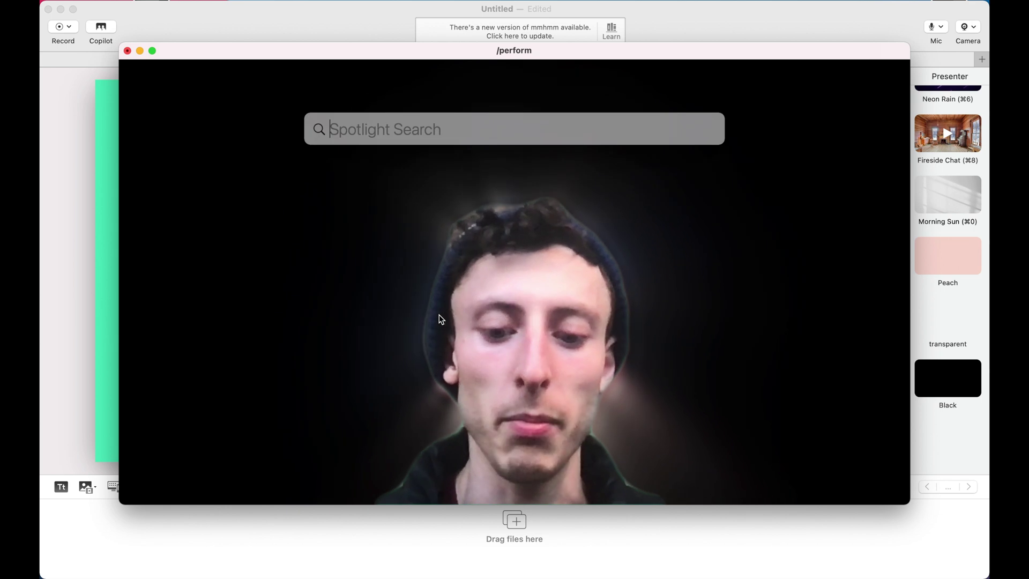
{"action": "type", "text": "obs"}
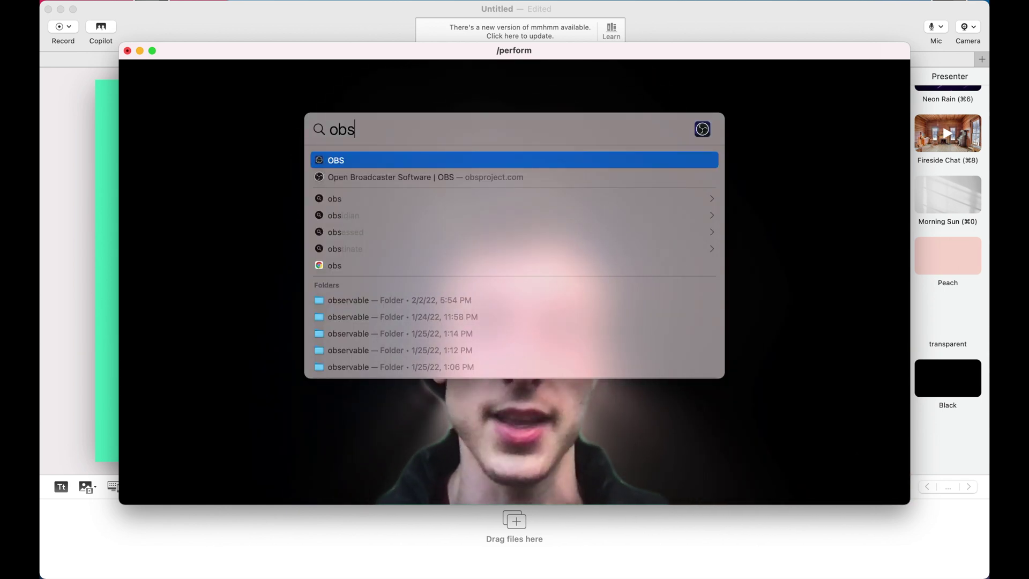
{"action": "key", "text": "Return"}
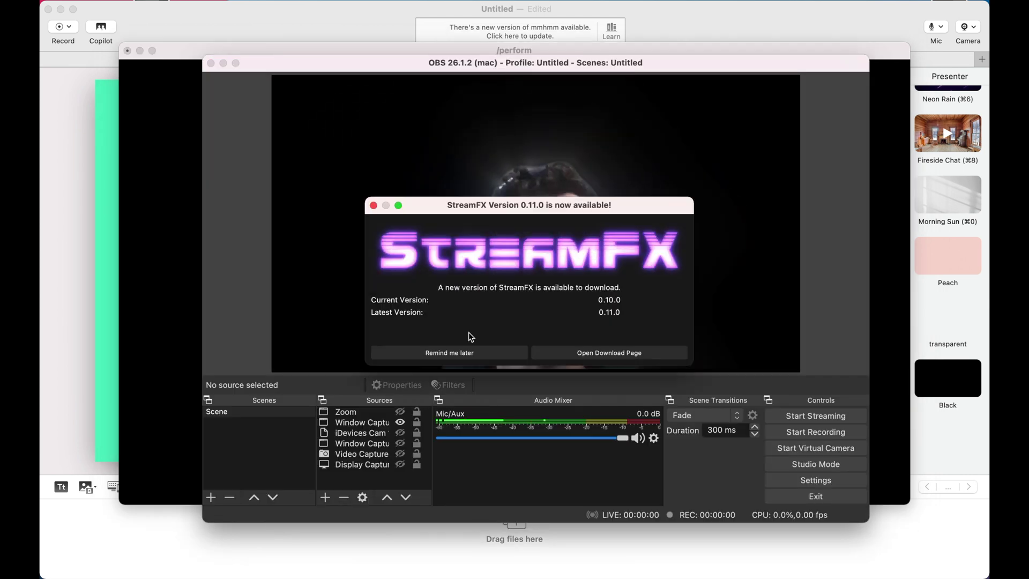
{"action": "left_click", "coordinate": [373, 206]}
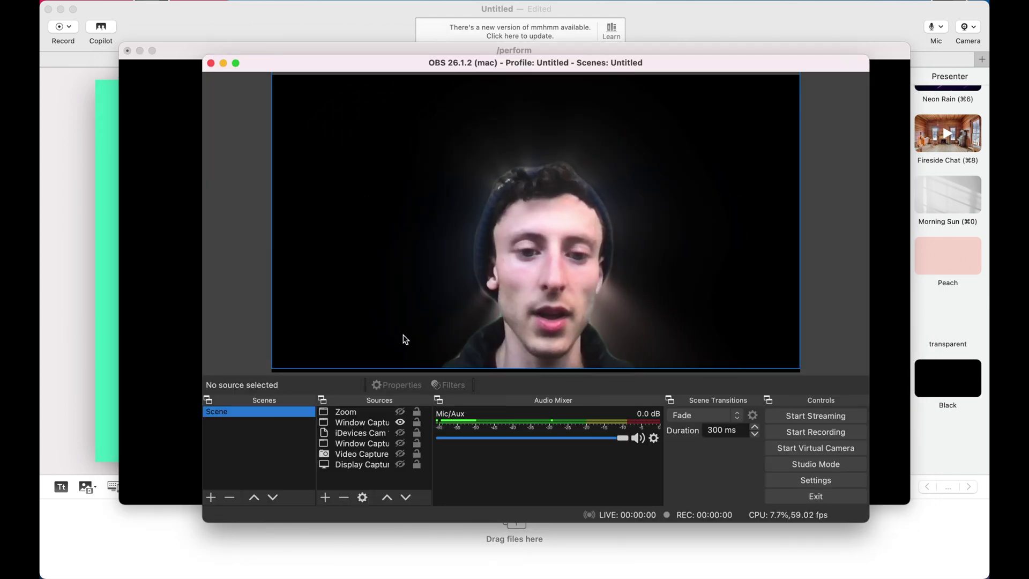
- Hide the visible Window Capture source in the OBS scene and shift the OBS window slightly
{"action": "left_click", "coordinate": [400, 423]}
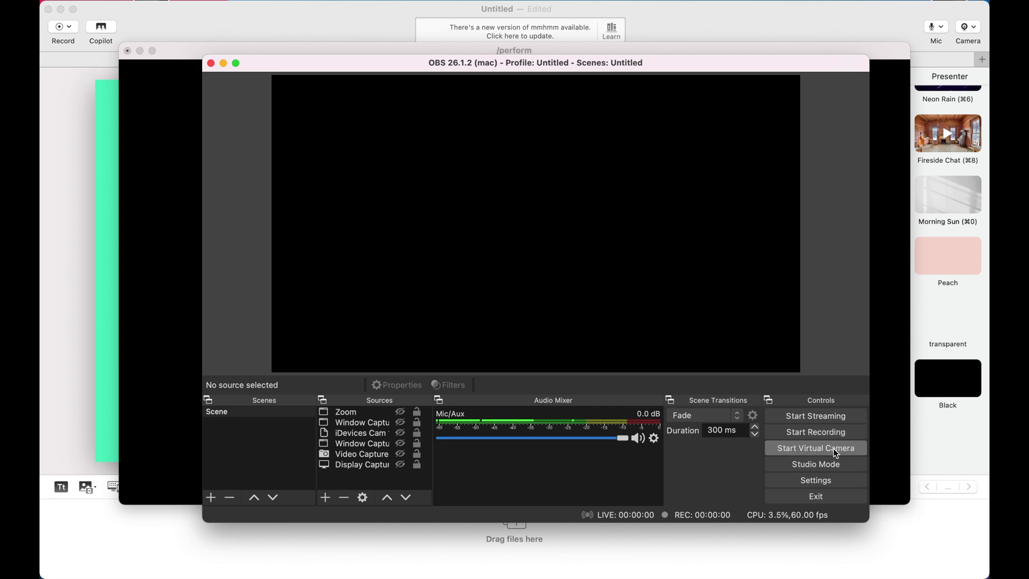
{"action": "left_click_drag", "start_coordinate": [674, 67], "coordinate": [664, 73]}
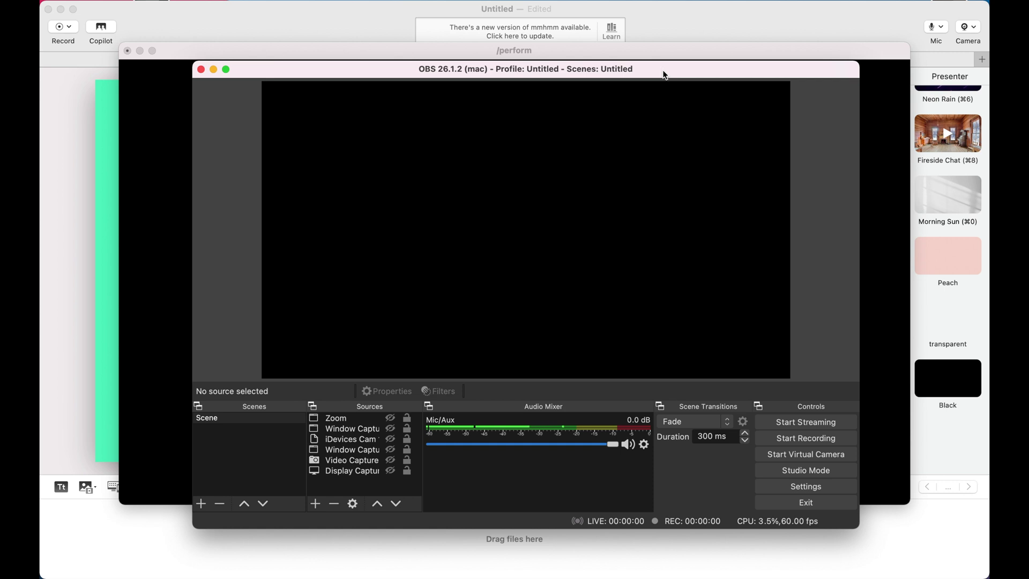
- Add a new Window Capture source named TD Capture to the OBS scene, capturing the [TouchDesigner] /perform window
{"action": "left_click_drag", "start_coordinate": [579, 72], "coordinate": [597, 72]}
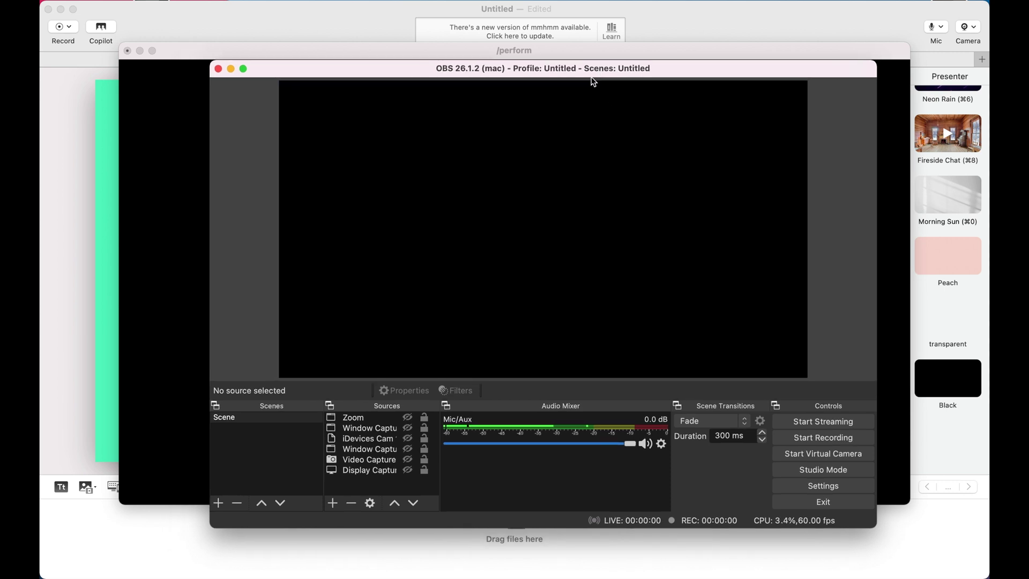
{"action": "left_click", "coordinate": [332, 504]}
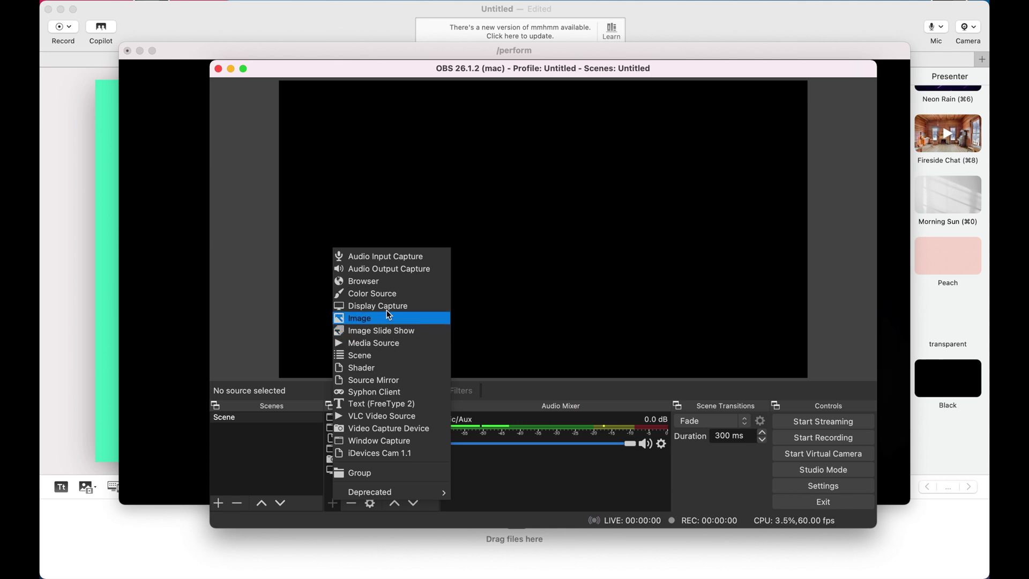
{"action": "left_click", "coordinate": [394, 443]}
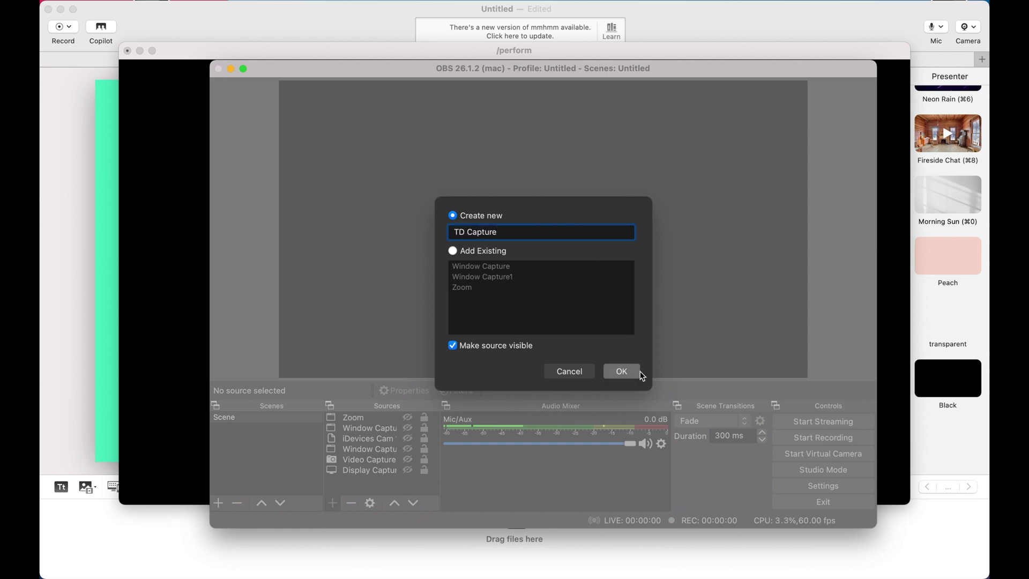
{"action": "left_click", "coordinate": [621, 372]}
{"action": "left_click", "coordinate": [553, 355]}
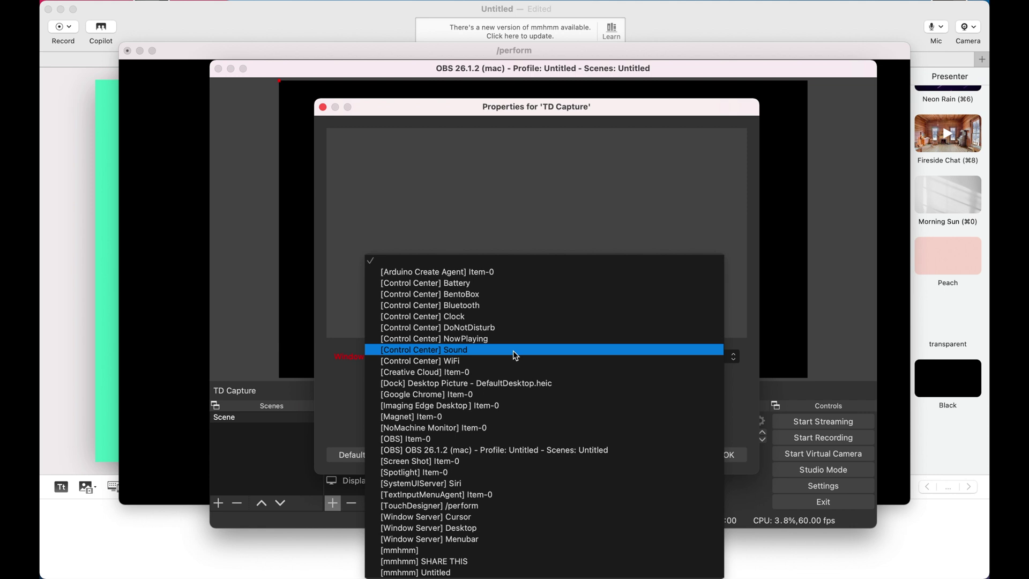
{"action": "left_click", "coordinate": [468, 506]}
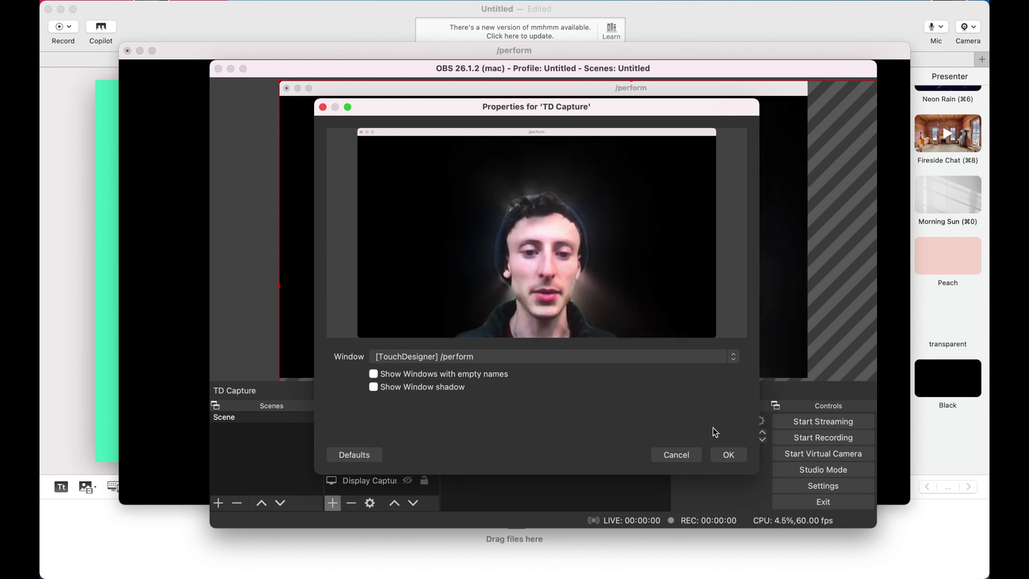
{"action": "left_click", "coordinate": [728, 454]}
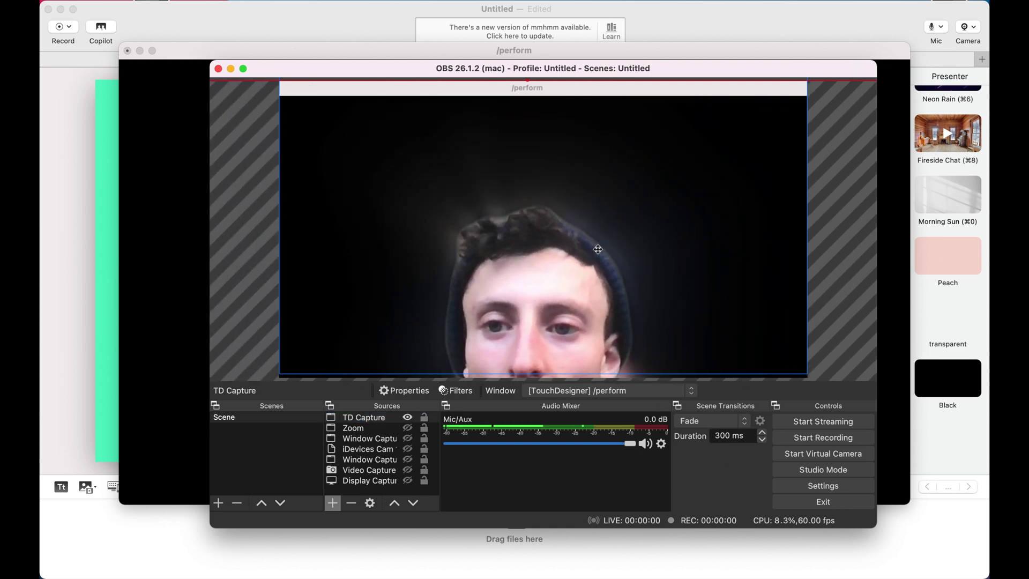
- Scale and position the TD Capture source to fill the canvas with its title bar outside the frame, and start the virtual camera
{"action": "left_click_drag", "start_coordinate": [606, 249], "coordinate": [713, 268]}
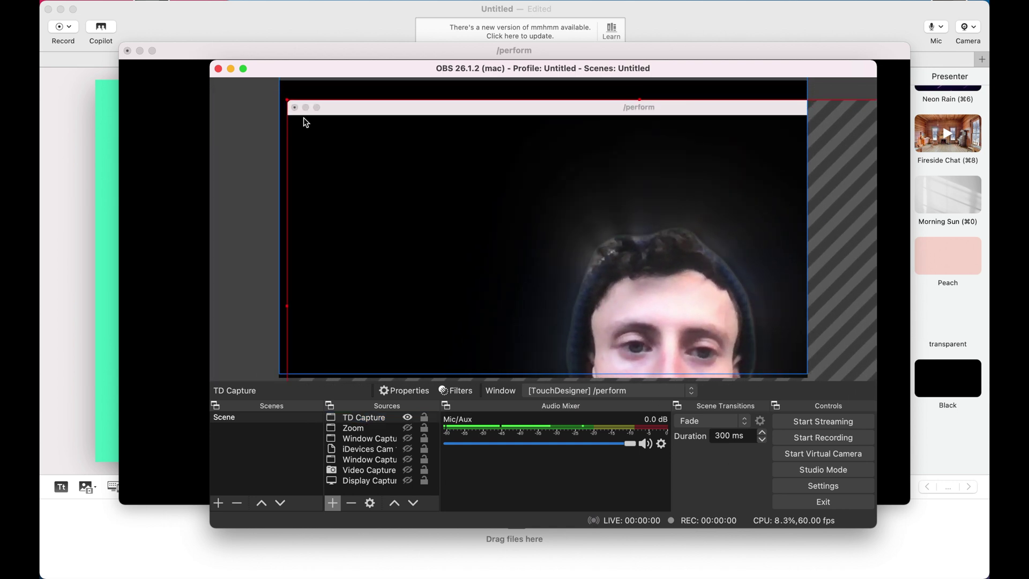
{"action": "left_click_drag", "start_coordinate": [298, 116], "coordinate": [376, 138]}
{"action": "left_click_drag", "start_coordinate": [687, 308], "coordinate": [808, 355]}
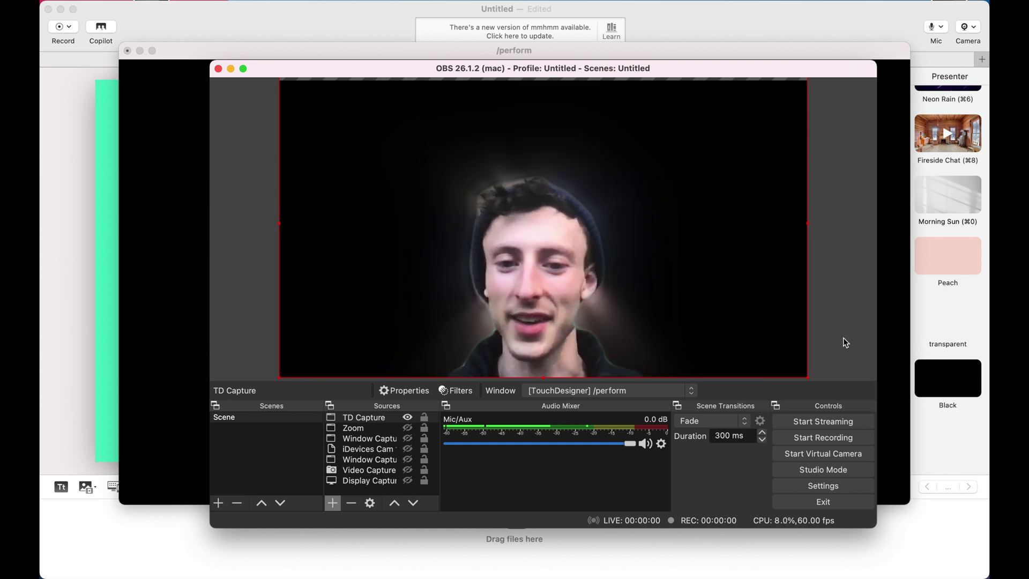
{"action": "left_click", "coordinate": [805, 455]}
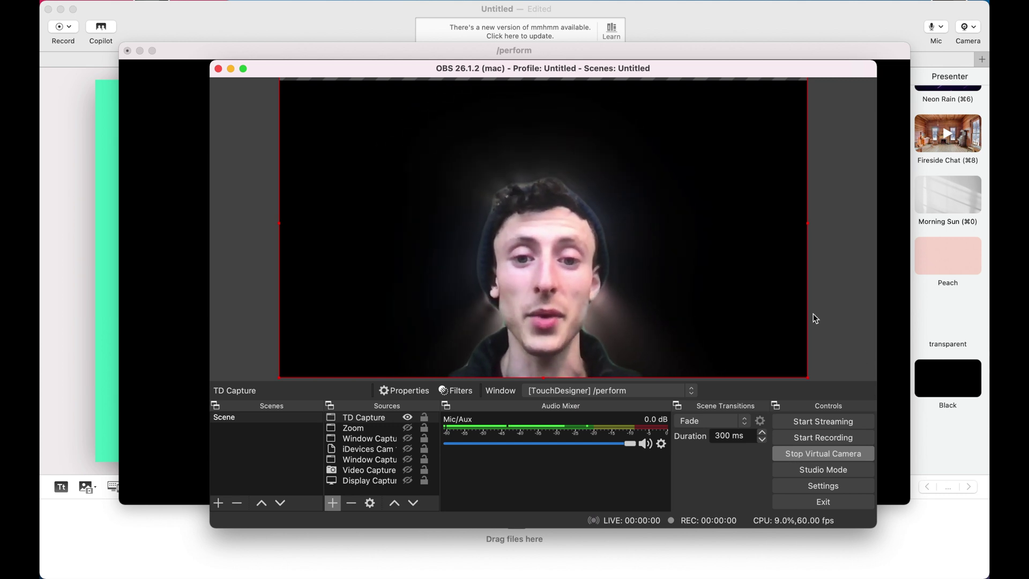
- Launch Zoom and move the OBS window lower on the desktop
{"action": "left_click_drag", "start_coordinate": [489, 70], "coordinate": [439, 81]}
{"action": "key", "text": "super+space"}
{"action": "type", "text": "z"}
{"action": "key", "text": "Return"}
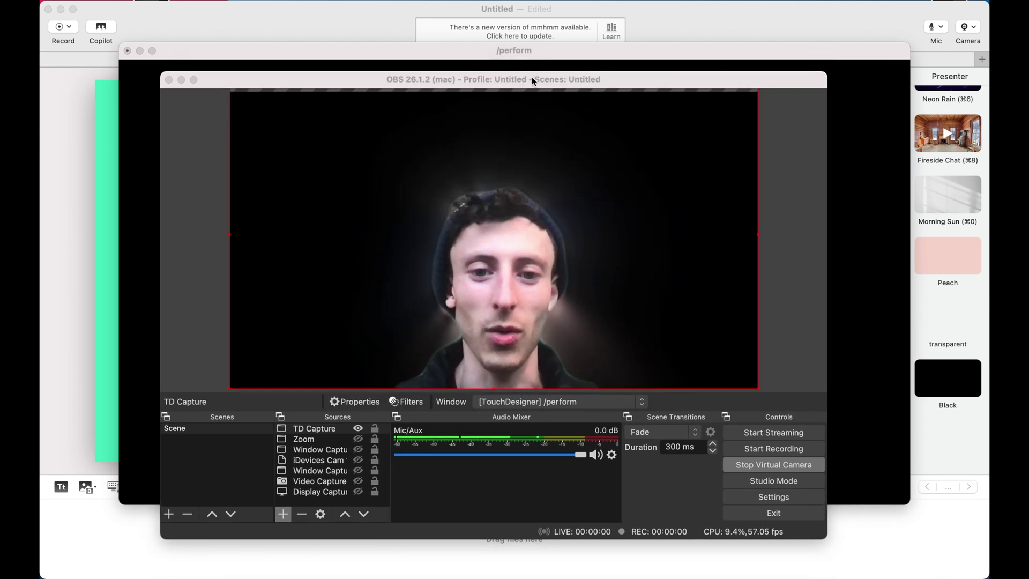
{"action": "left_click_drag", "start_coordinate": [531, 80], "coordinate": [553, 231]}
{"action": "left_click", "coordinate": [503, 152]}
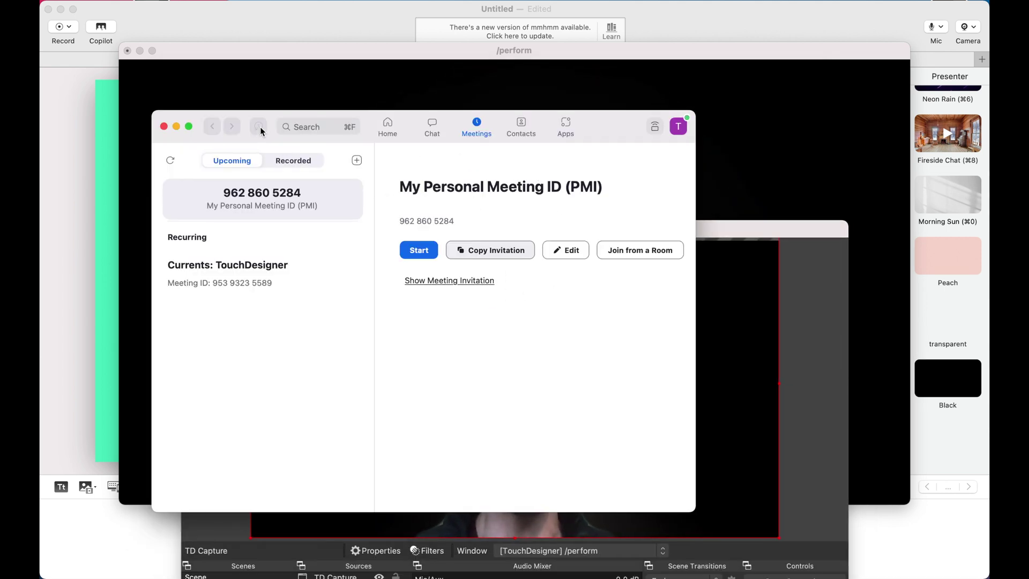
- Start a new Zoom meeting with computer audio and shift the meeting window aside
{"action": "left_click", "coordinate": [390, 127]}
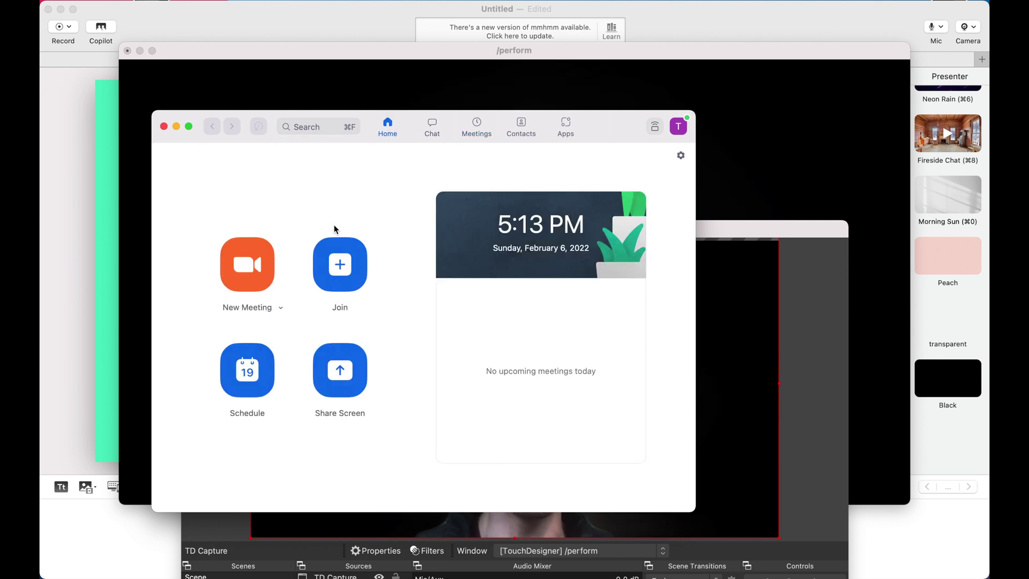
{"action": "left_click", "coordinate": [264, 275]}
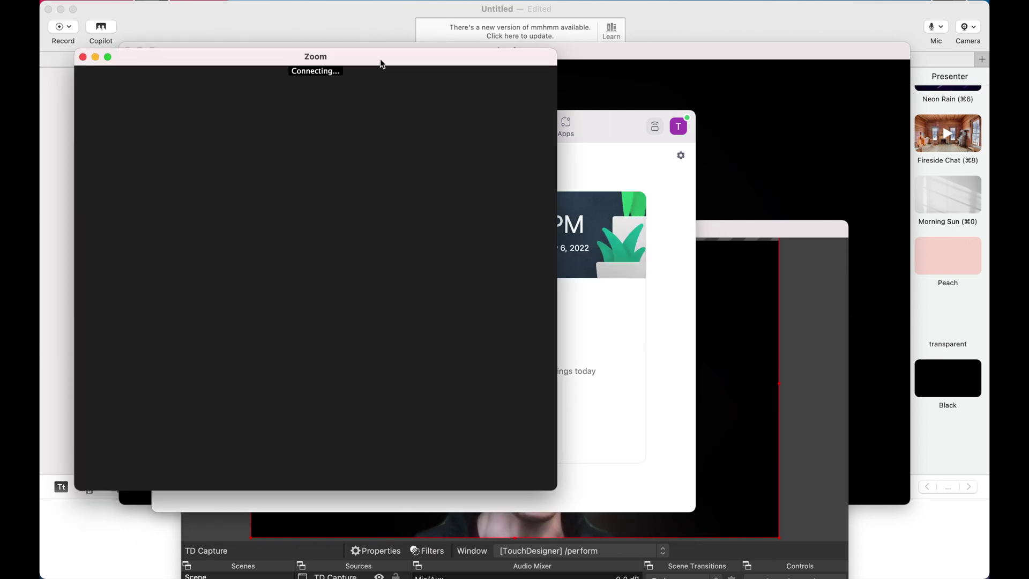
{"action": "left_click_drag", "start_coordinate": [380, 59], "coordinate": [535, 66]}
{"action": "left_click", "coordinate": [314, 270]}
{"action": "left_click", "coordinate": [311, 271]}
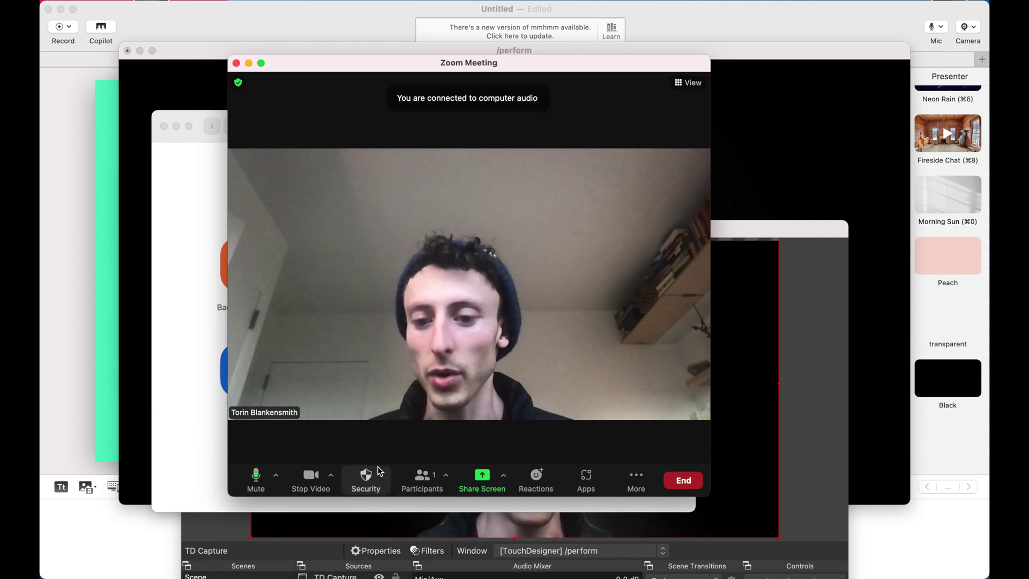
- Set the Zoom camera to OBS Virtual Camera in the video settings, check the preview, and close the settings
{"action": "left_click", "coordinate": [331, 475]}
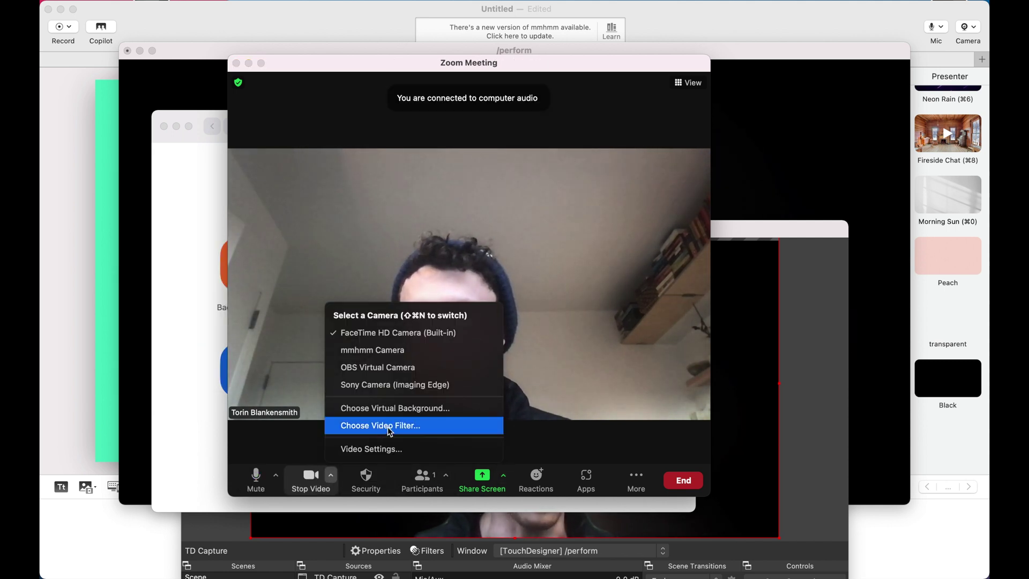
{"action": "left_click", "coordinate": [371, 449]}
{"action": "left_click", "coordinate": [552, 295]}
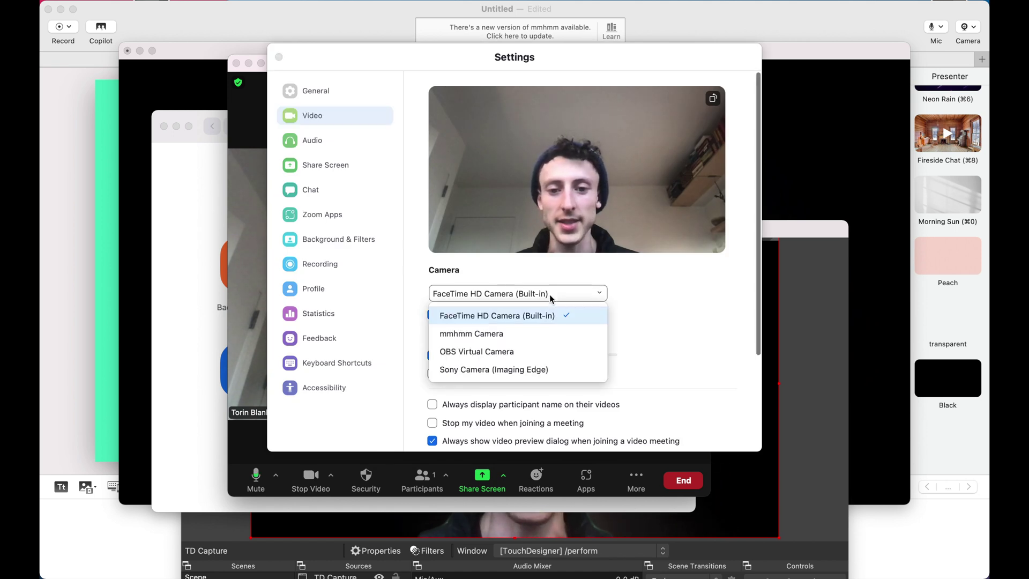
{"action": "left_click", "coordinate": [514, 351]}
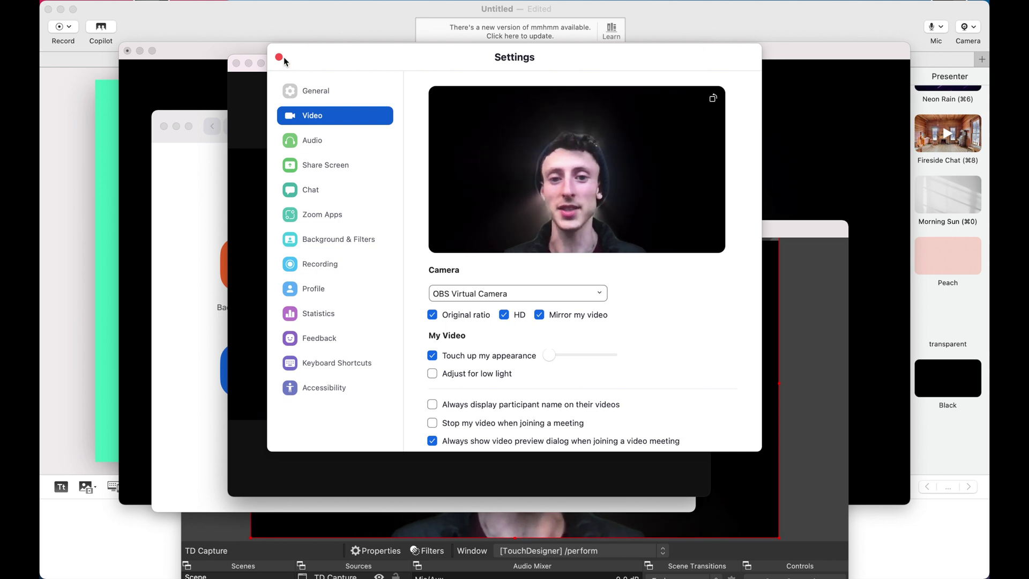
{"action": "left_click_drag", "start_coordinate": [331, 57], "coordinate": [385, 75]}
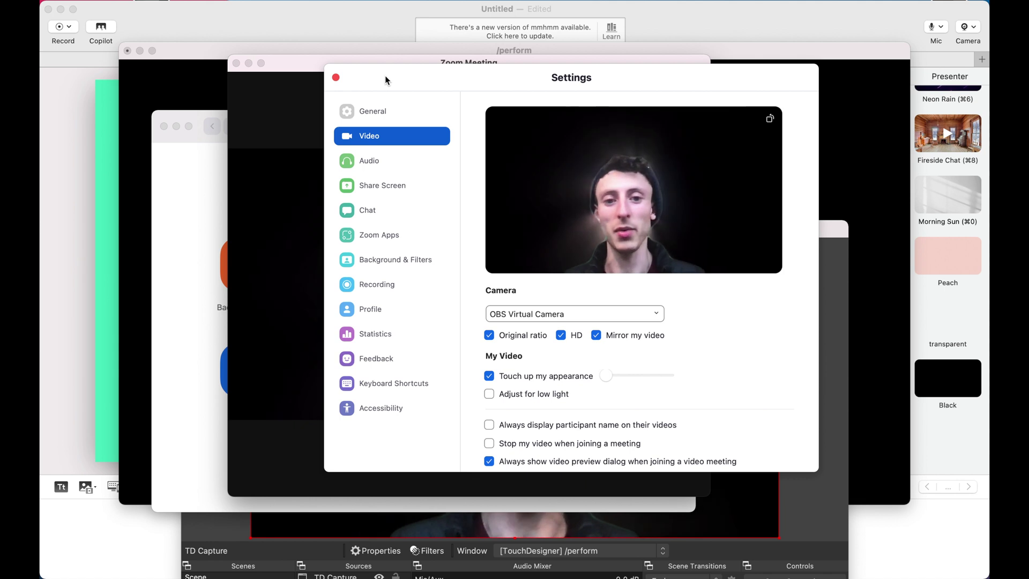
{"action": "left_click_drag", "start_coordinate": [400, 76], "coordinate": [381, 80]}
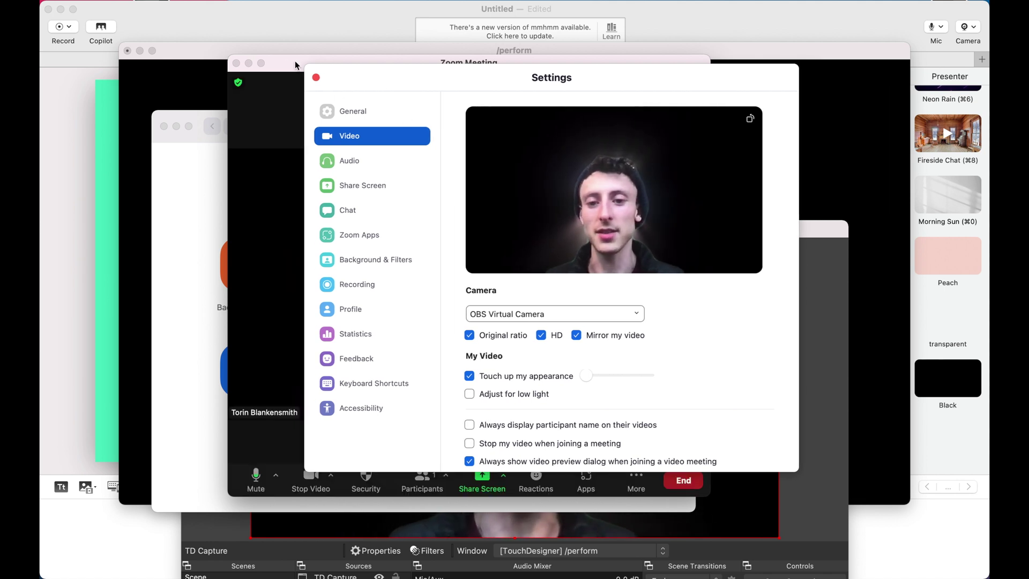
{"action": "left_click_drag", "start_coordinate": [409, 86], "coordinate": [376, 86]}
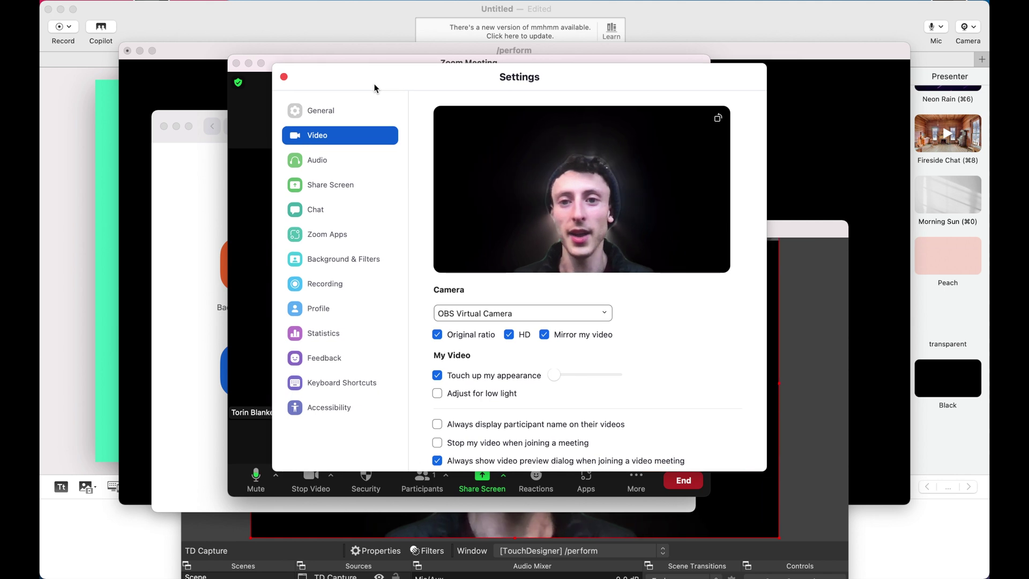
{"action": "left_click", "coordinate": [284, 77]}
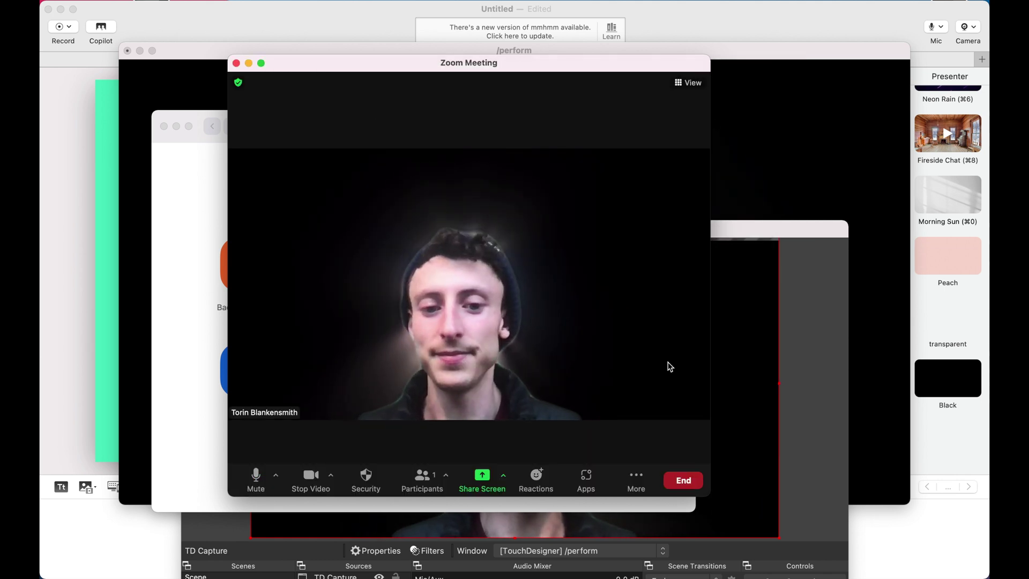